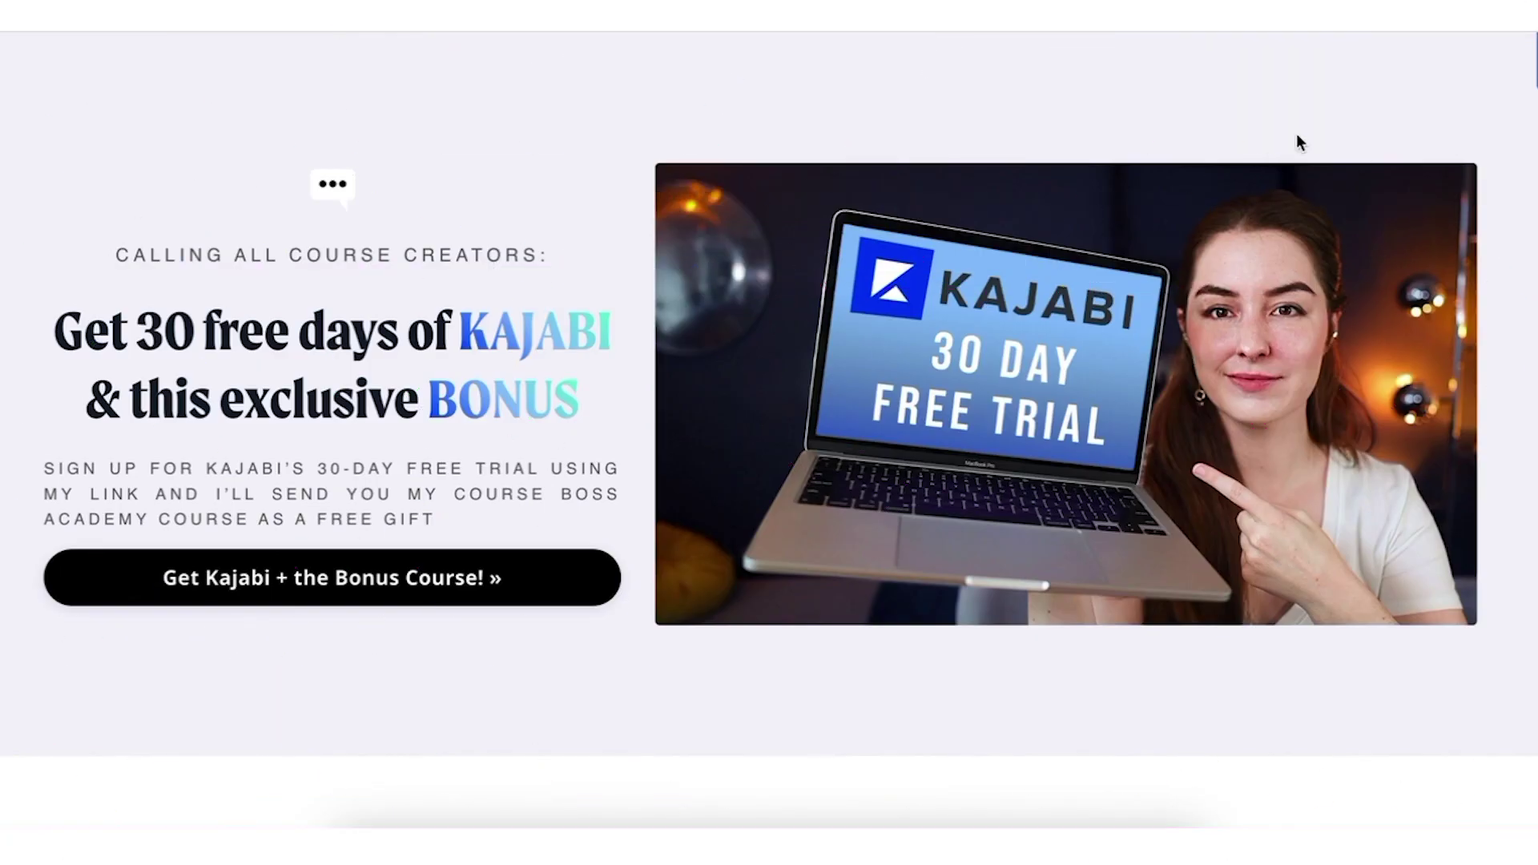
Start a new product, choose the Community type, and open its Community Details form
{"action": "scroll", "coordinate": [1467, 117], "scroll_direction": "down", "scroll_amount": 5}
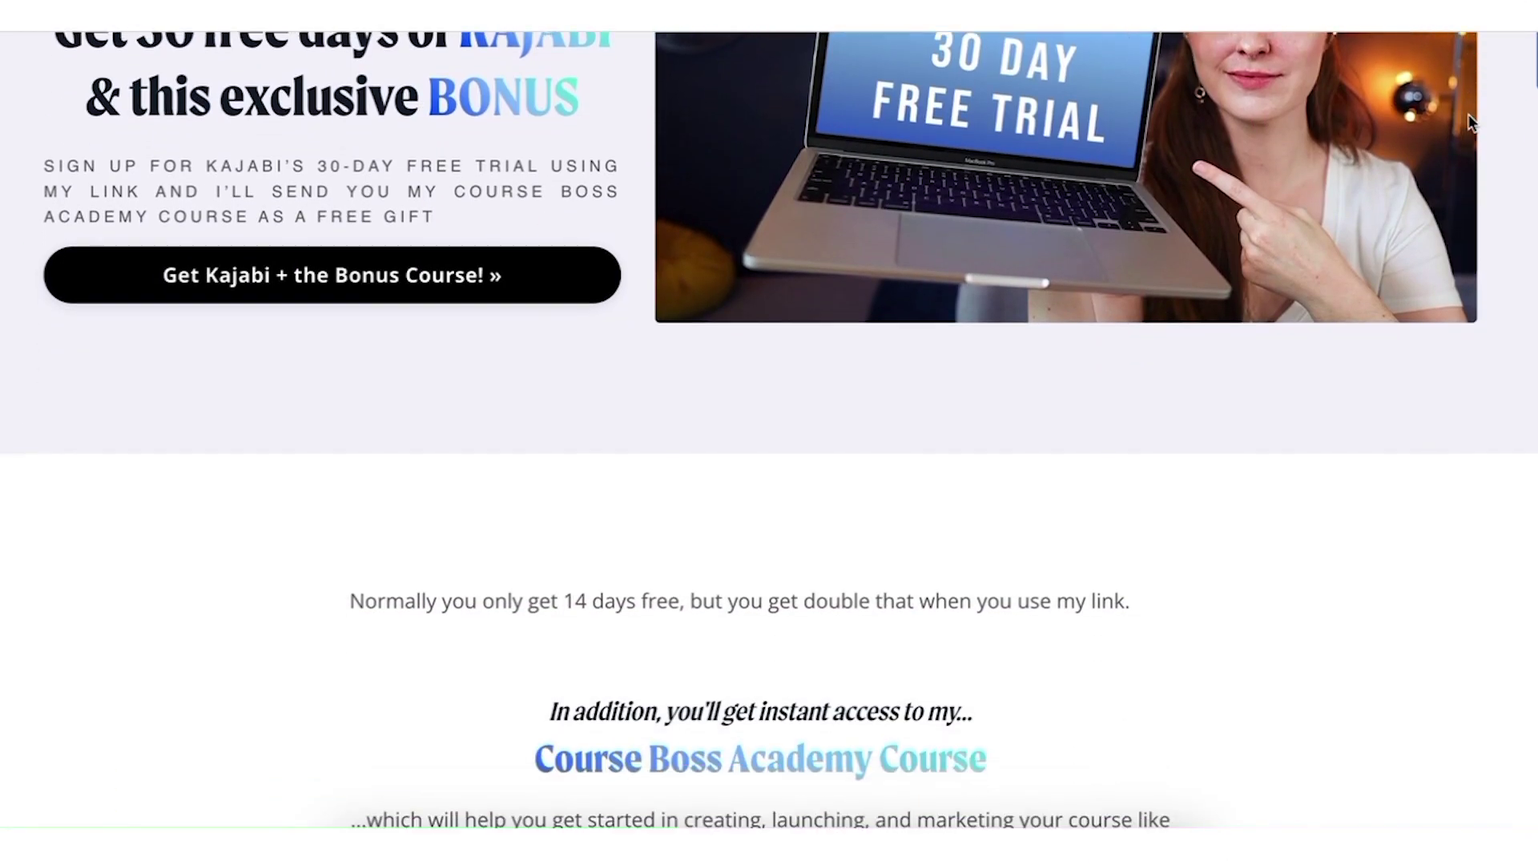
{"action": "scroll", "coordinate": [1469, 120], "scroll_direction": "down", "scroll_amount": 10}
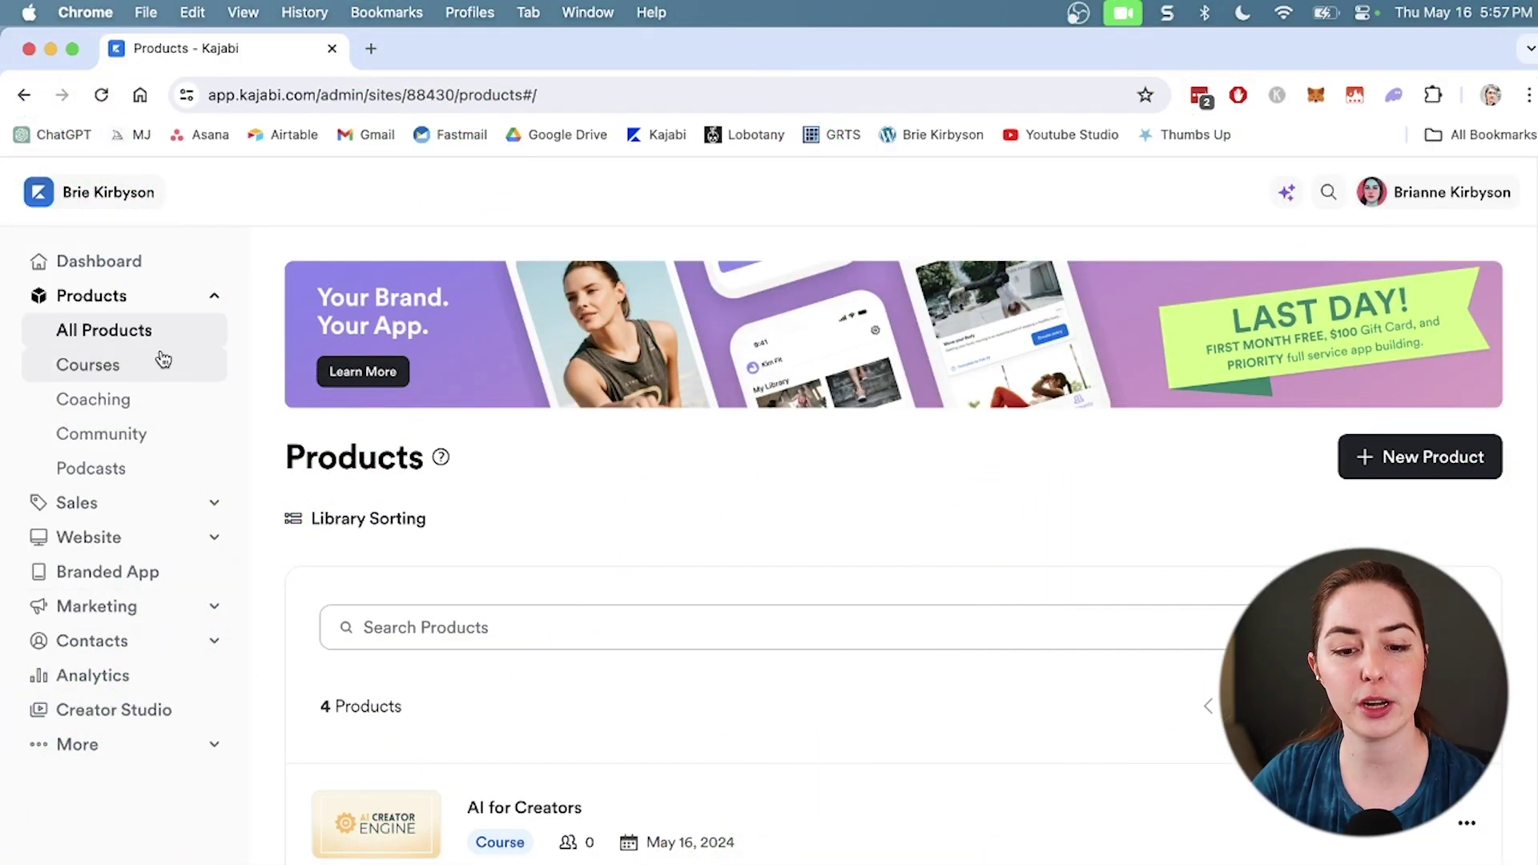
{"action": "left_click", "coordinate": [1469, 468]}
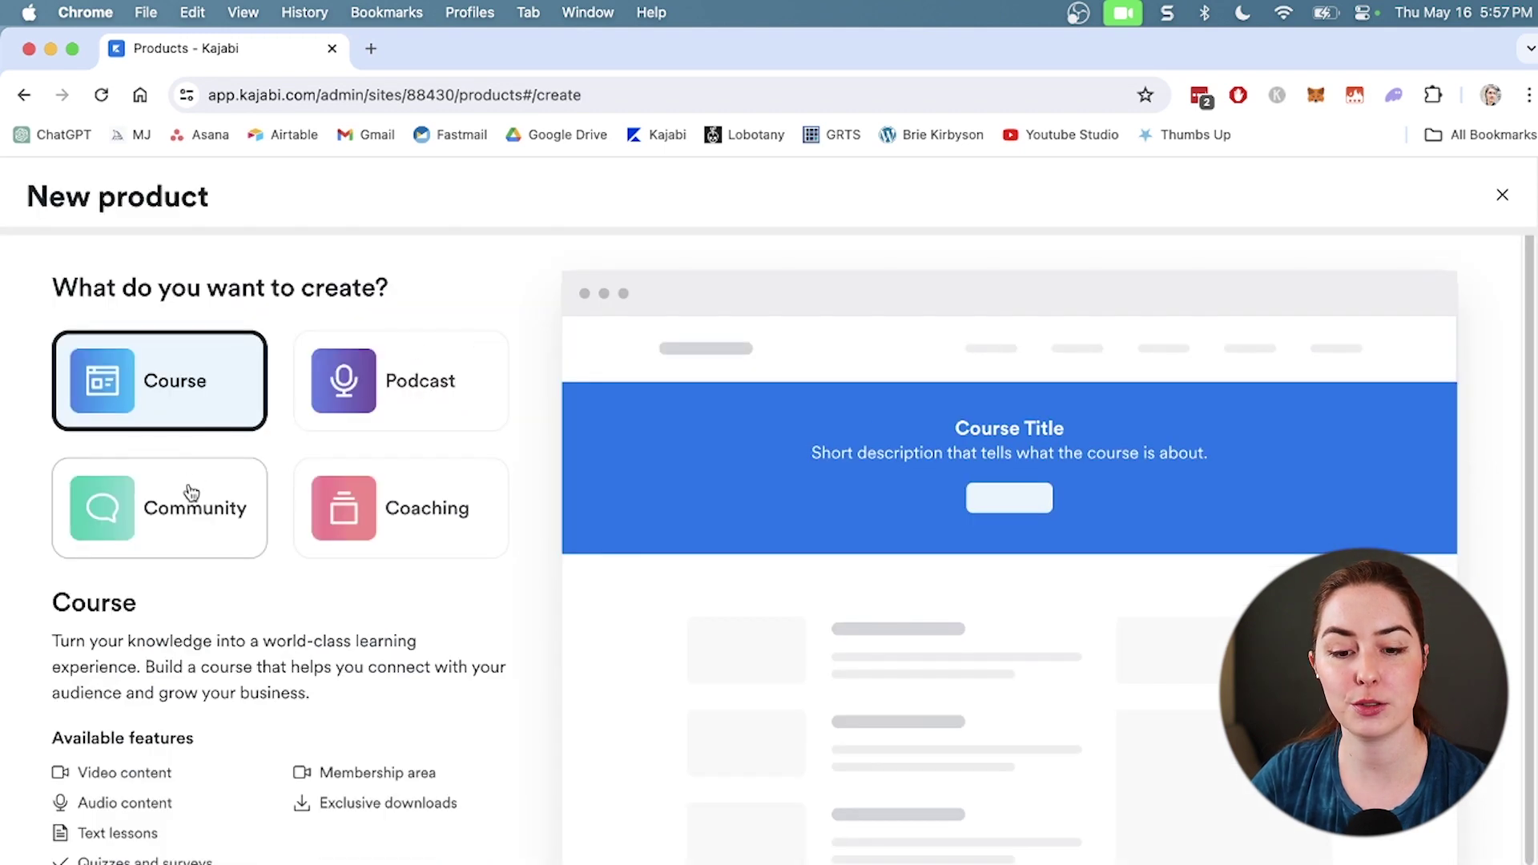
{"action": "left_click", "coordinate": [250, 519]}
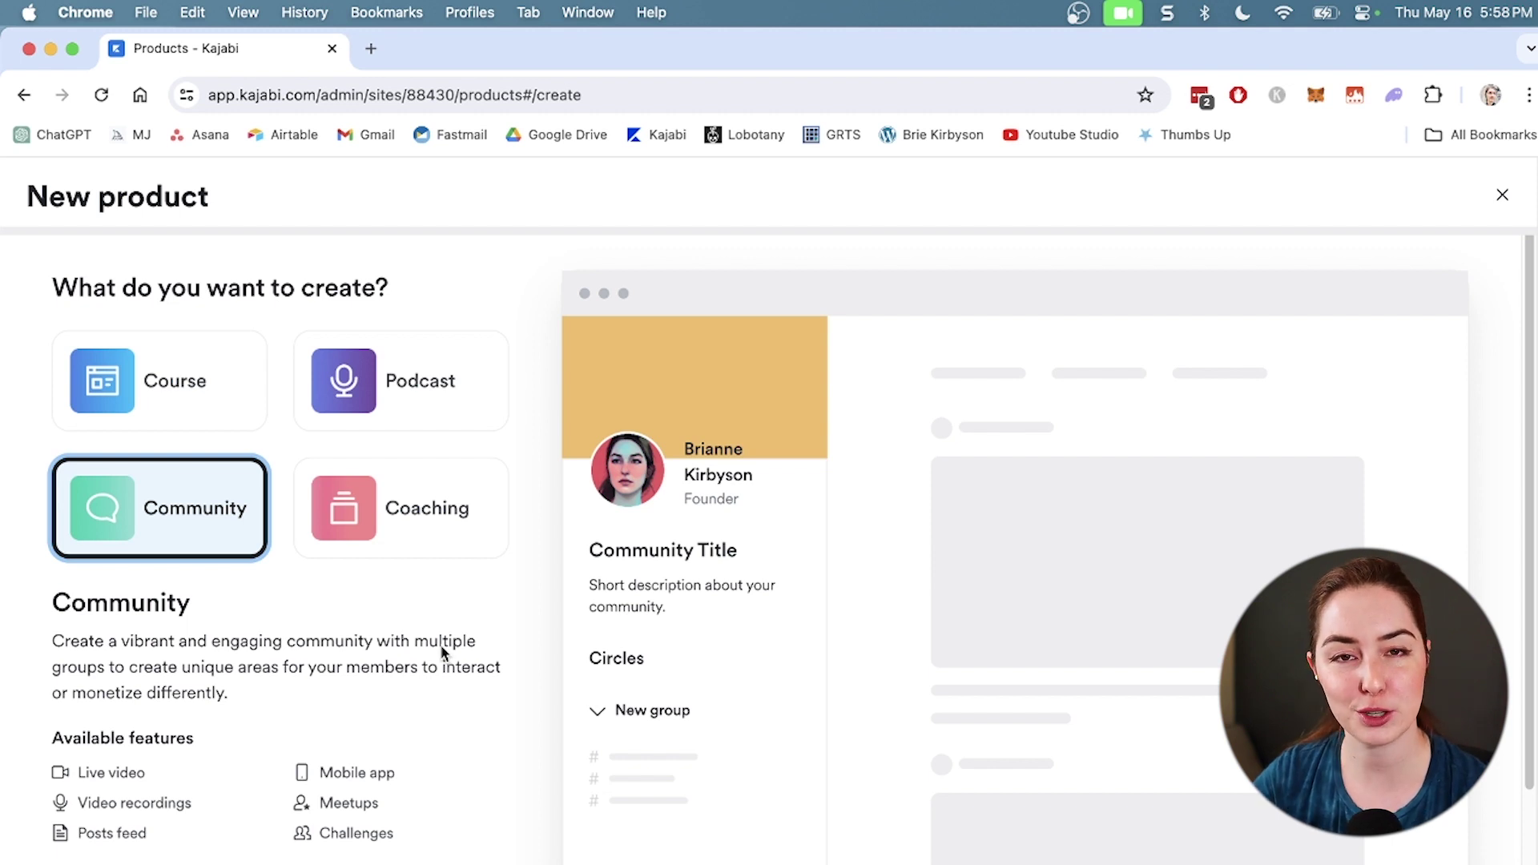
{"action": "scroll", "coordinate": [442, 653], "scroll_direction": "down", "scroll_amount": 2}
{"action": "left_click", "coordinate": [347, 746]}
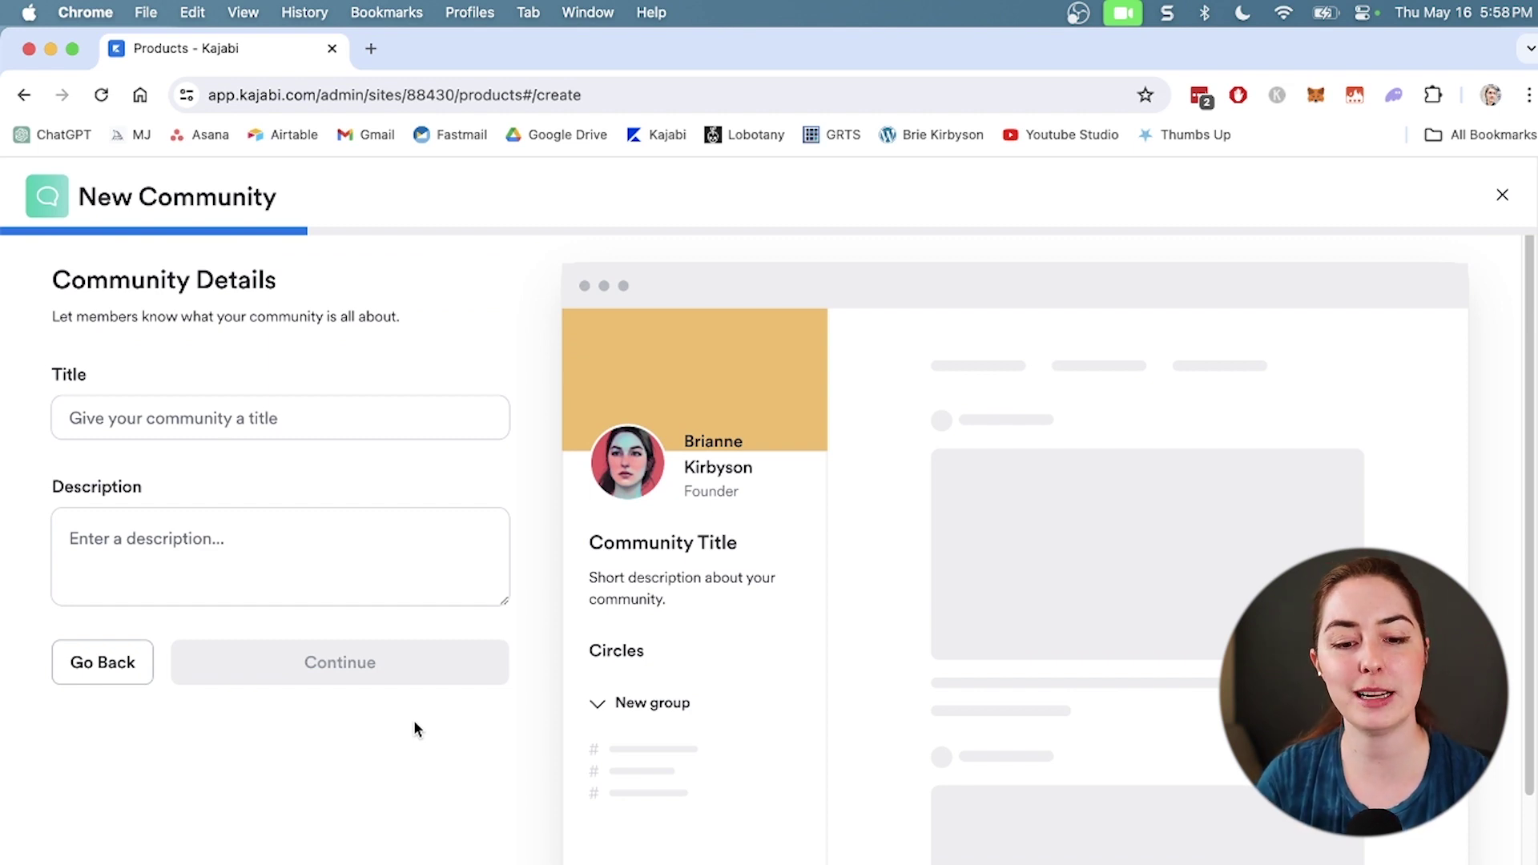
Title the community 'AI Creator Community' and describe it as 'A community for content creators learning to use AI in their business.'
{"action": "type", "text": "AI Creator Community"}
{"action": "key", "text": "Tab"}
{"action": "type", "text": "A community for content creators learning to use AI in their business."}
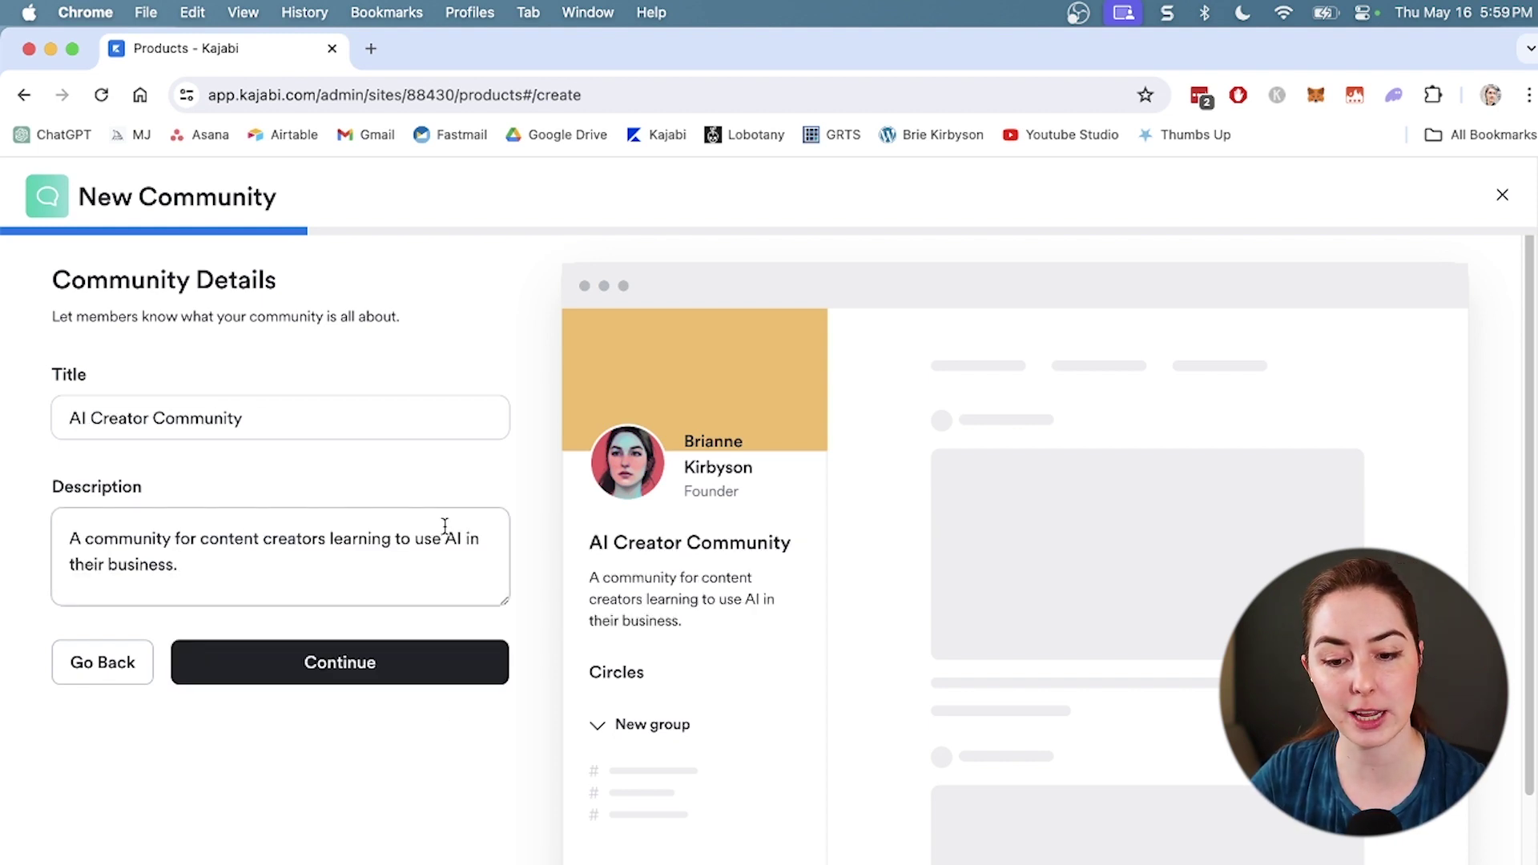
{"action": "left_click", "coordinate": [383, 677]}
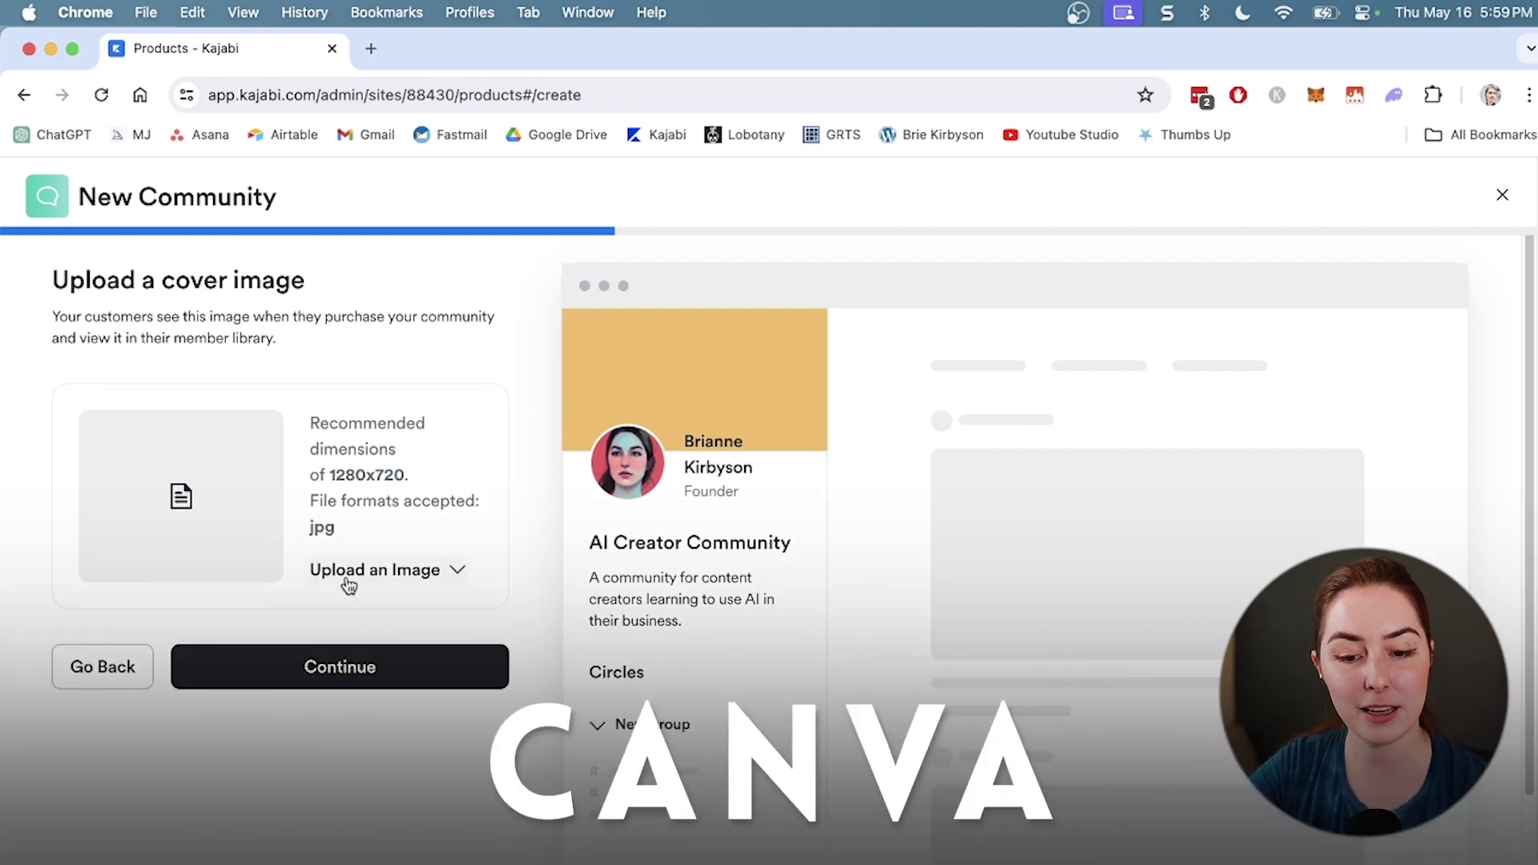
Upload macbook-mockup-2.png from the device as the community cover image
{"action": "left_click", "coordinate": [348, 570]}
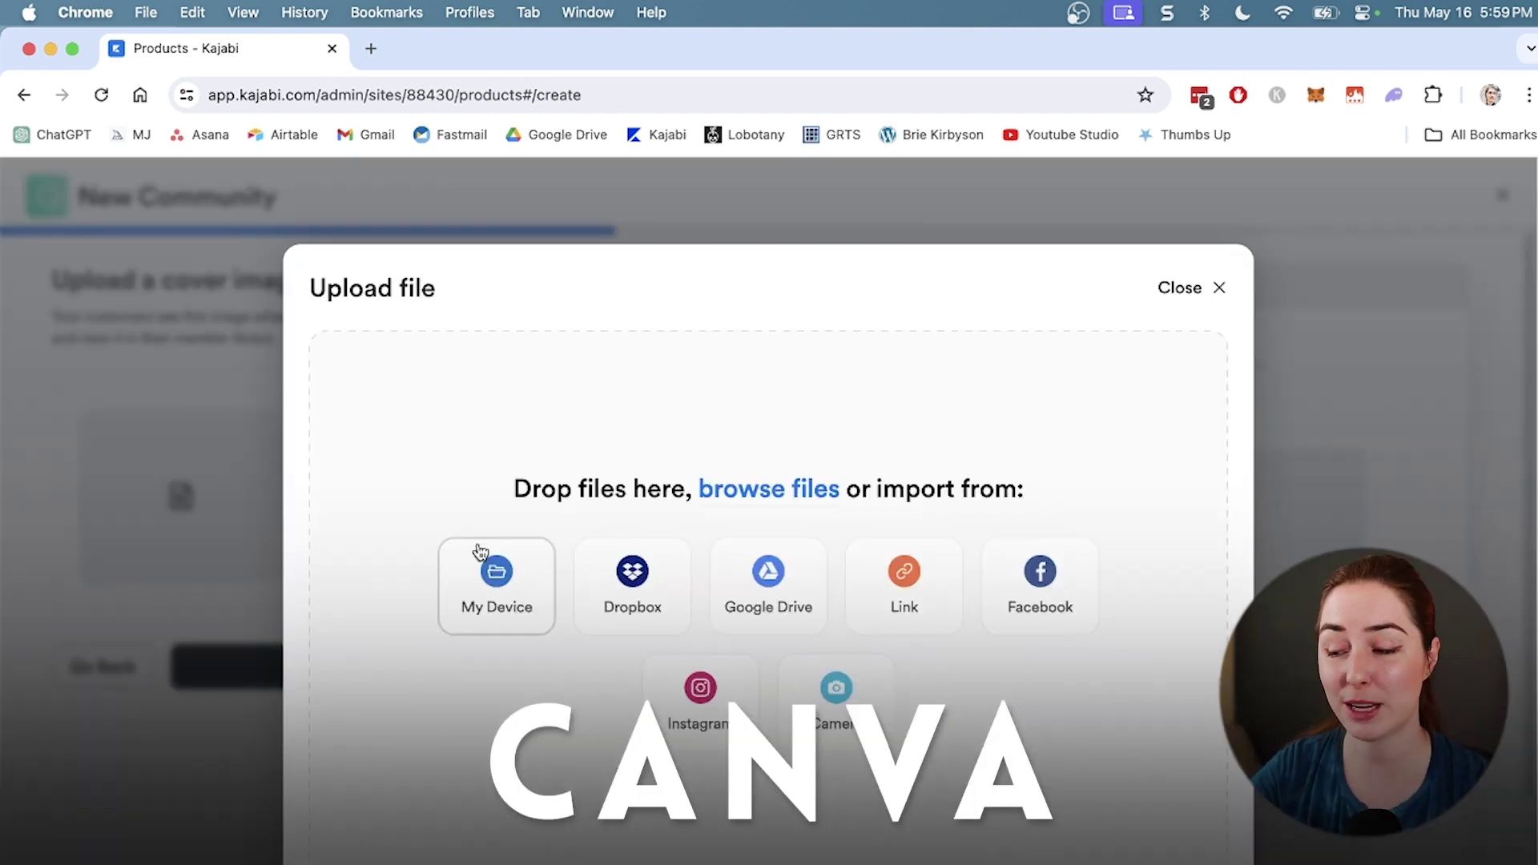
{"action": "left_click", "coordinate": [497, 592]}
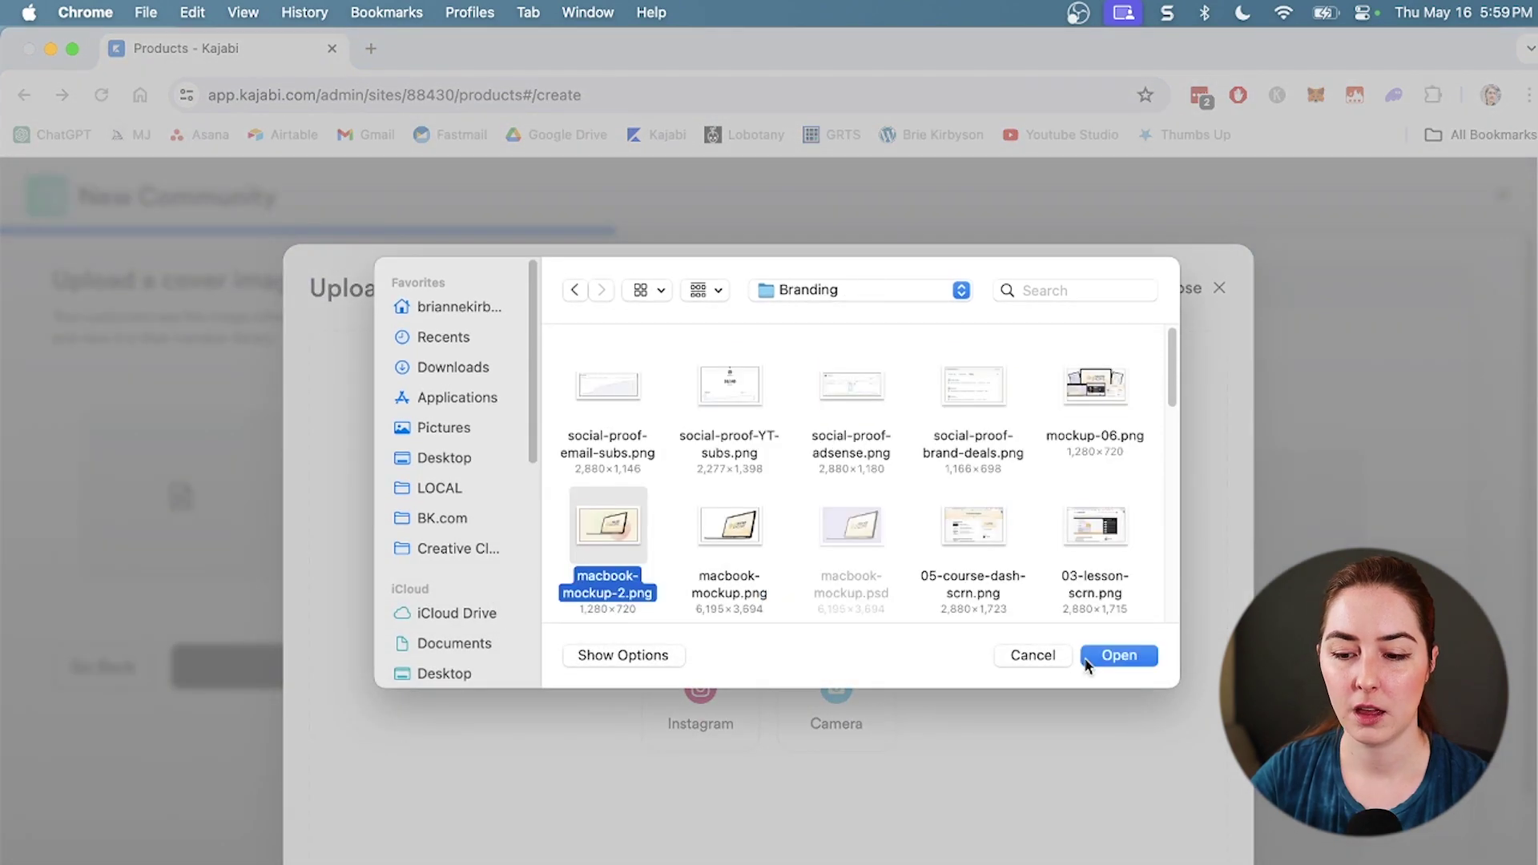
{"action": "left_click", "coordinate": [1118, 655]}
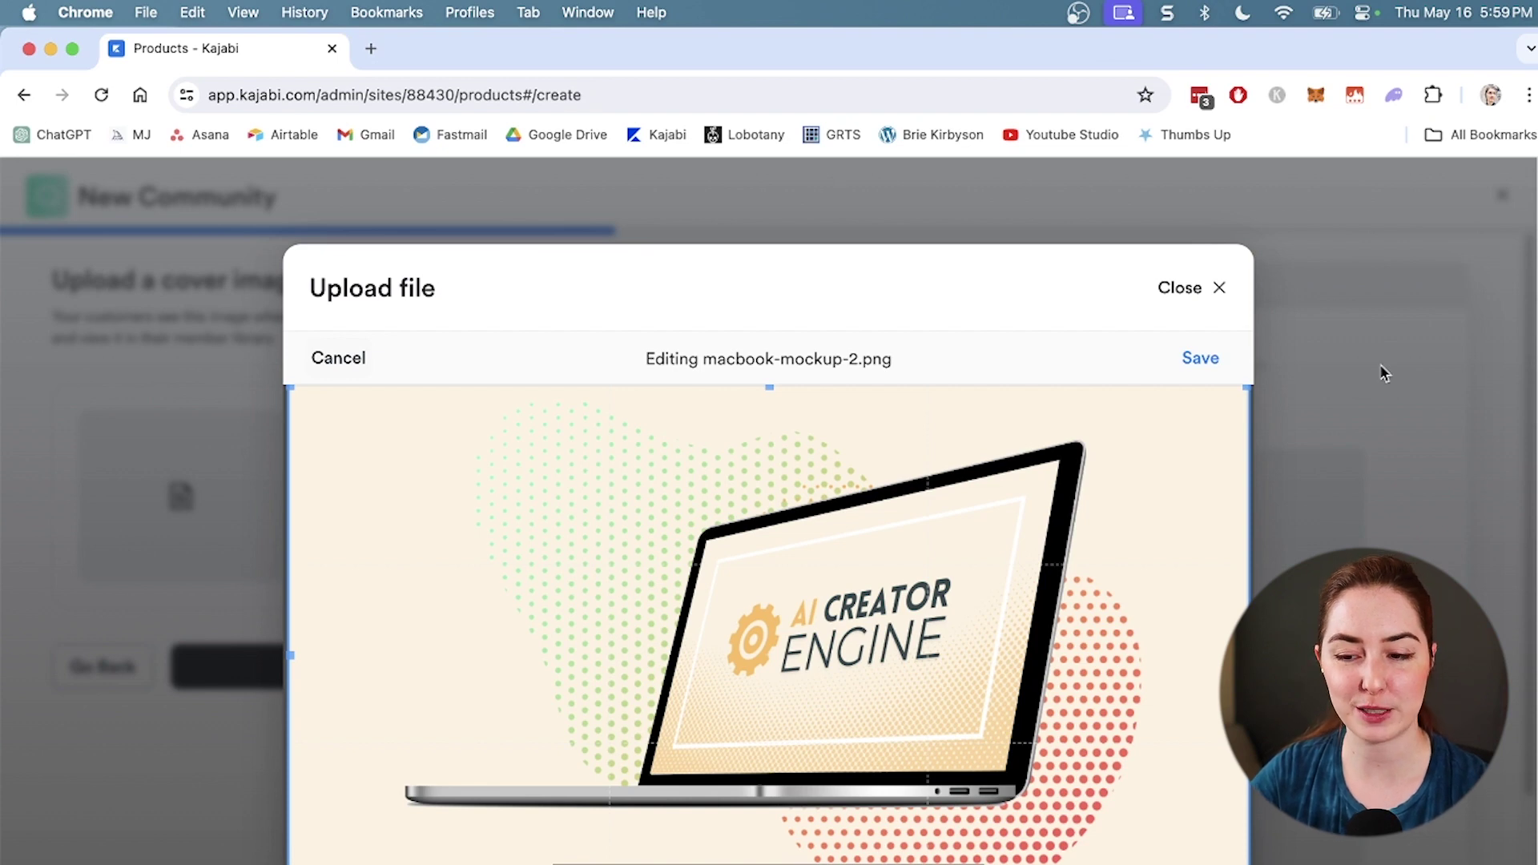
{"action": "left_click", "coordinate": [1201, 357]}
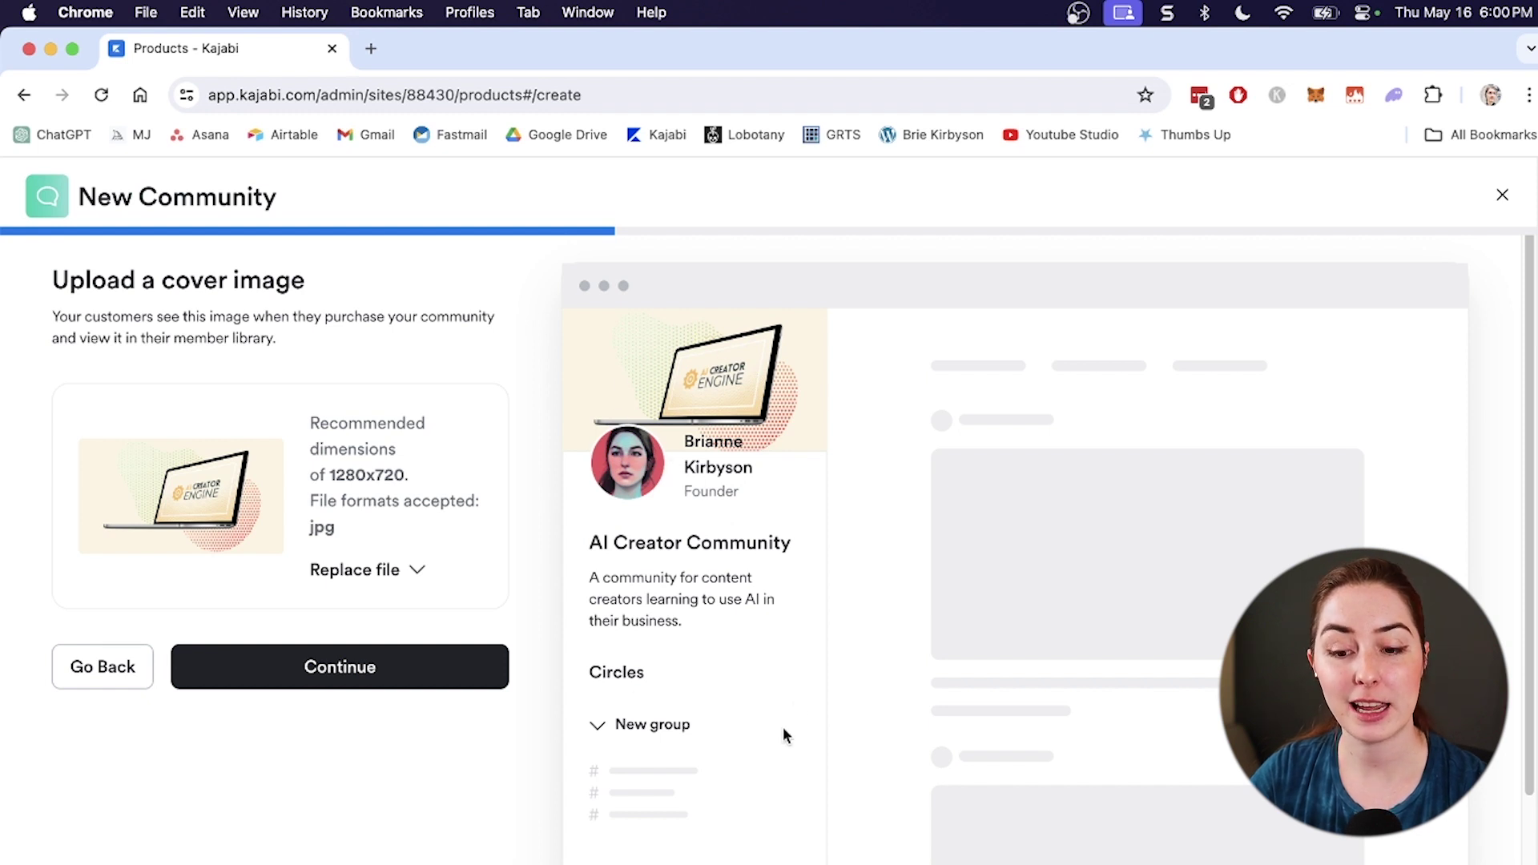
{"action": "left_click", "coordinate": [412, 663]}
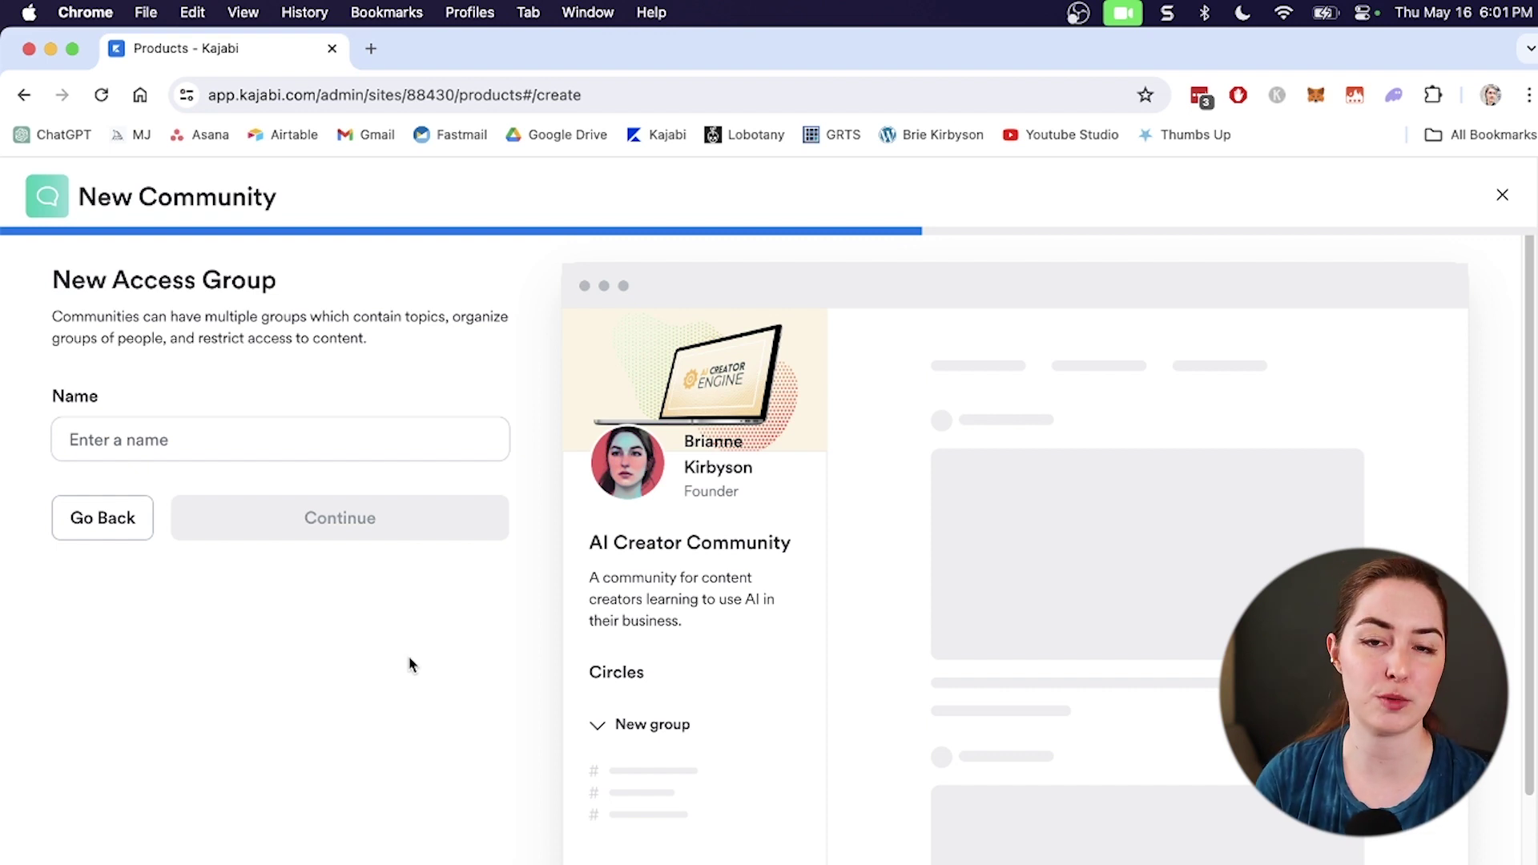
Name the first access group 'VIP Creators', replacing the mistyped 'Piad'
{"action": "left_click", "coordinate": [213, 446]}
{"action": "type", "text": "Piad"}
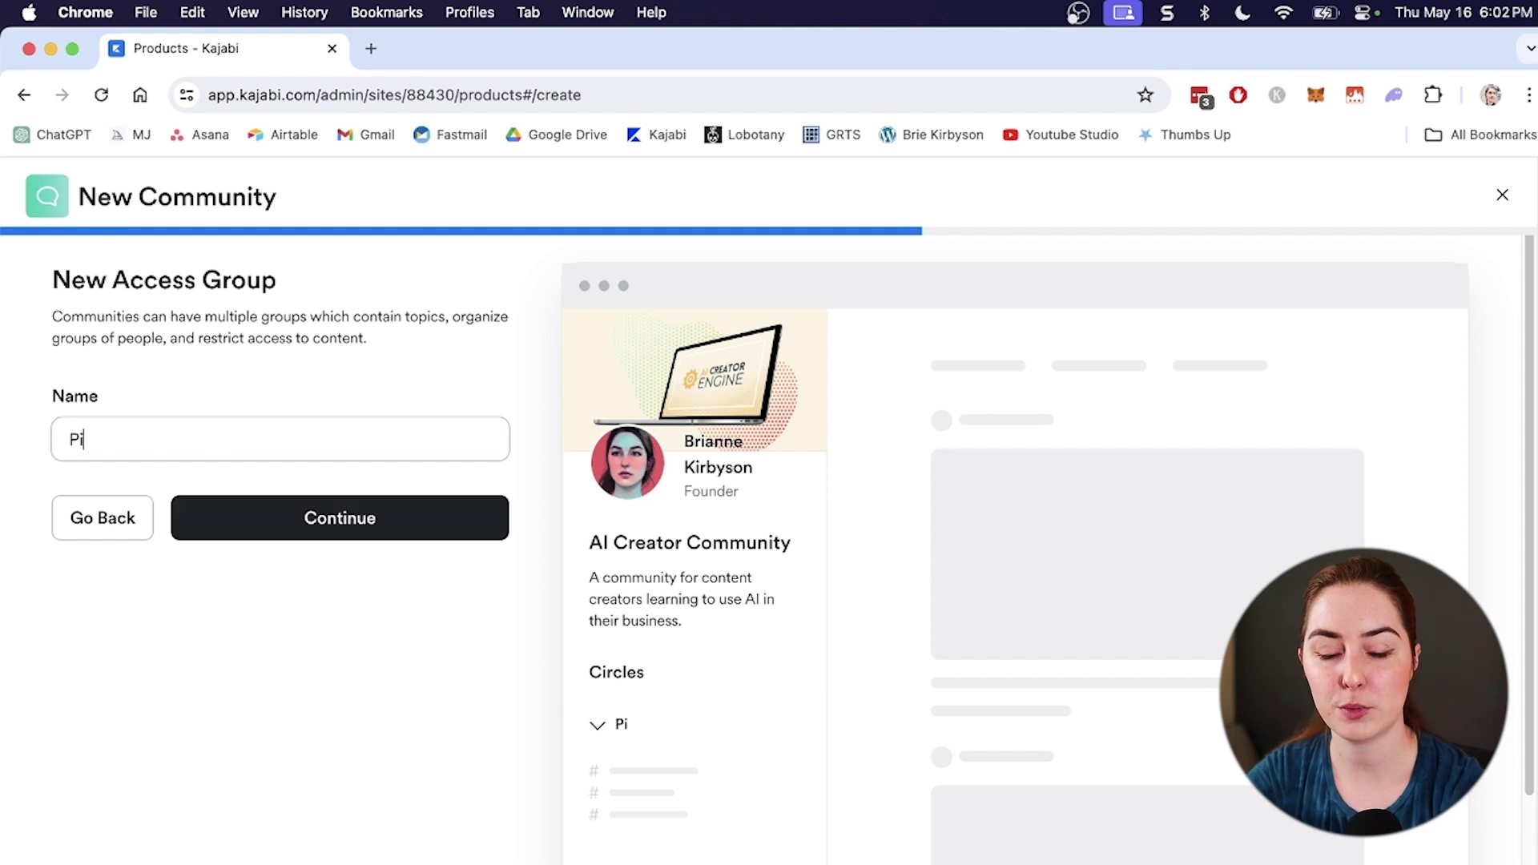
{"action": "key", "text": "BackSpace"}
{"action": "key", "text": "BackSpace"}
{"action": "key", "text": "BackSpace"}
{"action": "key", "text": "BackSpace"}
{"action": "type", "text": "VIP Creators"}
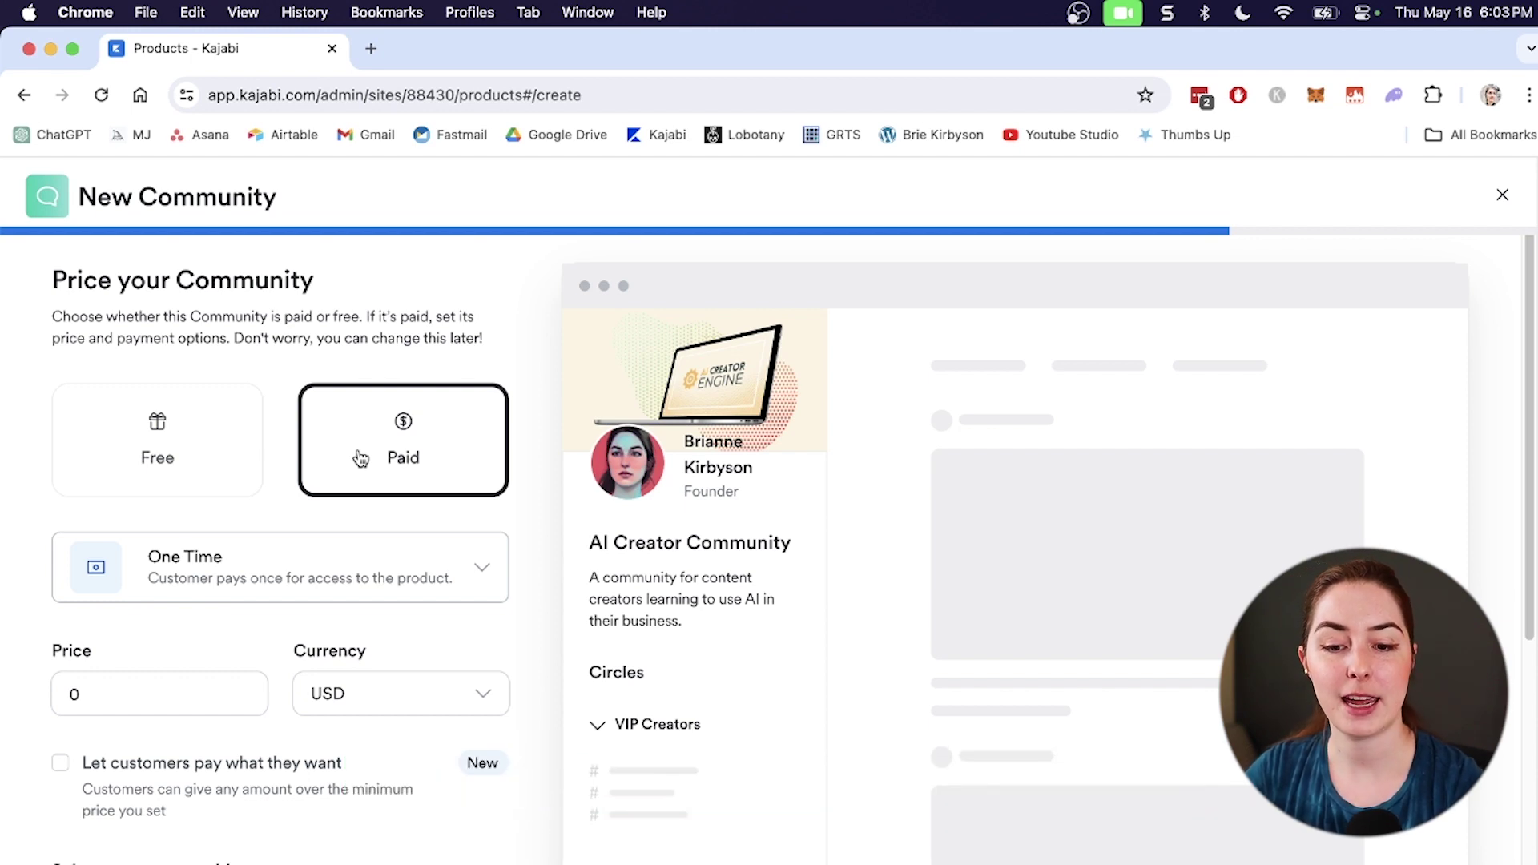
Make the community a Subscription priced at 99, billed every 1 month
{"action": "scroll", "coordinate": [360, 458], "scroll_direction": "down", "scroll_amount": 2}
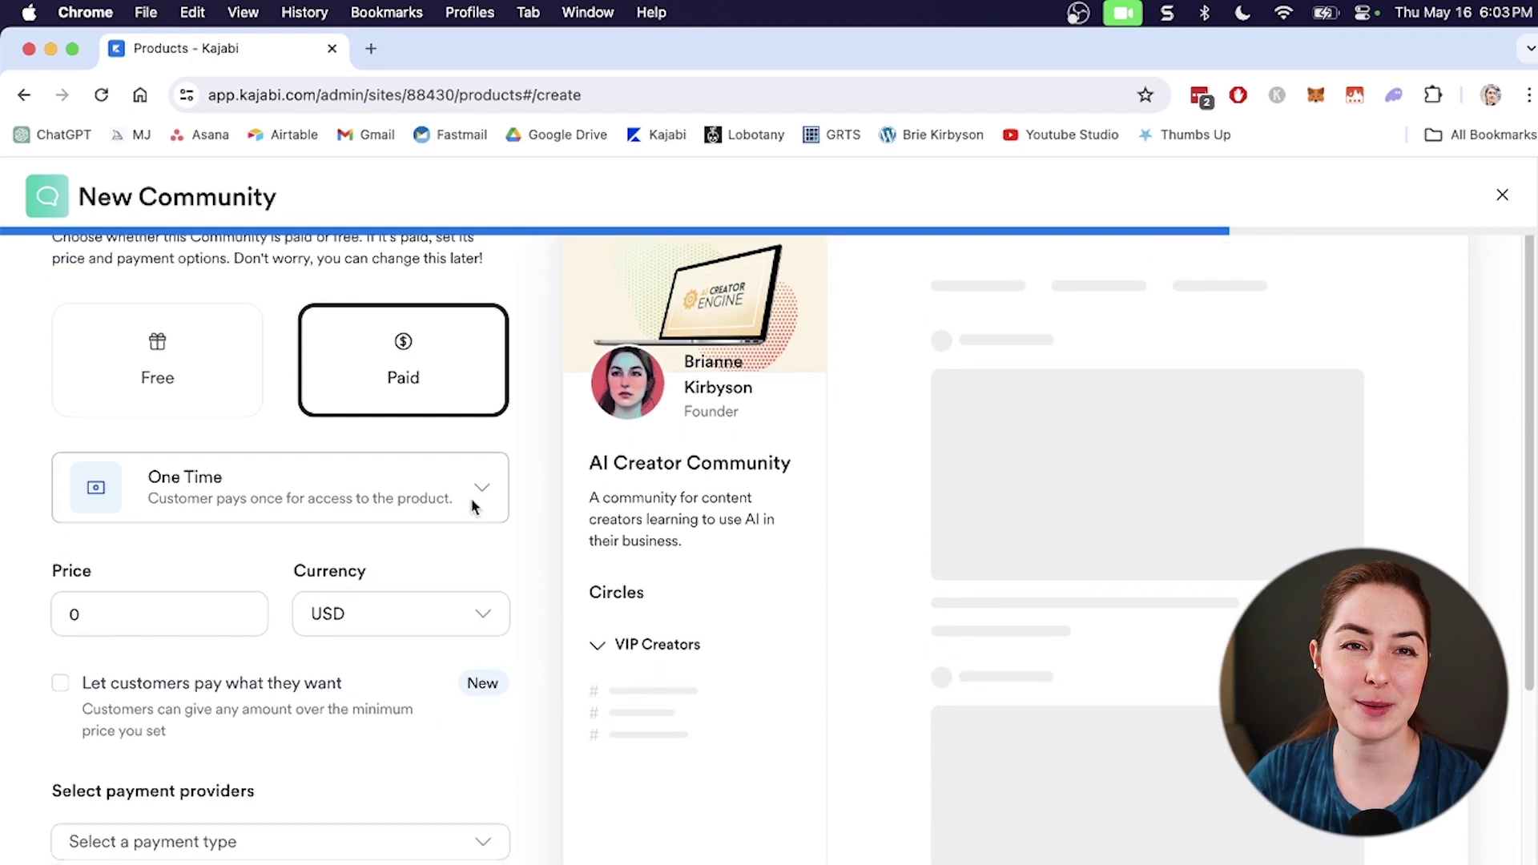
{"action": "scroll", "coordinate": [473, 506], "scroll_direction": "up", "scroll_amount": 2}
{"action": "left_click", "coordinate": [475, 559]}
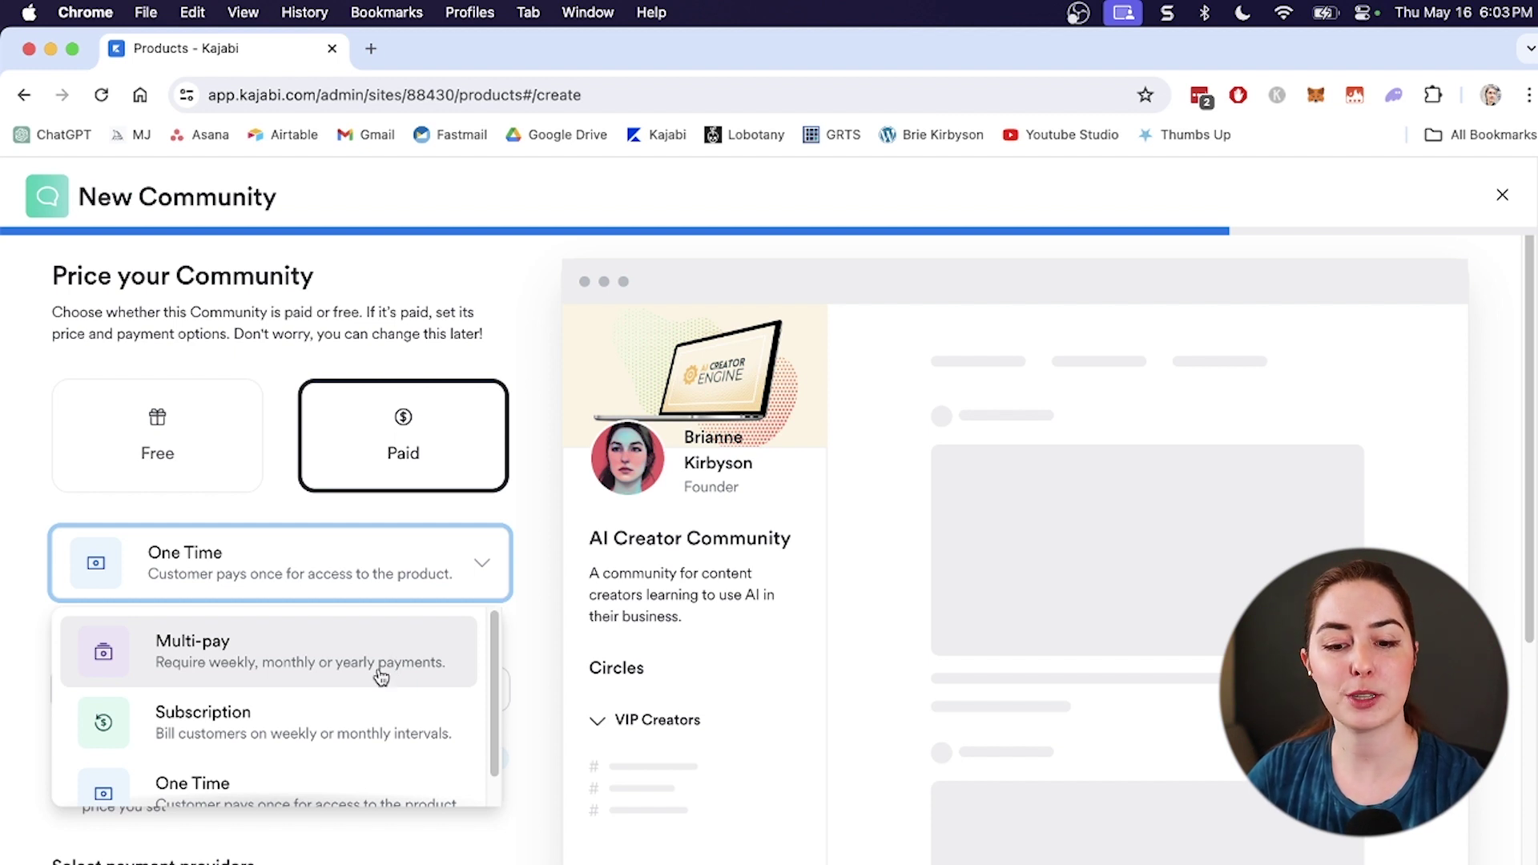
{"action": "left_click", "coordinate": [357, 725]}
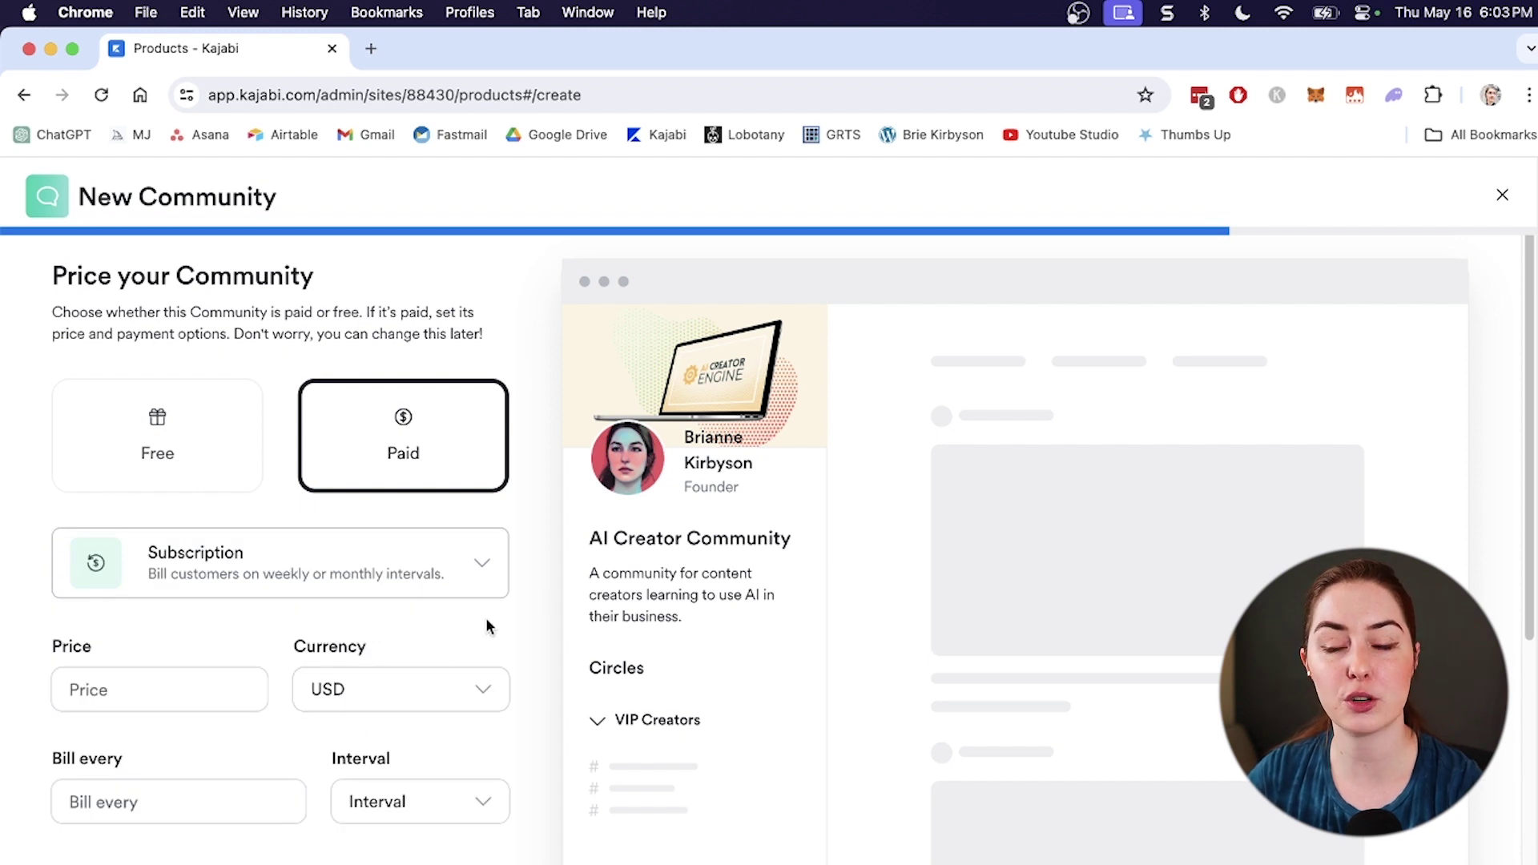
{"action": "left_click", "coordinate": [169, 686]}
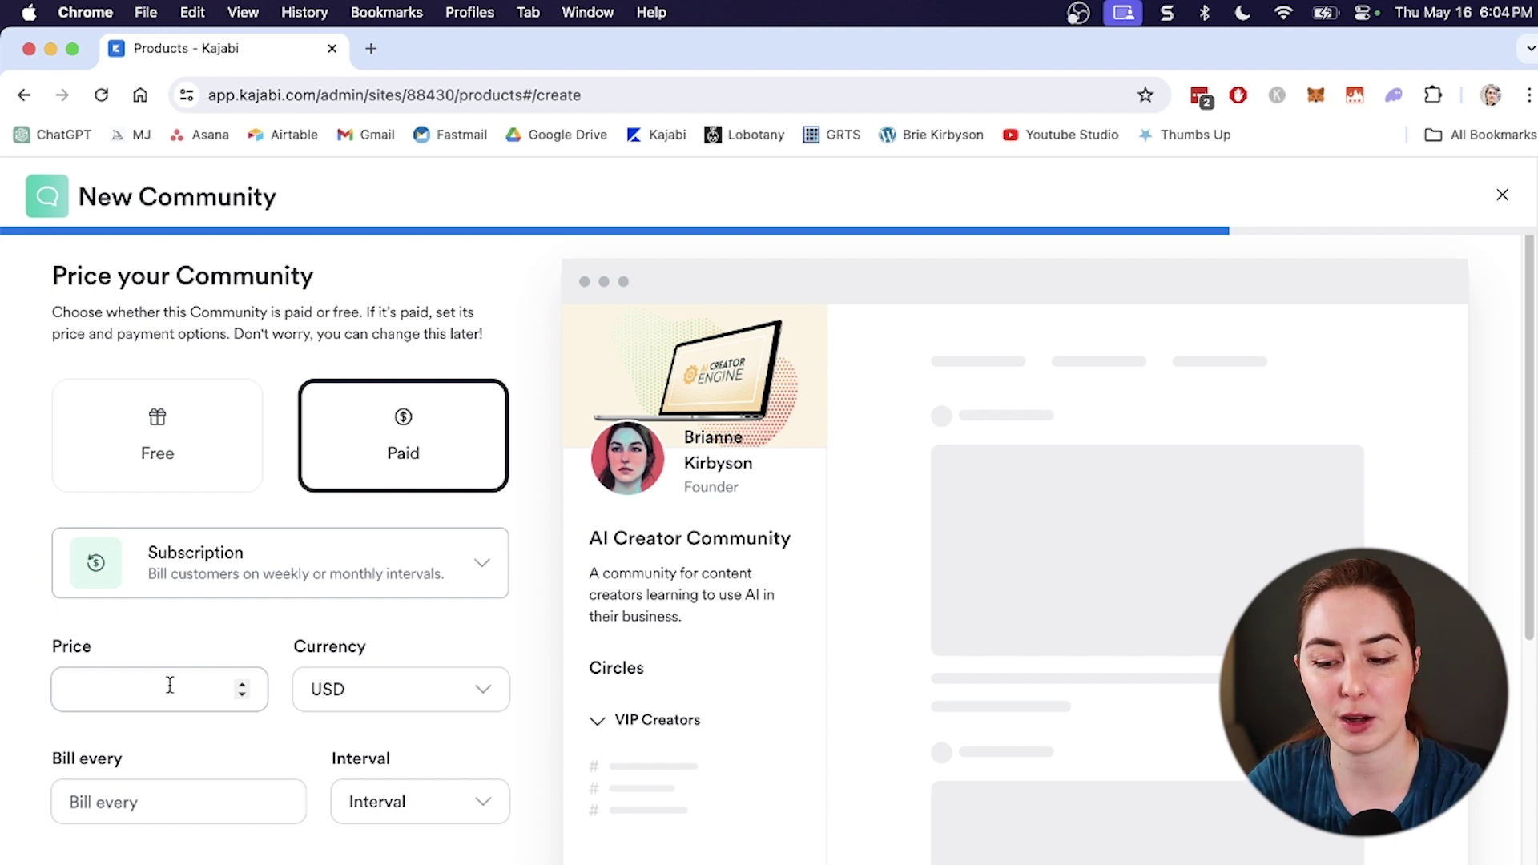
{"action": "type", "text": "99"}
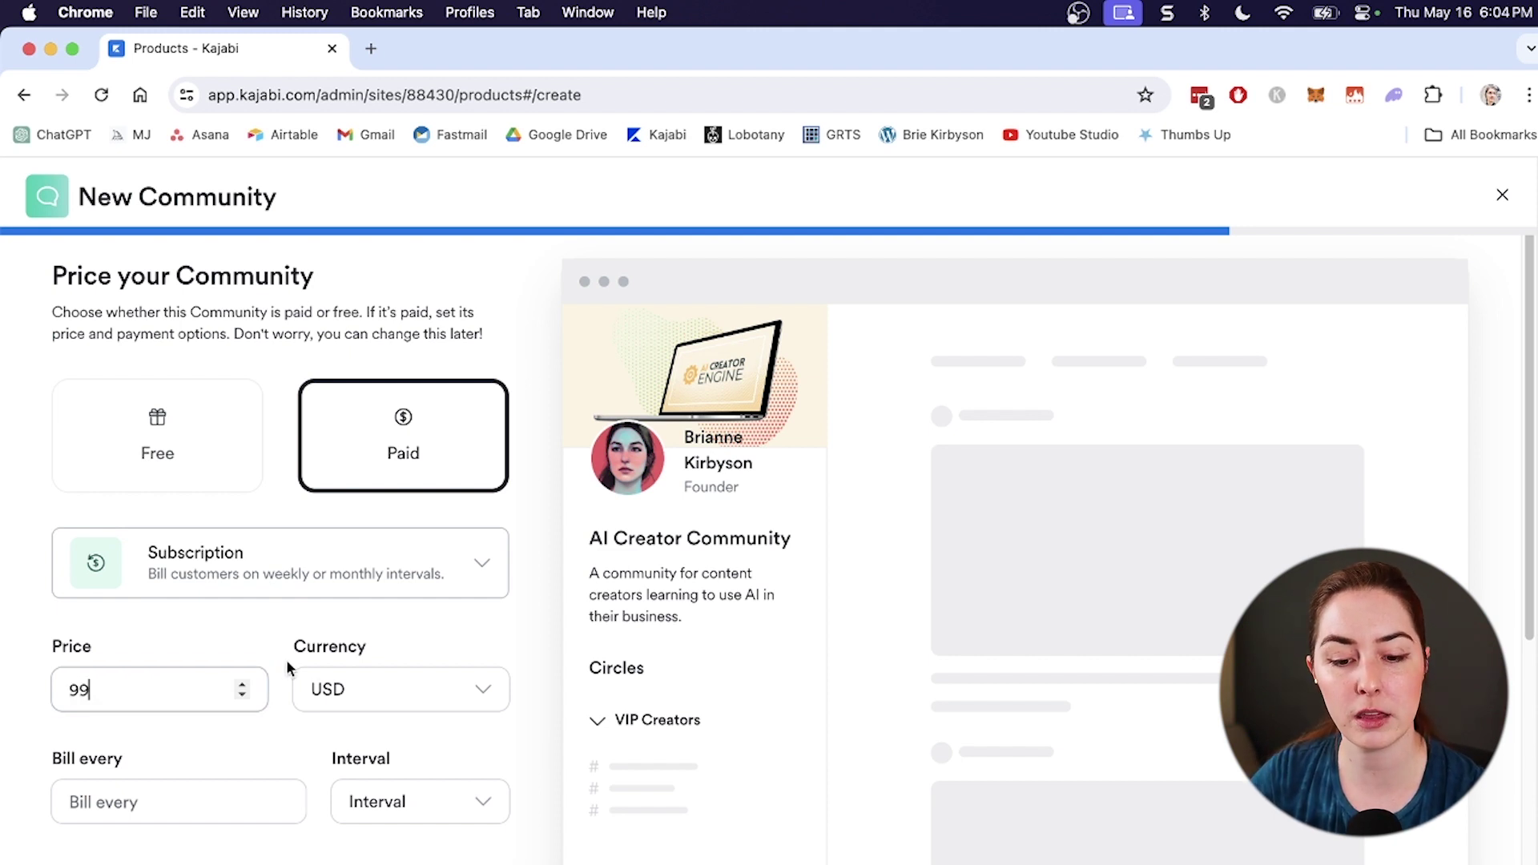
{"action": "left_click", "coordinate": [210, 796]}
{"action": "type", "text": "1"}
{"action": "left_click", "coordinate": [464, 808]}
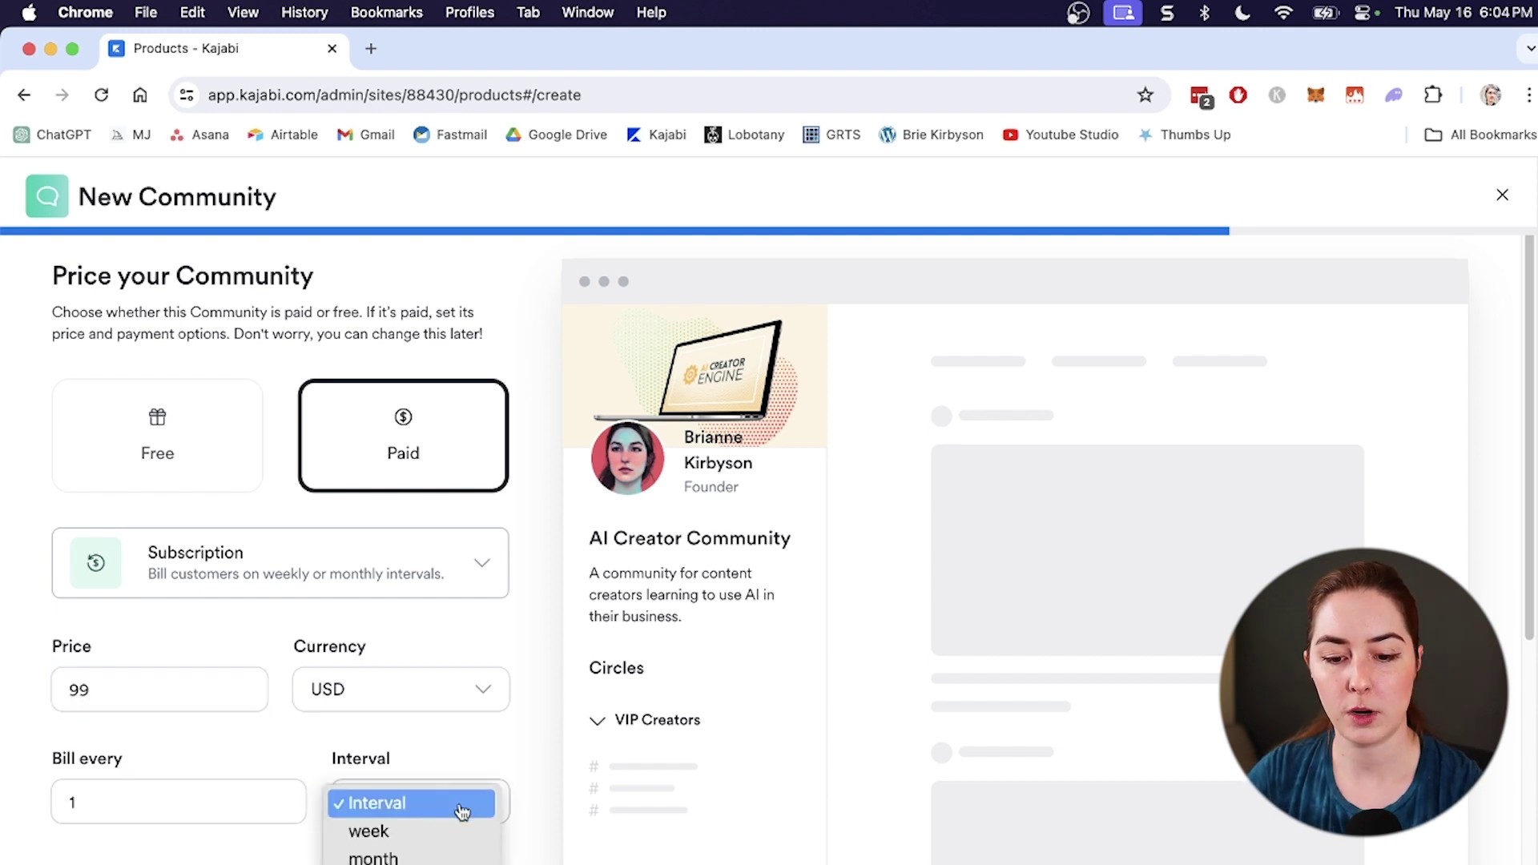
{"action": "left_click", "coordinate": [433, 858]}
Select Stripe as the payment provider for card payments
{"action": "scroll", "coordinate": [500, 721], "scroll_direction": "down", "scroll_amount": 4}
{"action": "left_click", "coordinate": [481, 608]}
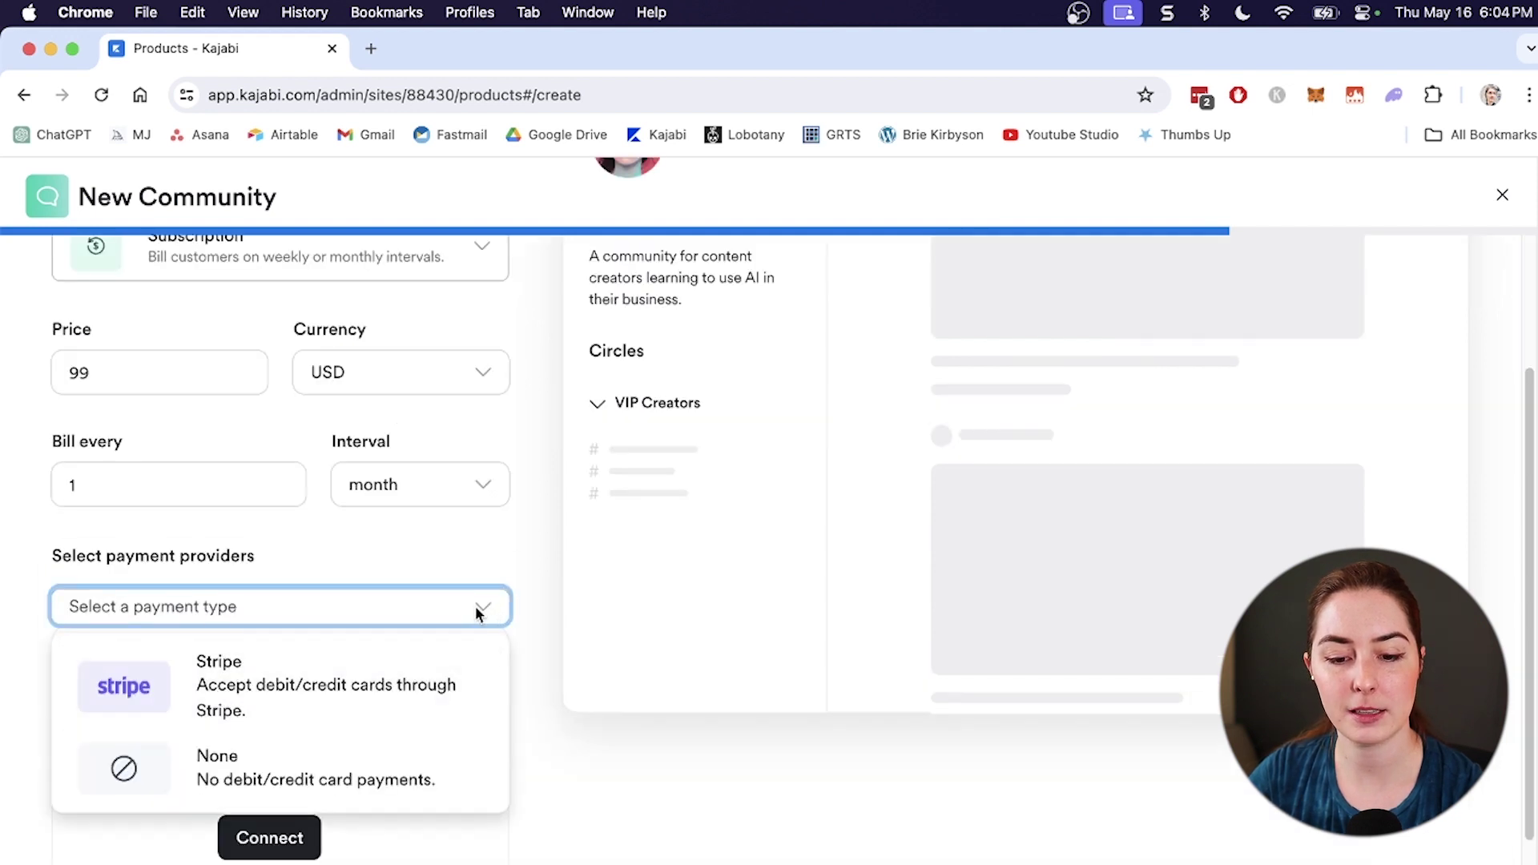
{"action": "left_click", "coordinate": [383, 681]}
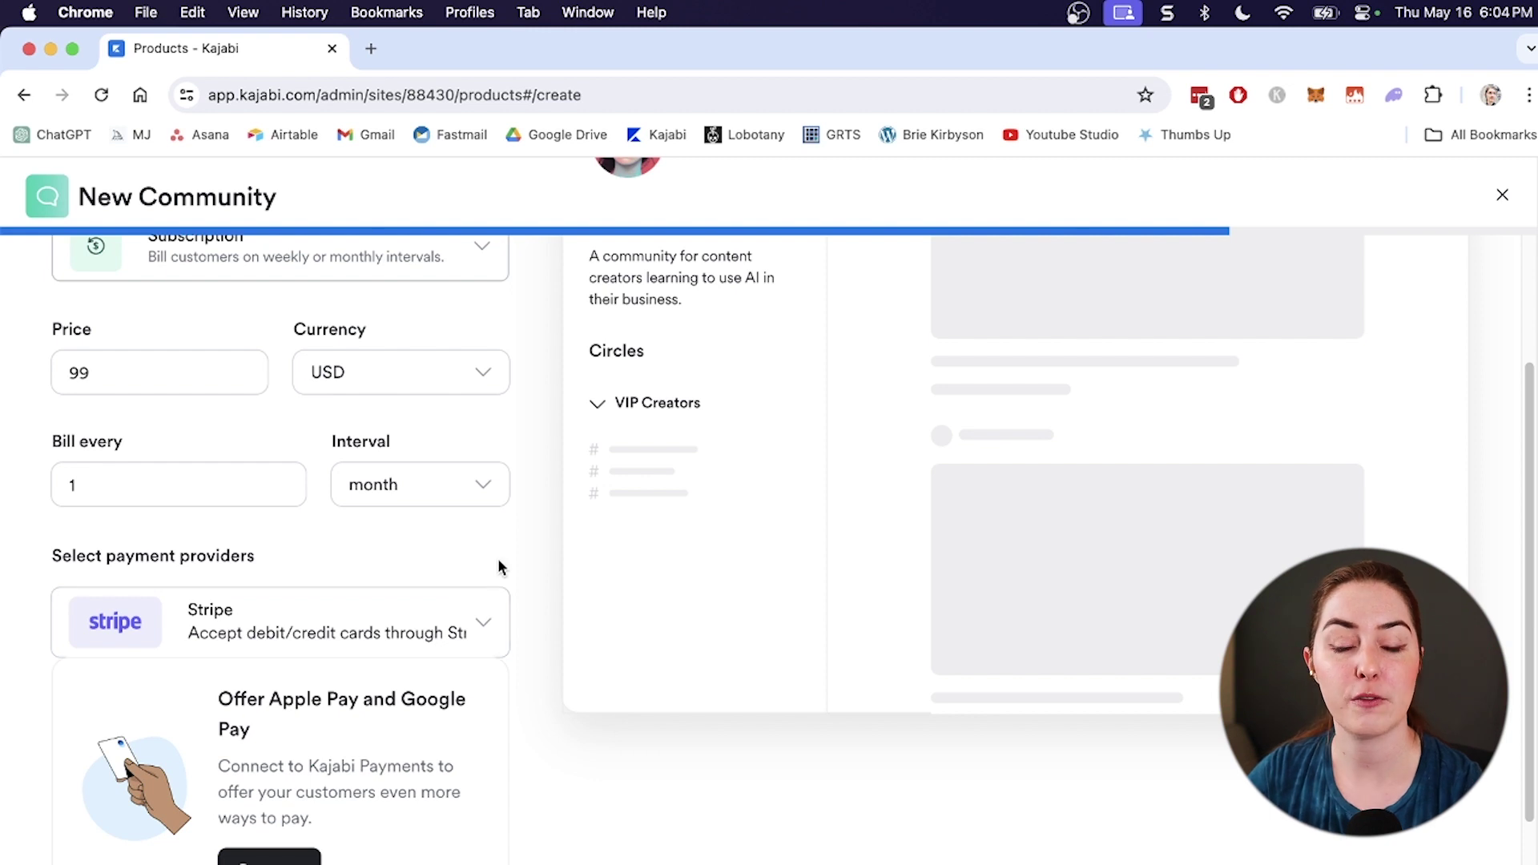
{"action": "scroll", "coordinate": [505, 572], "scroll_direction": "down", "scroll_amount": 2}
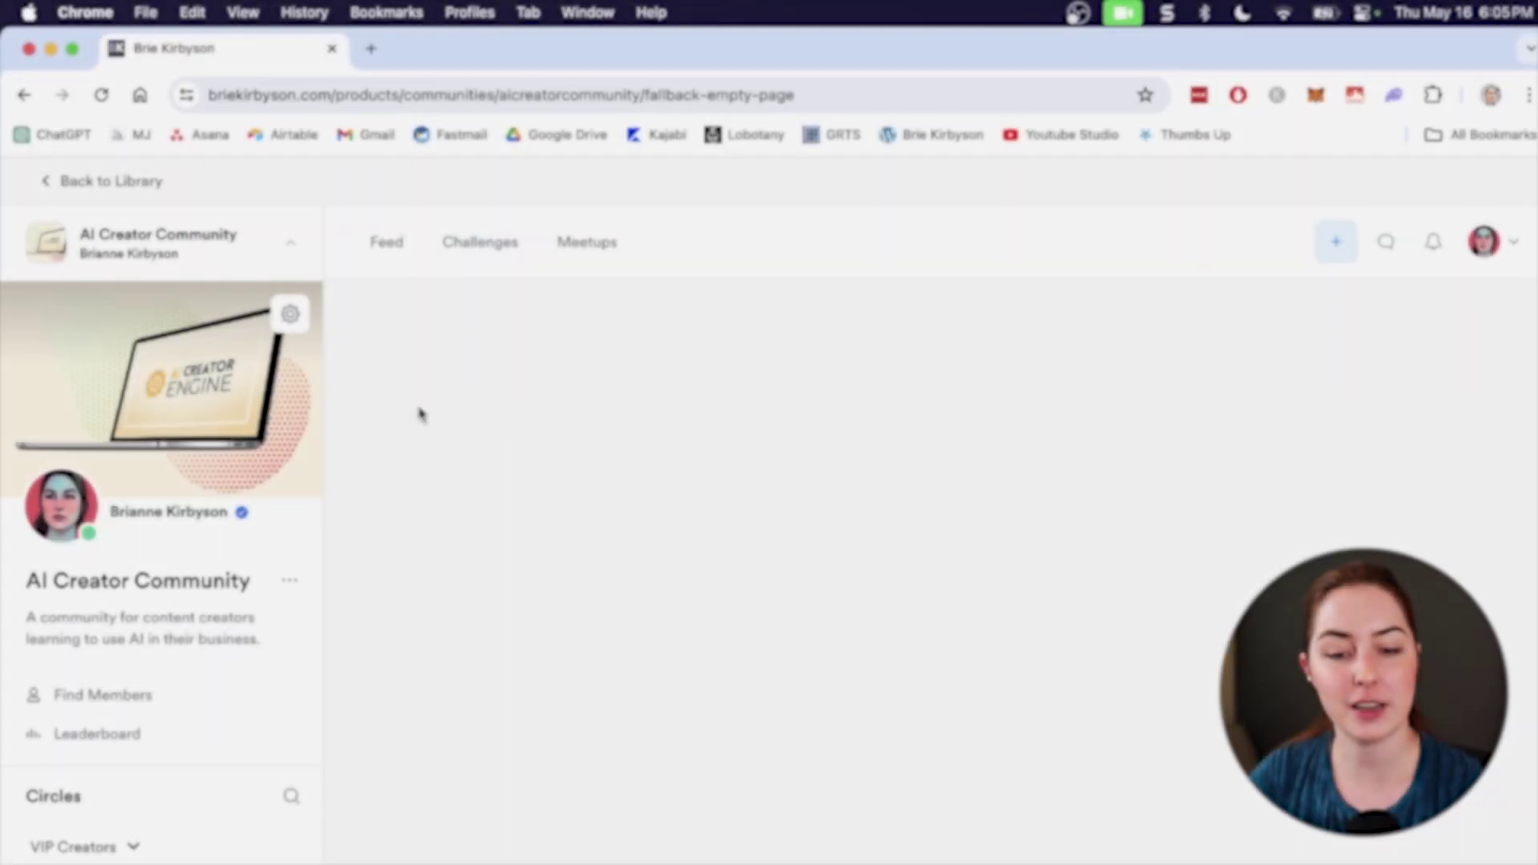
Check the community members list, view the leaderboard rankings, then open the Q&A circle
{"action": "scroll", "coordinate": [178, 418], "scroll_direction": "down", "scroll_amount": 1}
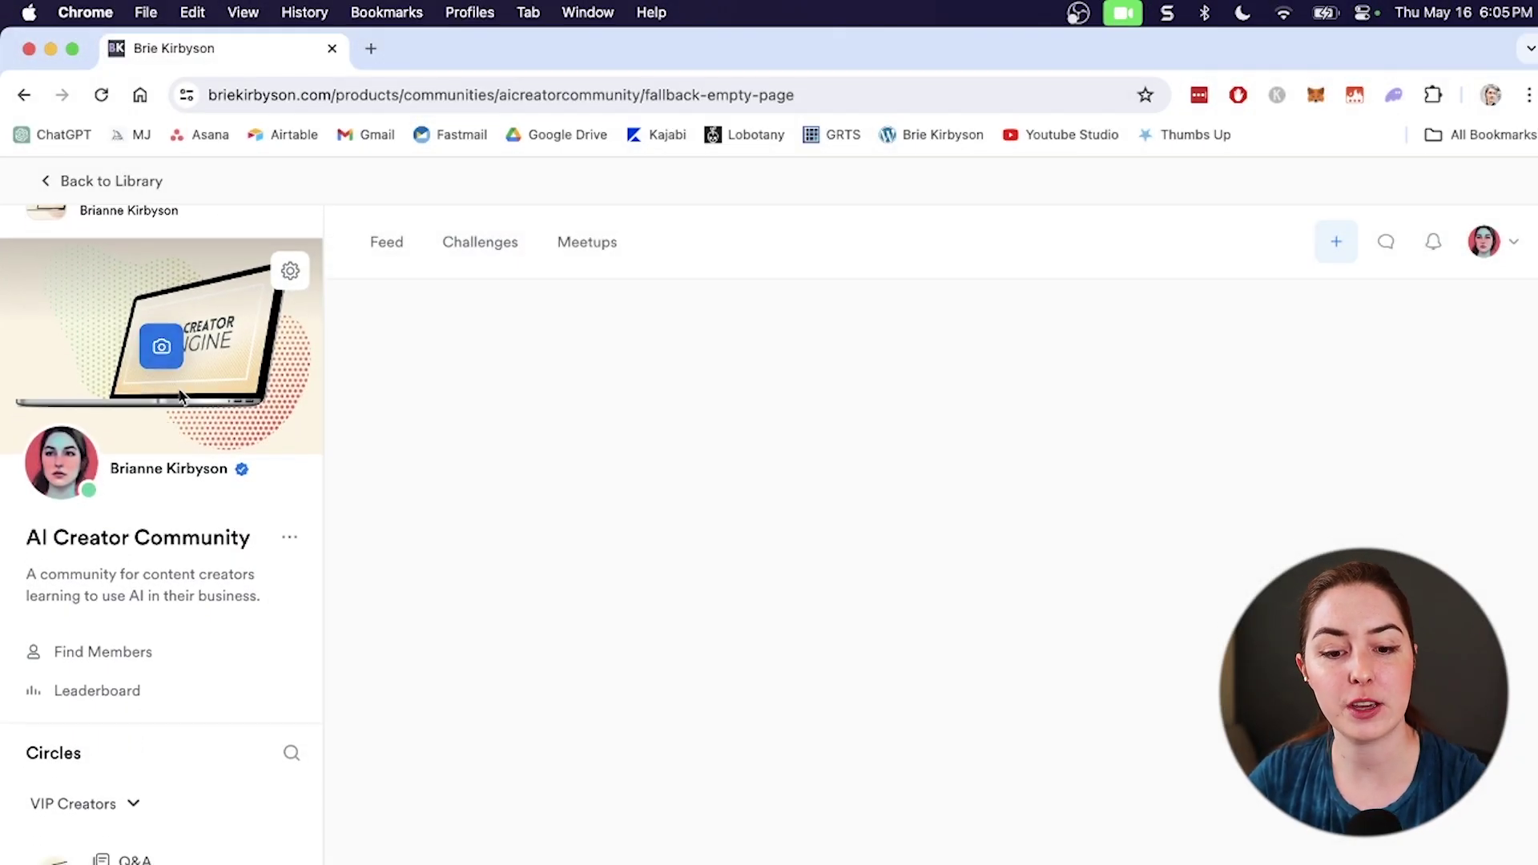
{"action": "left_click", "coordinate": [117, 657]}
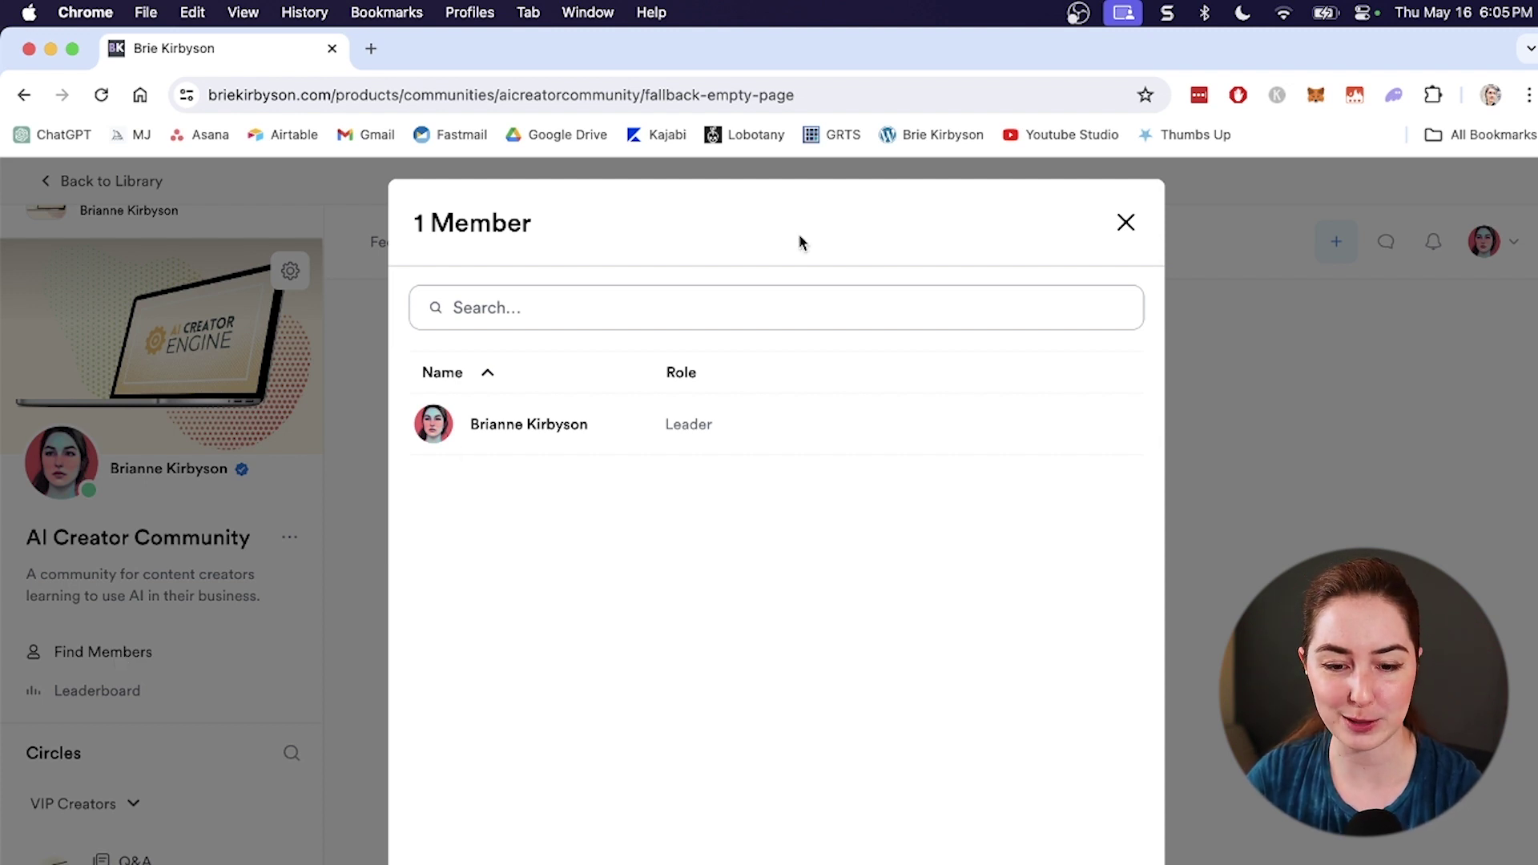
{"action": "left_click", "coordinate": [1126, 222]}
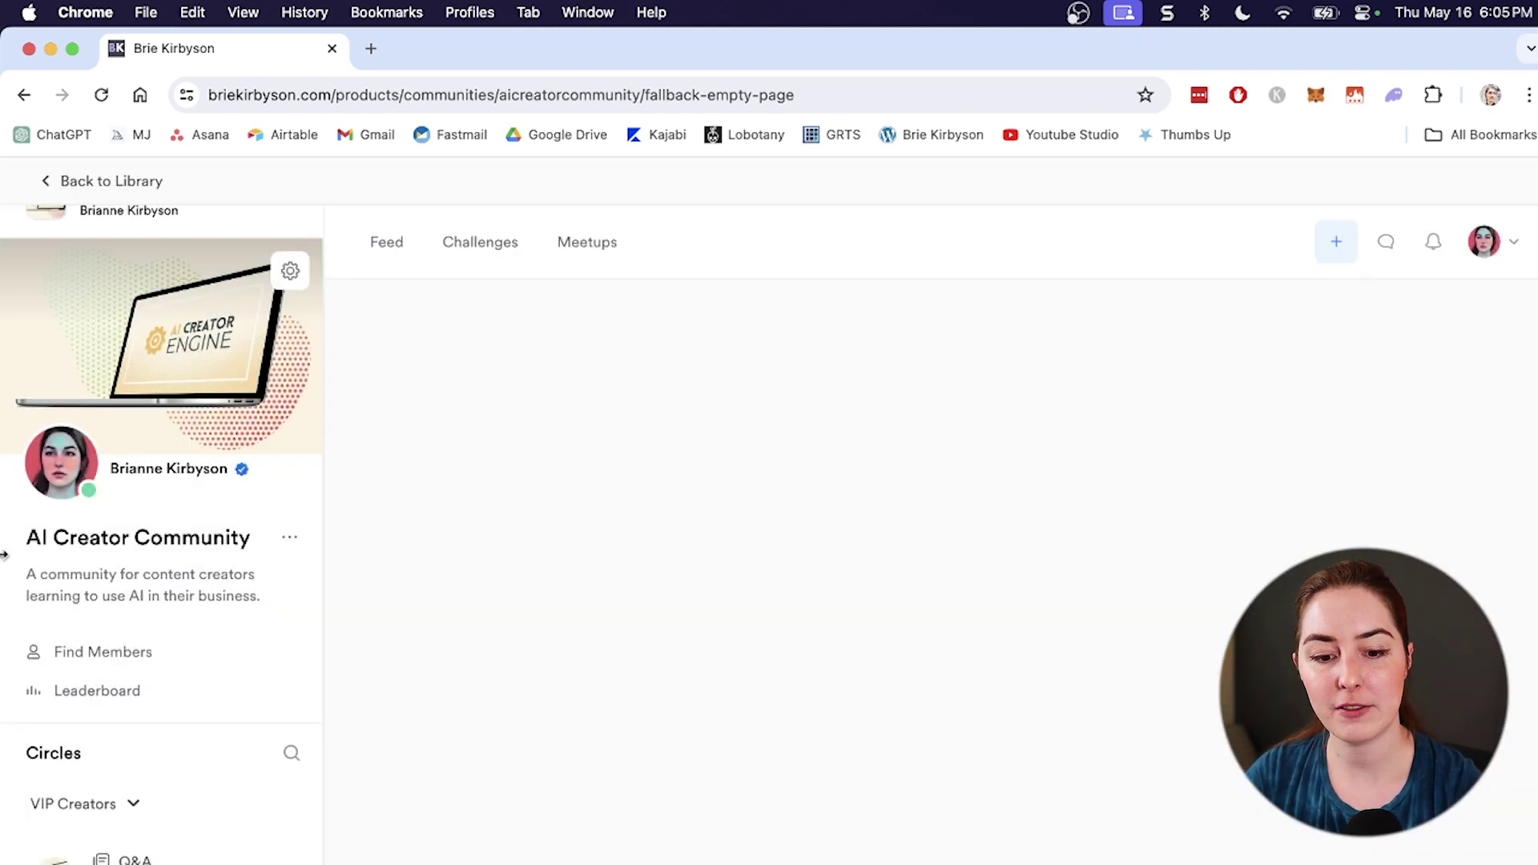
{"action": "left_click", "coordinate": [71, 690]}
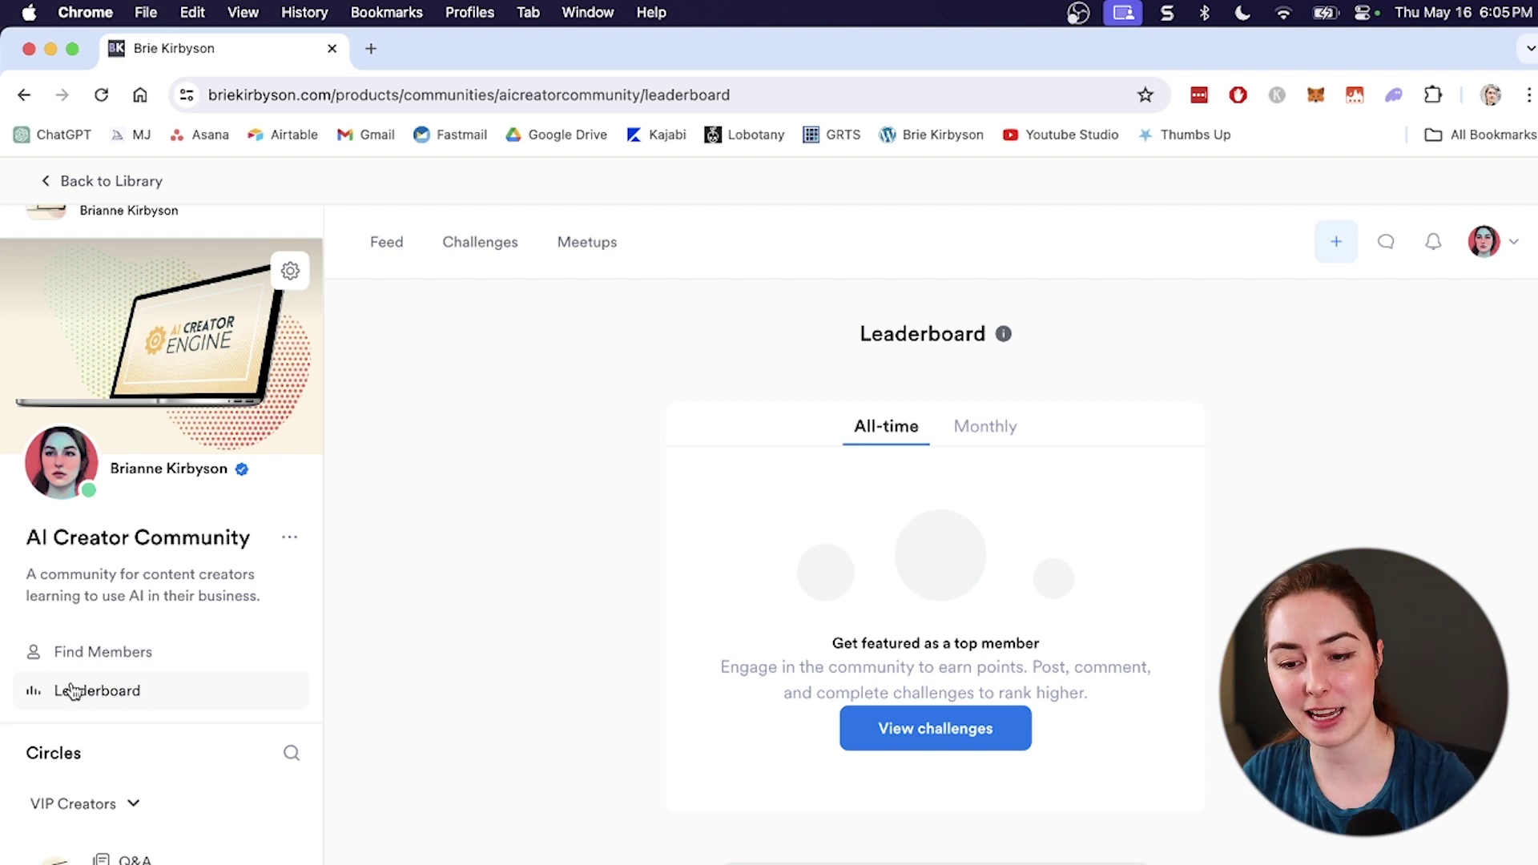
{"action": "scroll", "coordinate": [550, 561], "scroll_direction": "down", "scroll_amount": 2}
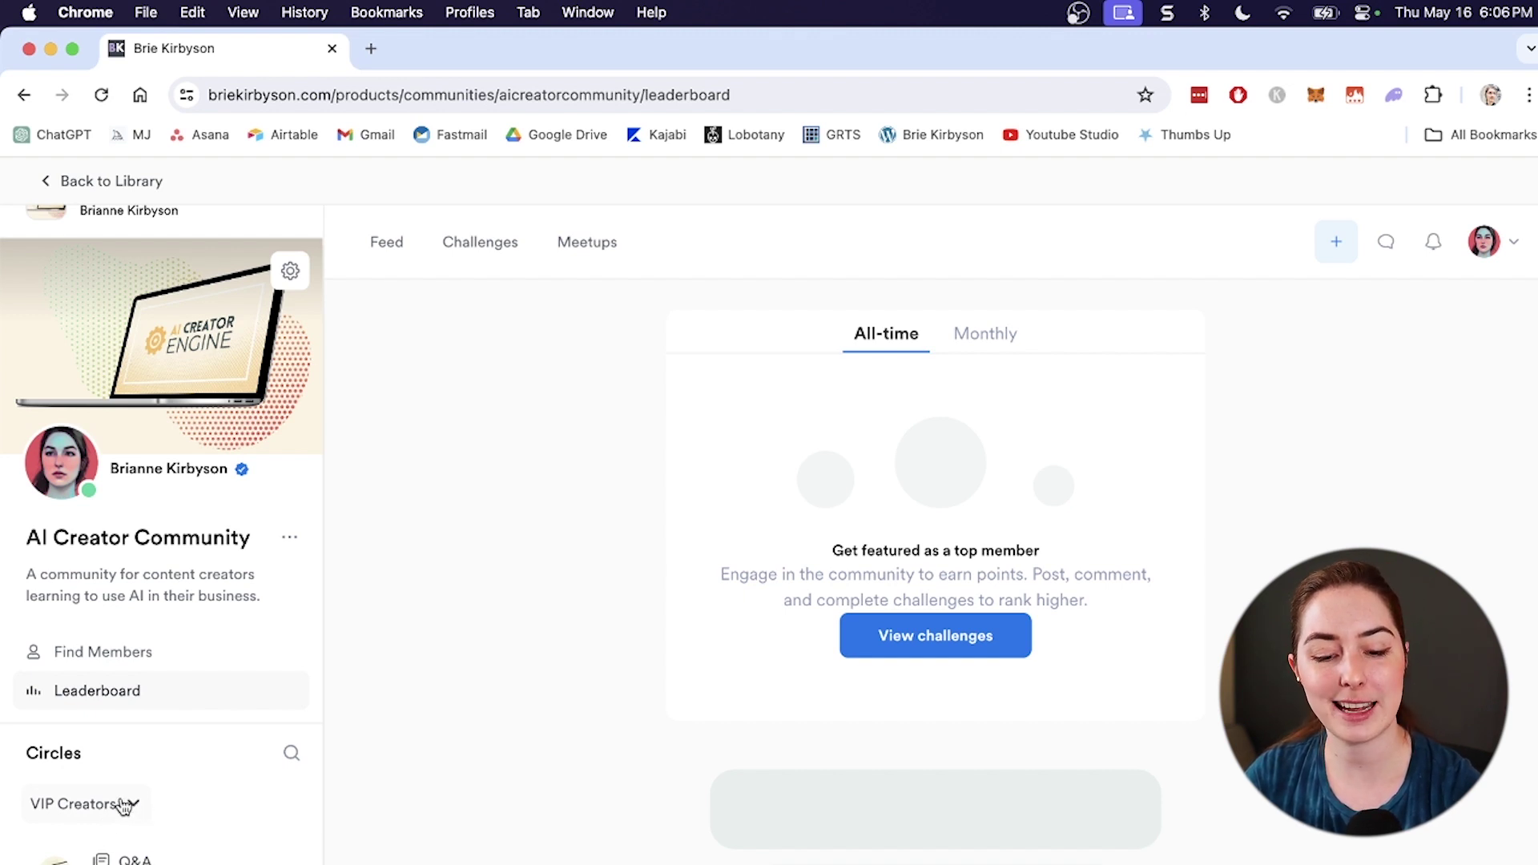
{"action": "left_click", "coordinate": [189, 860]}
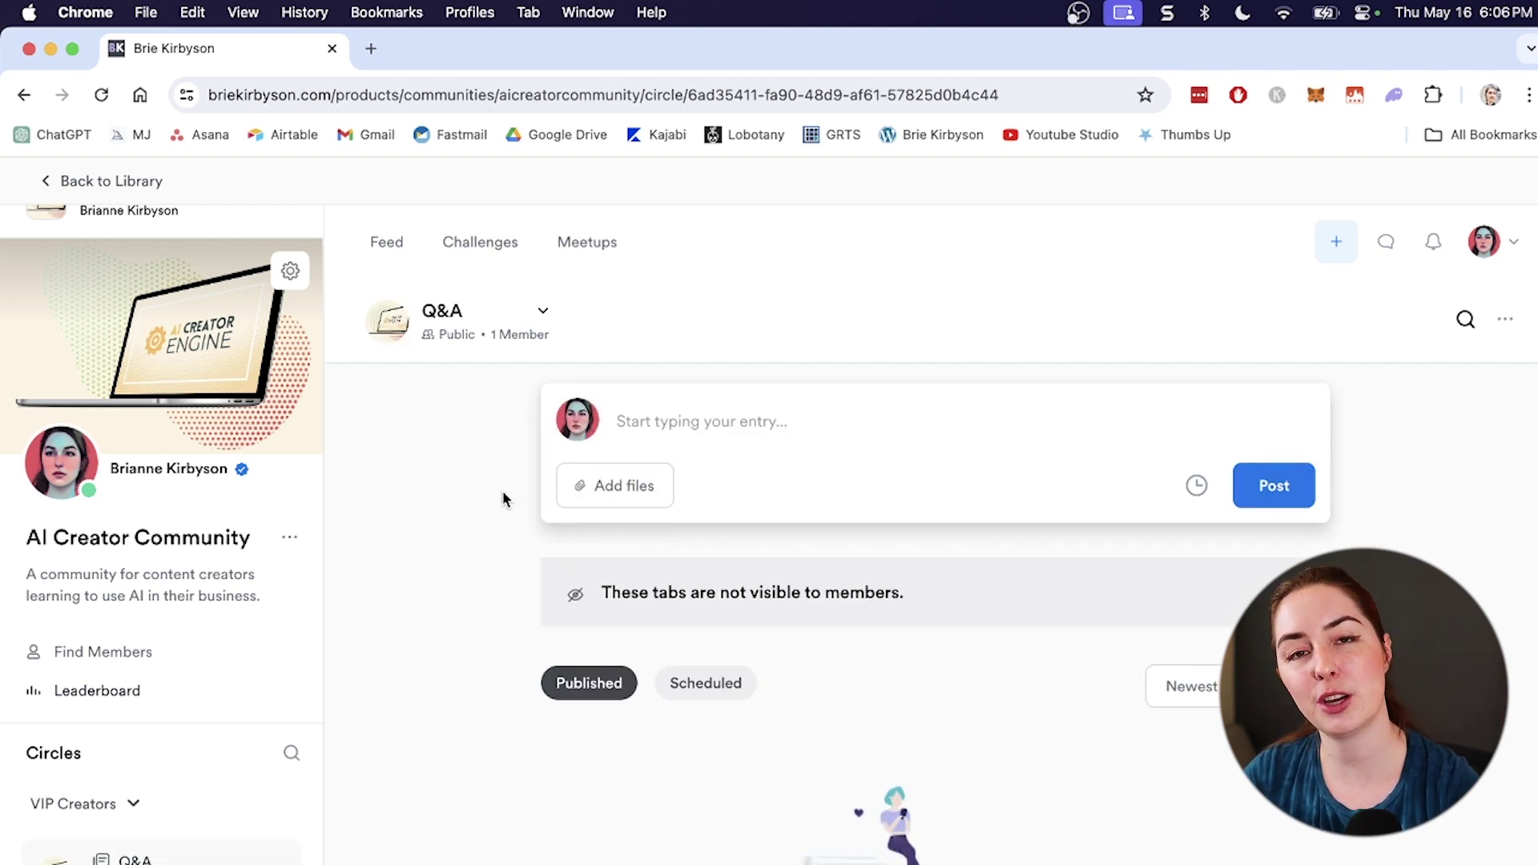
Post 'Drop your AI content creation questions here!' in the Q&A circle
{"action": "left_click", "coordinate": [755, 419]}
{"action": "type", "text": "Drop your AI content creation questions here!"}
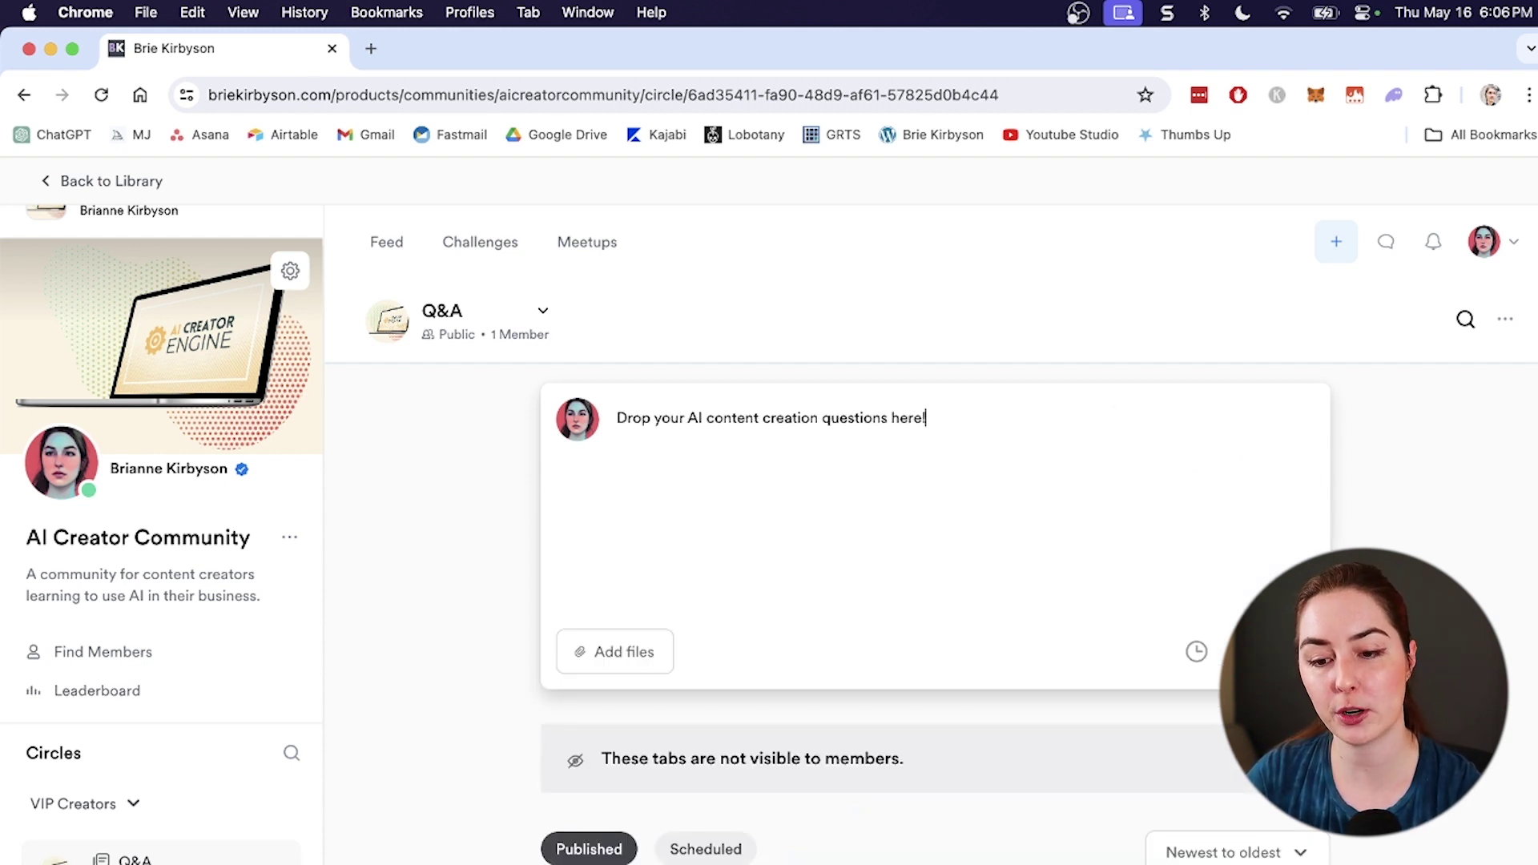
{"action": "left_click", "coordinate": [1274, 651]}
{"action": "scroll", "coordinate": [937, 827], "scroll_direction": "down", "scroll_amount": 4}
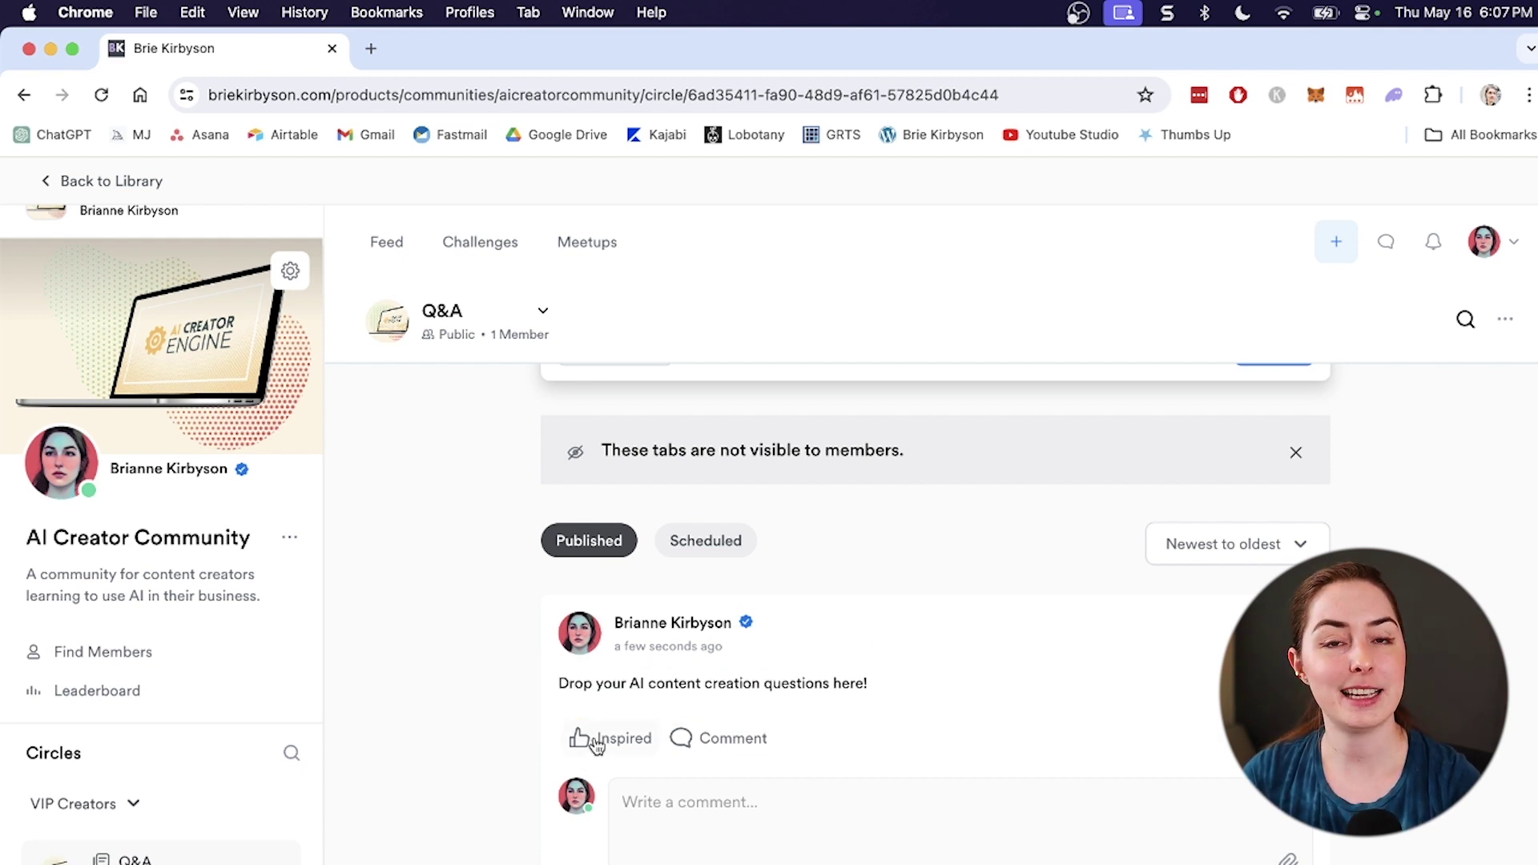
Review the community feed and scroll down to the Challenges page
{"action": "mouse_move", "coordinate": [596, 745]}
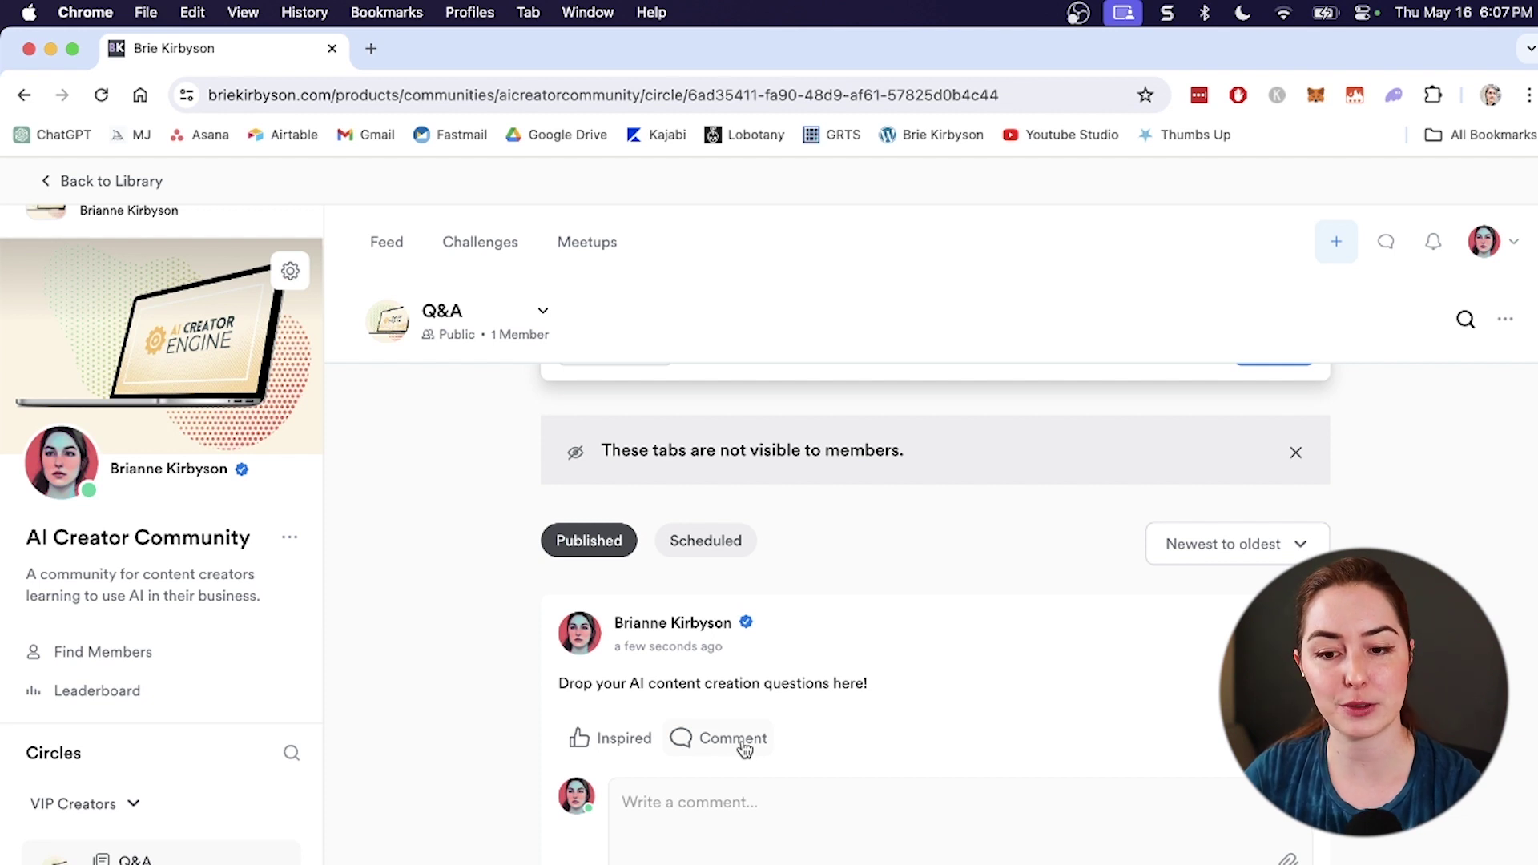
{"action": "left_click", "coordinate": [563, 368]}
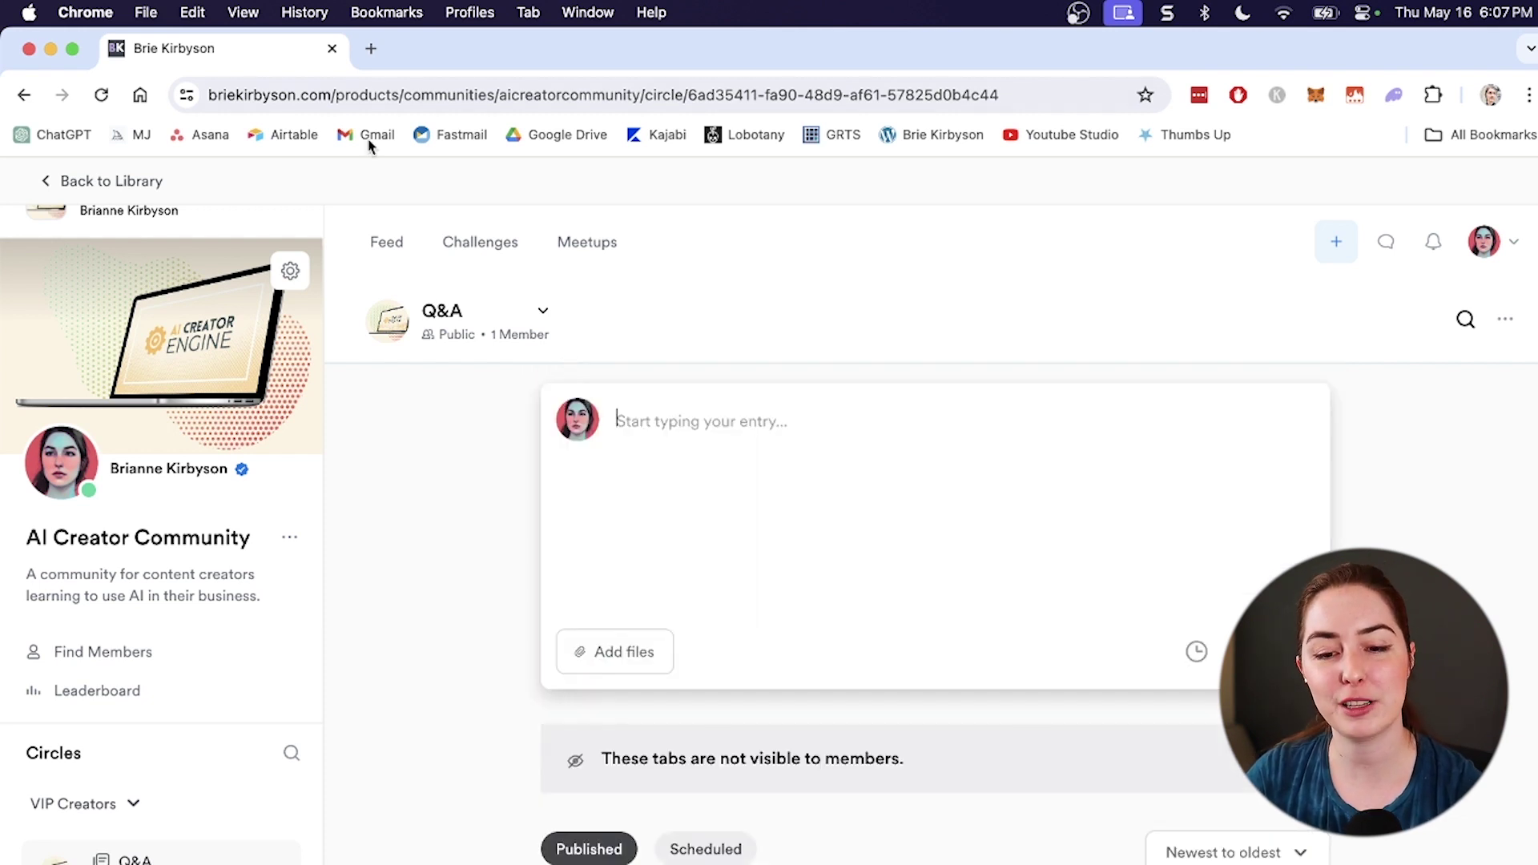
{"action": "left_click", "coordinate": [400, 244]}
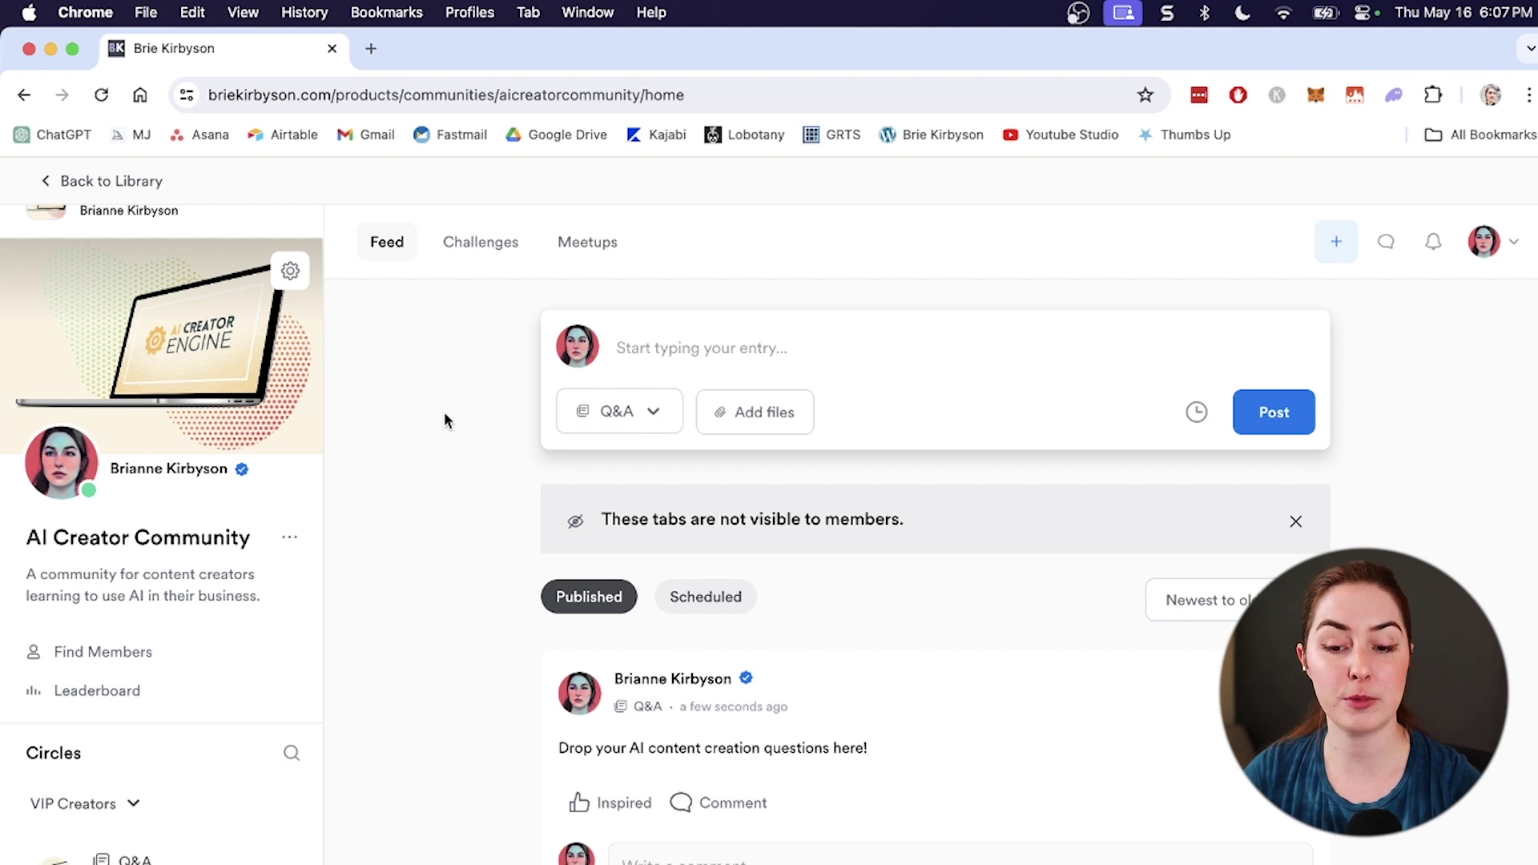
{"action": "scroll", "coordinate": [421, 408], "scroll_direction": "down", "scroll_amount": 2}
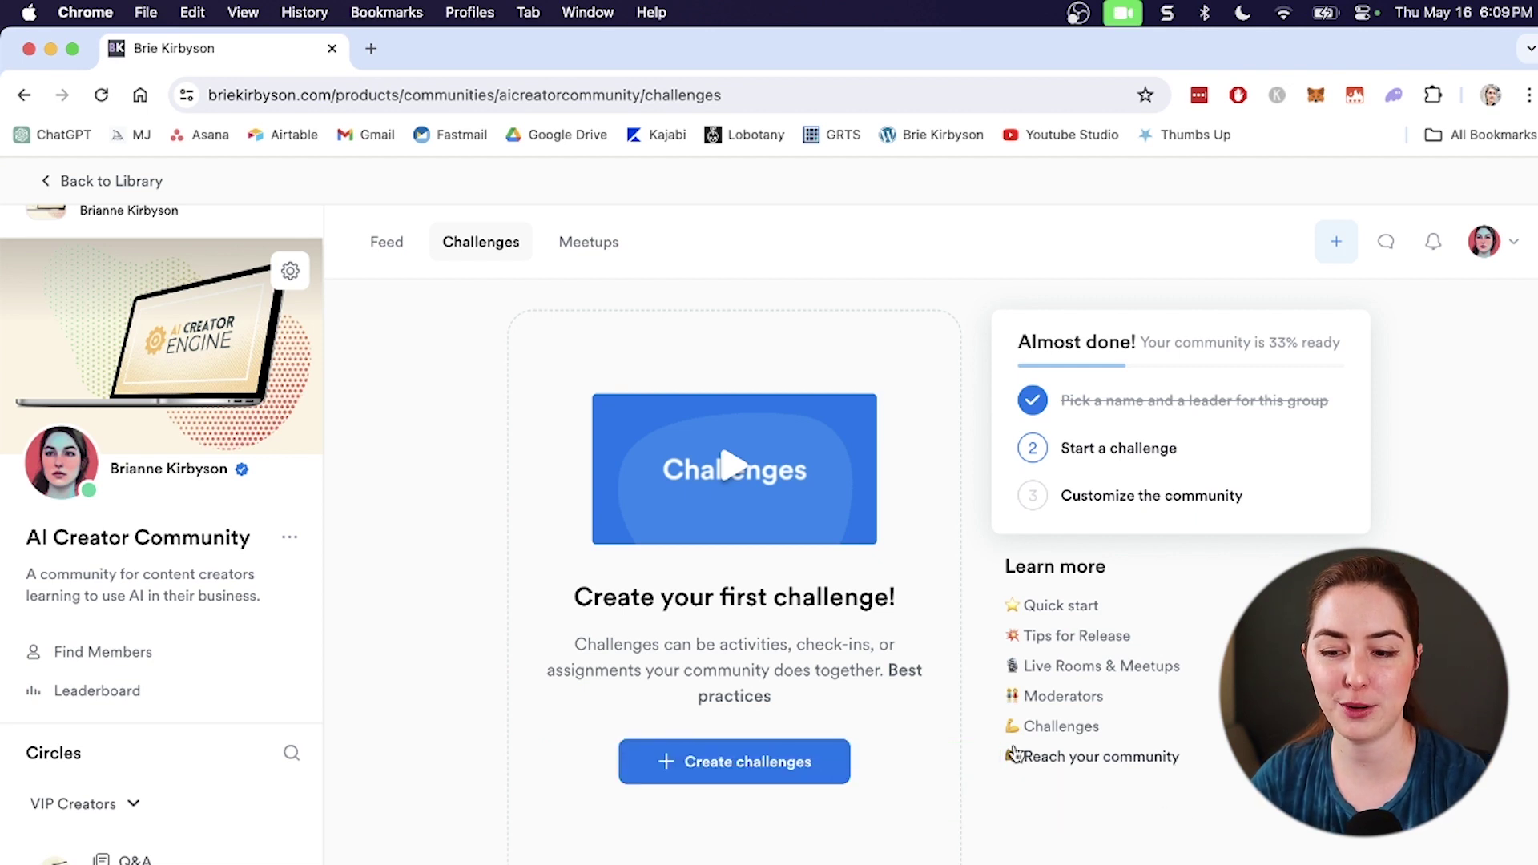
Create a one-time challenge starting today with 14 days to complete, keeping default settings
{"action": "left_click", "coordinate": [757, 776]}
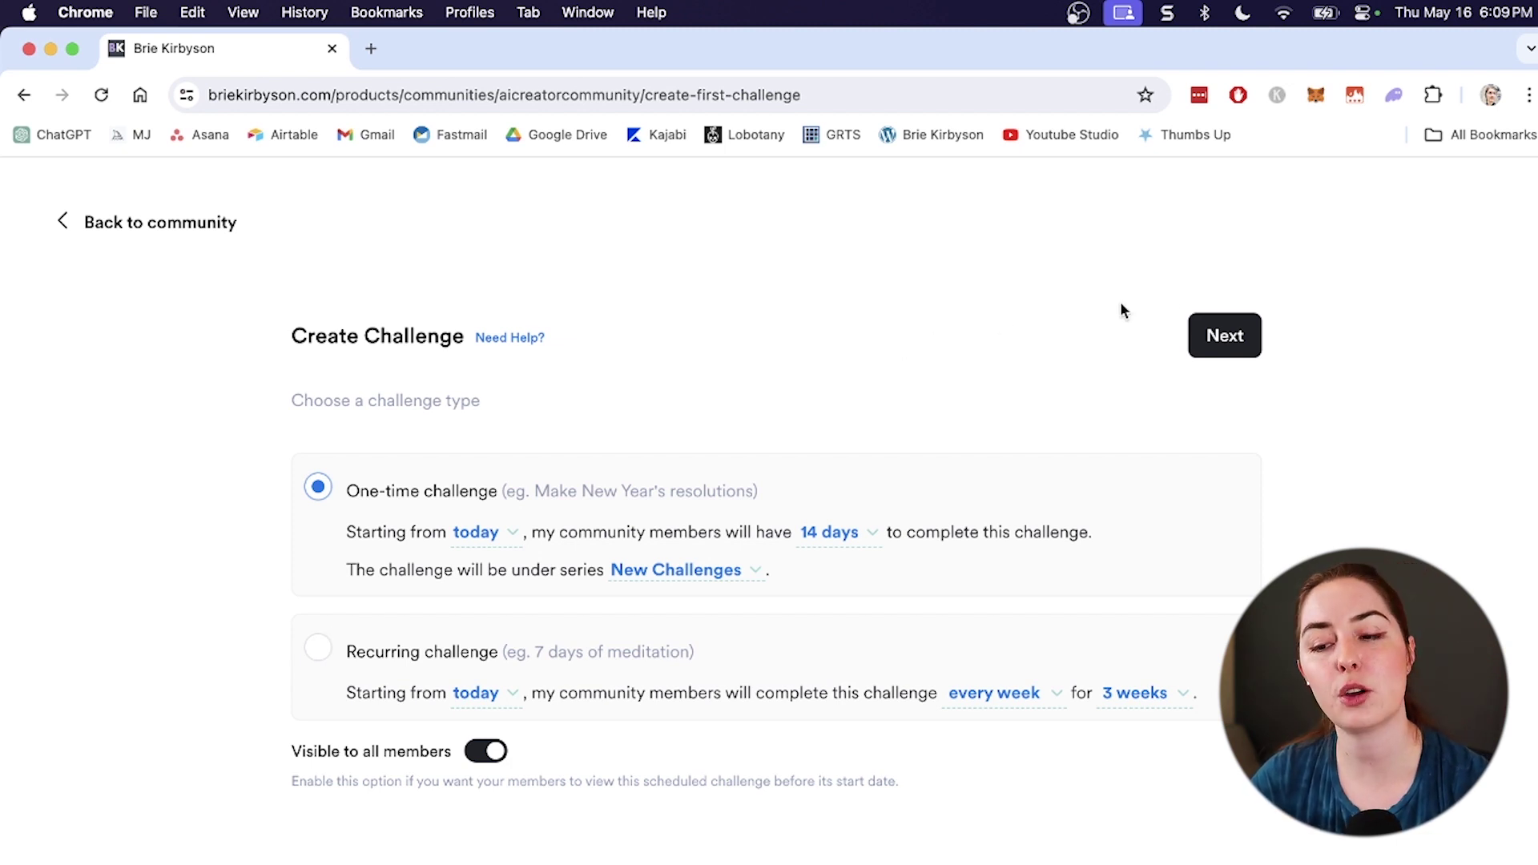
{"action": "left_click", "coordinate": [1206, 332]}
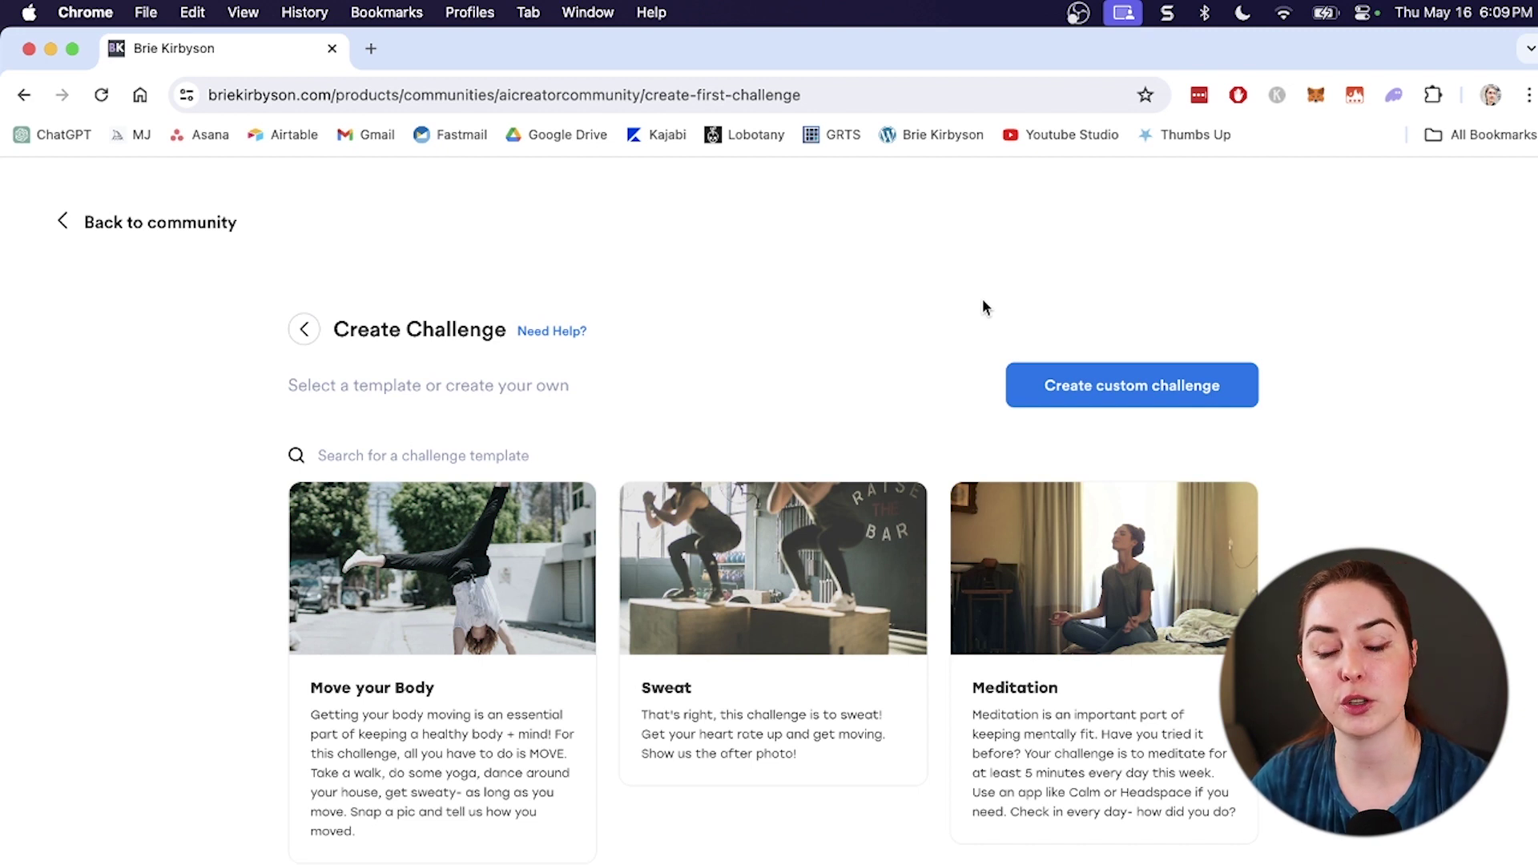
Pick the Goal Setting template to prefill the challenge title and description
{"action": "scroll", "coordinate": [982, 305], "scroll_direction": "down", "scroll_amount": 10}
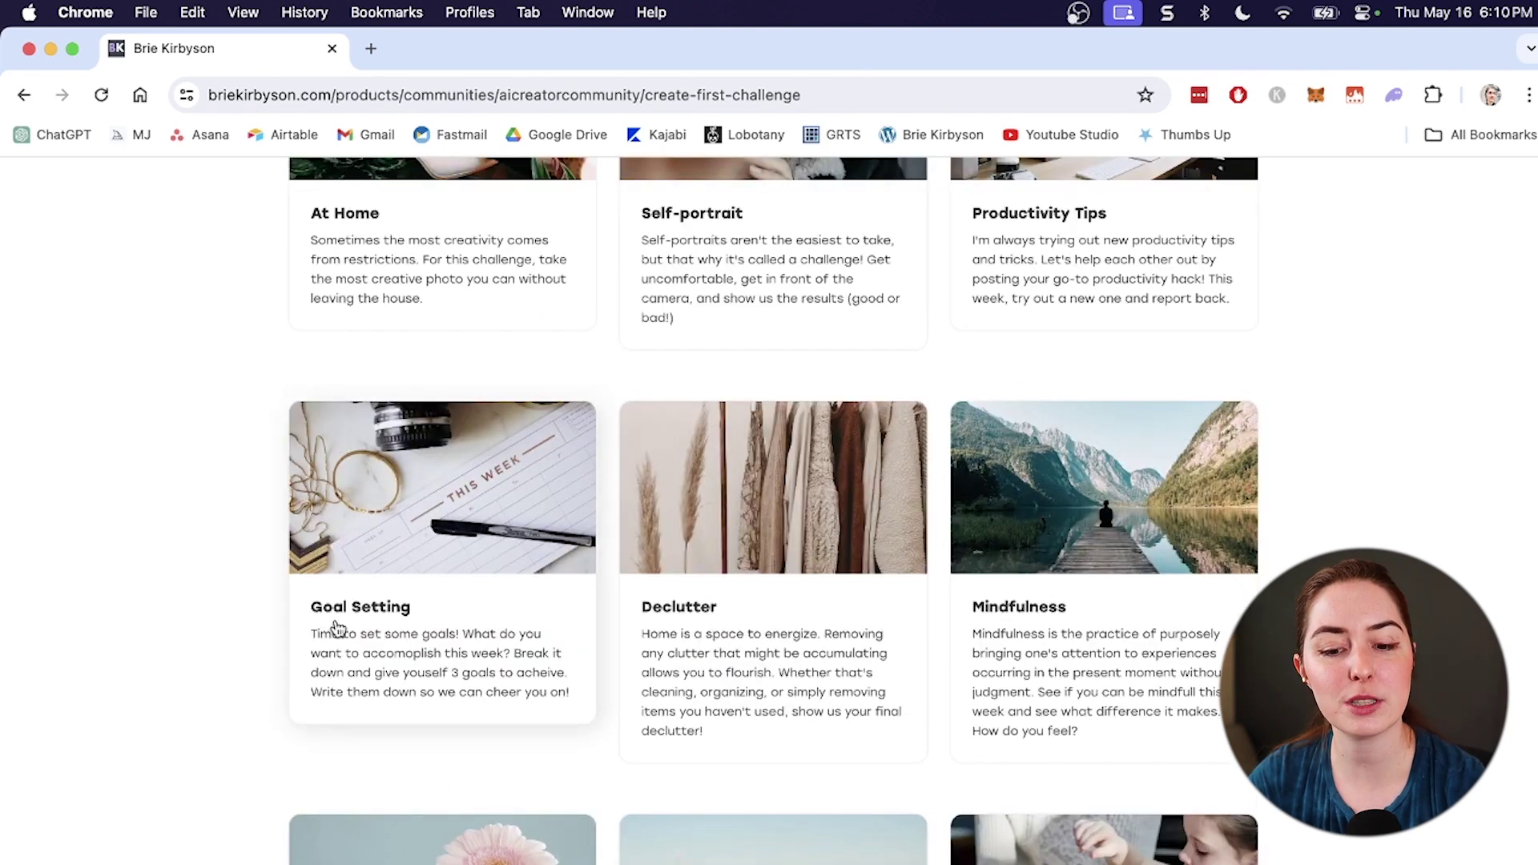
{"action": "left_click", "coordinate": [479, 535]}
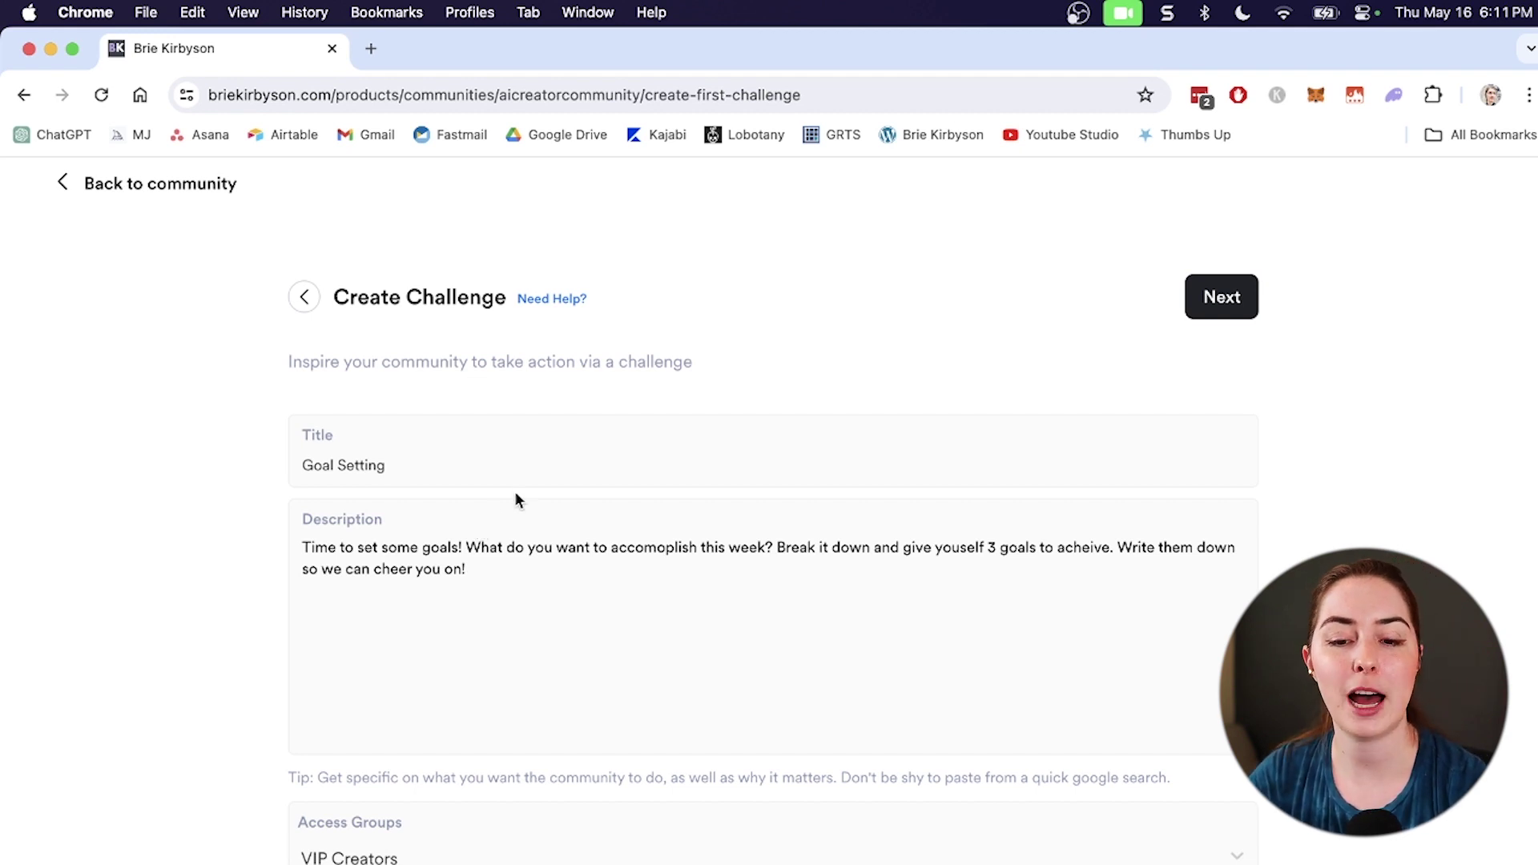
Review the prefilled Goal Setting title and description
{"action": "left_click_drag", "start_coordinate": [385, 466], "coordinate": [302, 466]}
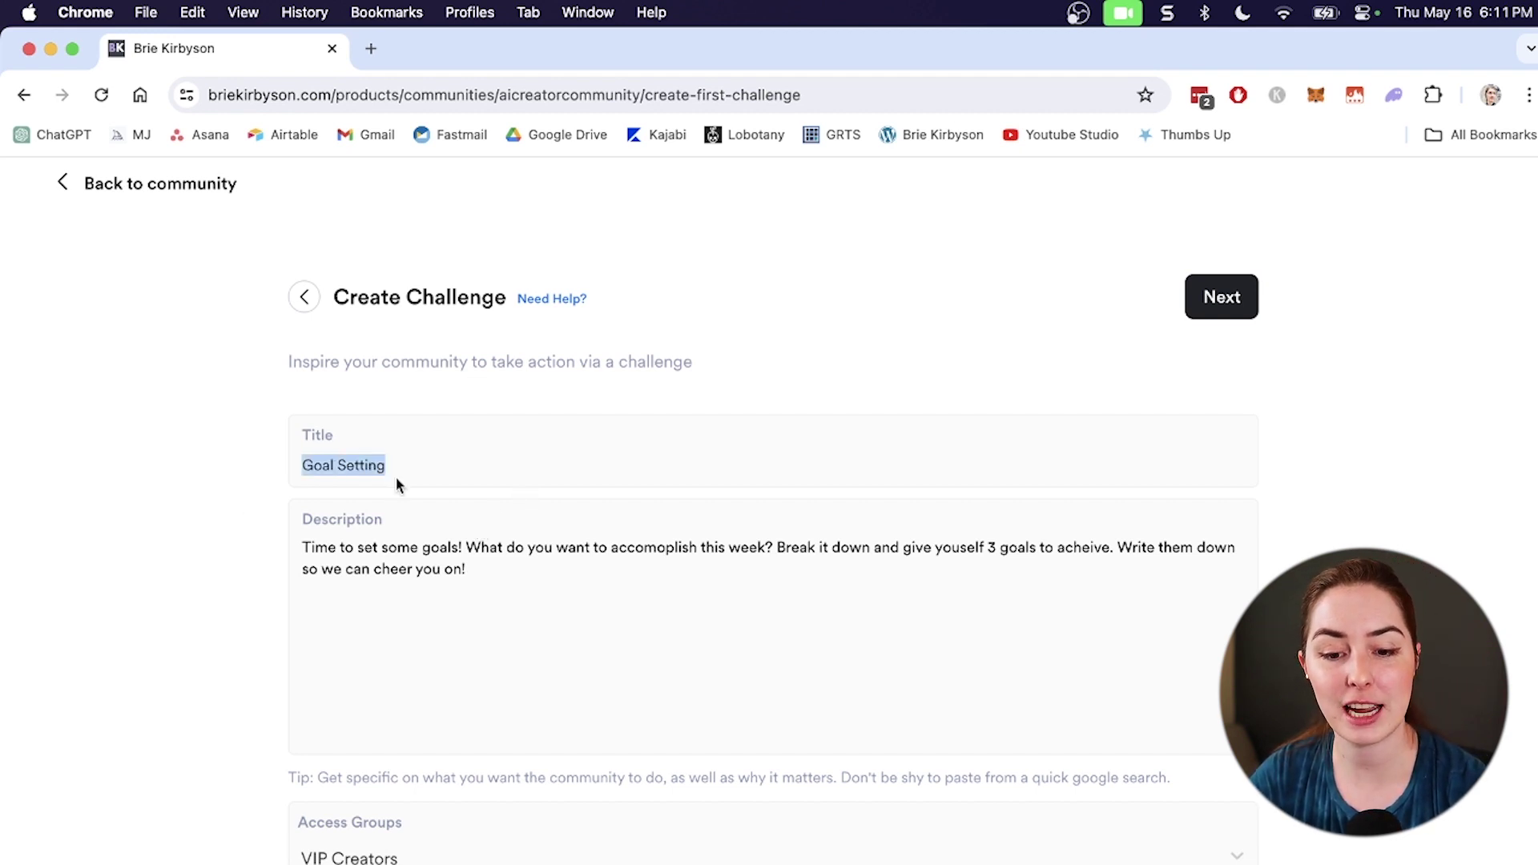
{"action": "left_click", "coordinate": [516, 590]}
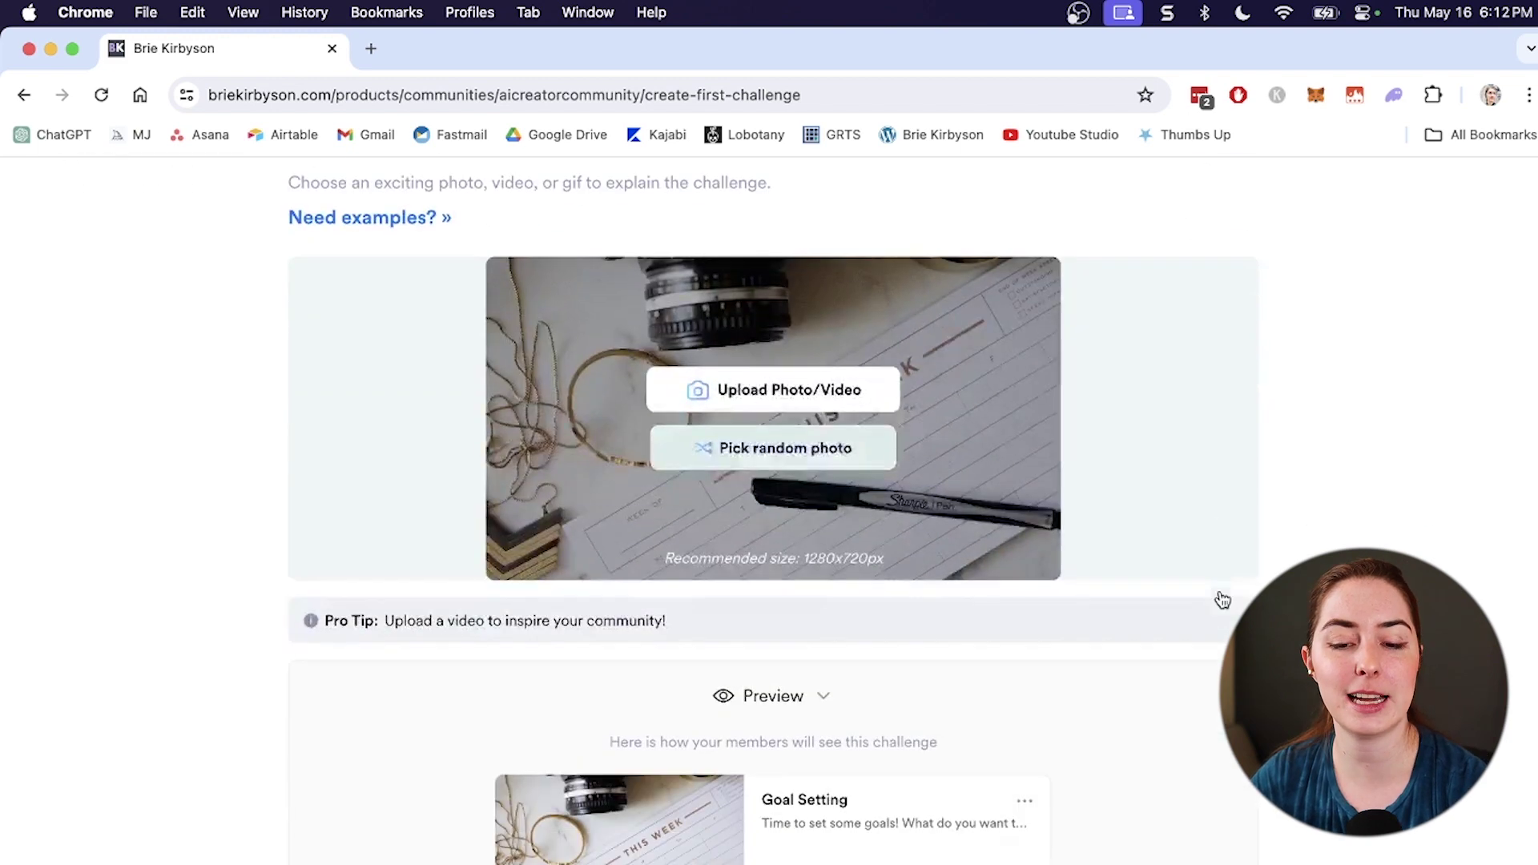
{"action": "scroll", "coordinate": [1219, 598], "scroll_direction": "down", "scroll_amount": 2}
{"action": "scroll", "coordinate": [1219, 598], "scroll_direction": "up", "scroll_amount": 5}
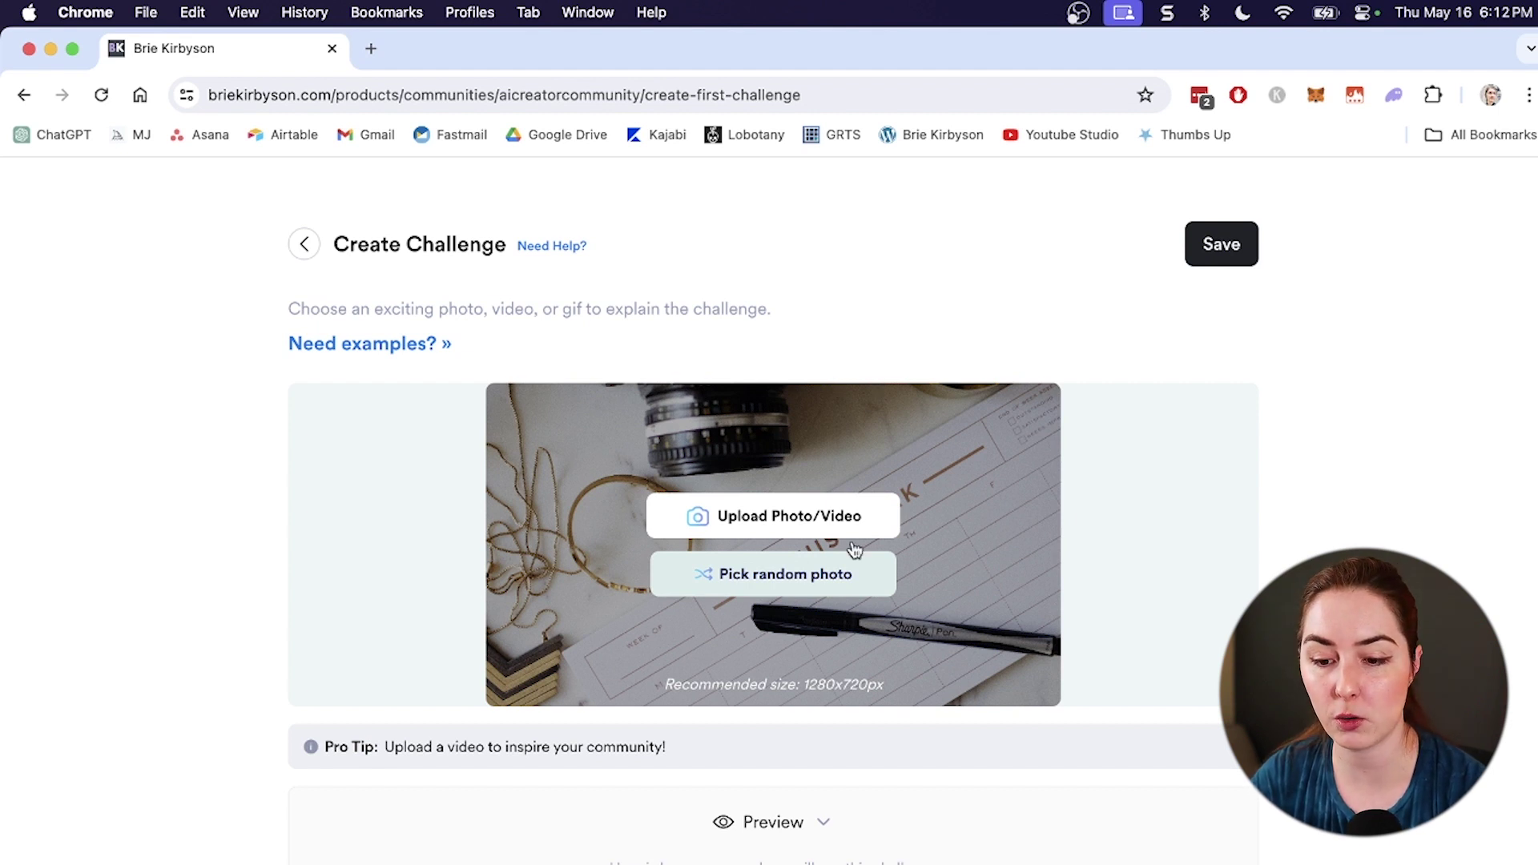
Pick a random cover photo twice, then save the Goal Setting challenge
{"action": "left_click", "coordinate": [814, 585]}
{"action": "scroll", "coordinate": [1034, 489], "scroll_direction": "down", "scroll_amount": 2}
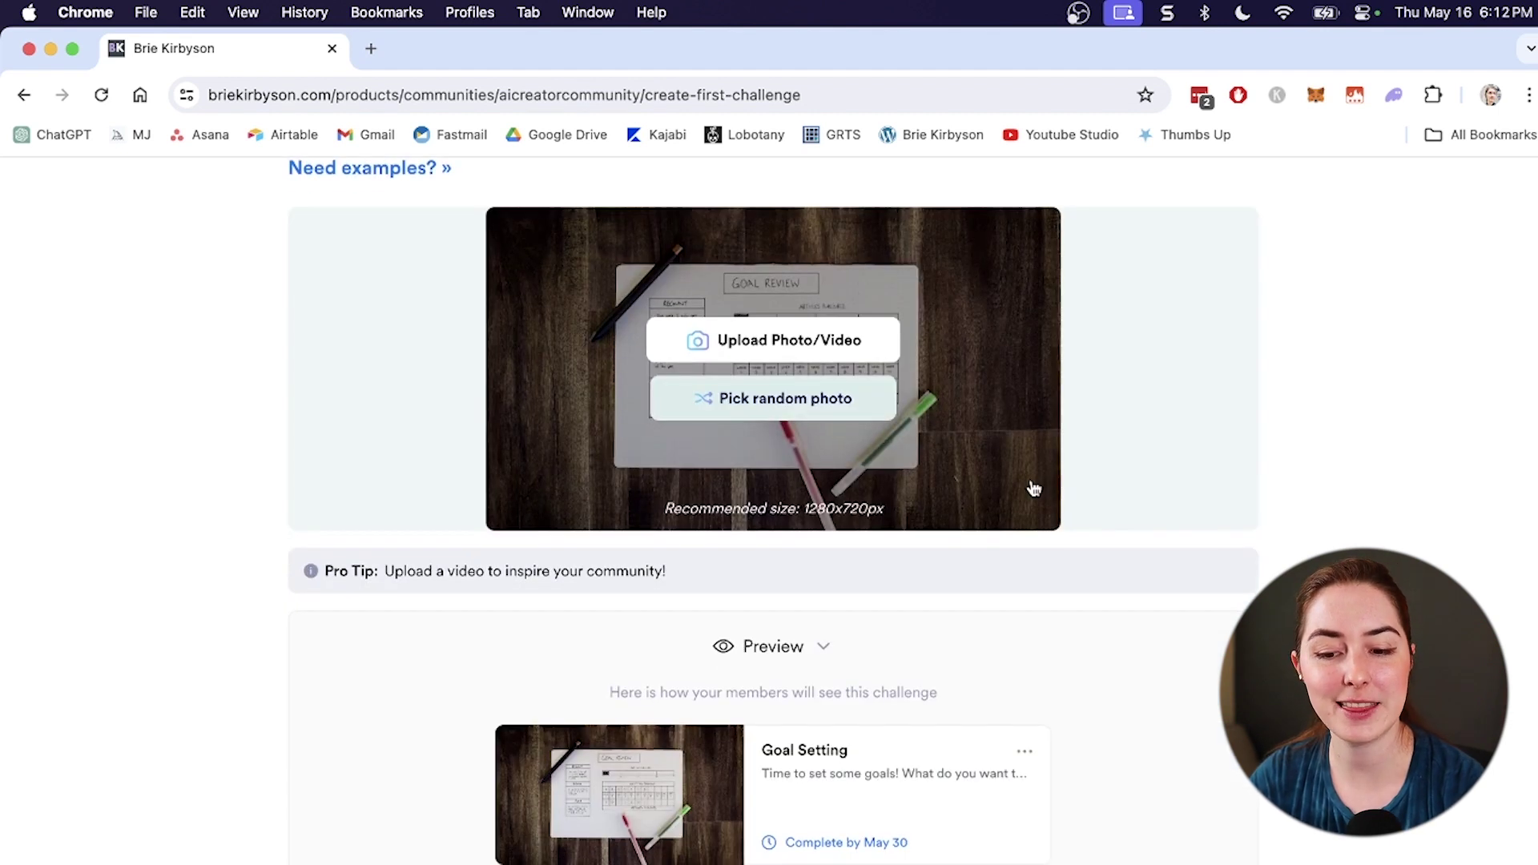
{"action": "scroll", "coordinate": [816, 657], "scroll_direction": "up", "scroll_amount": 3}
{"action": "left_click", "coordinate": [821, 629]}
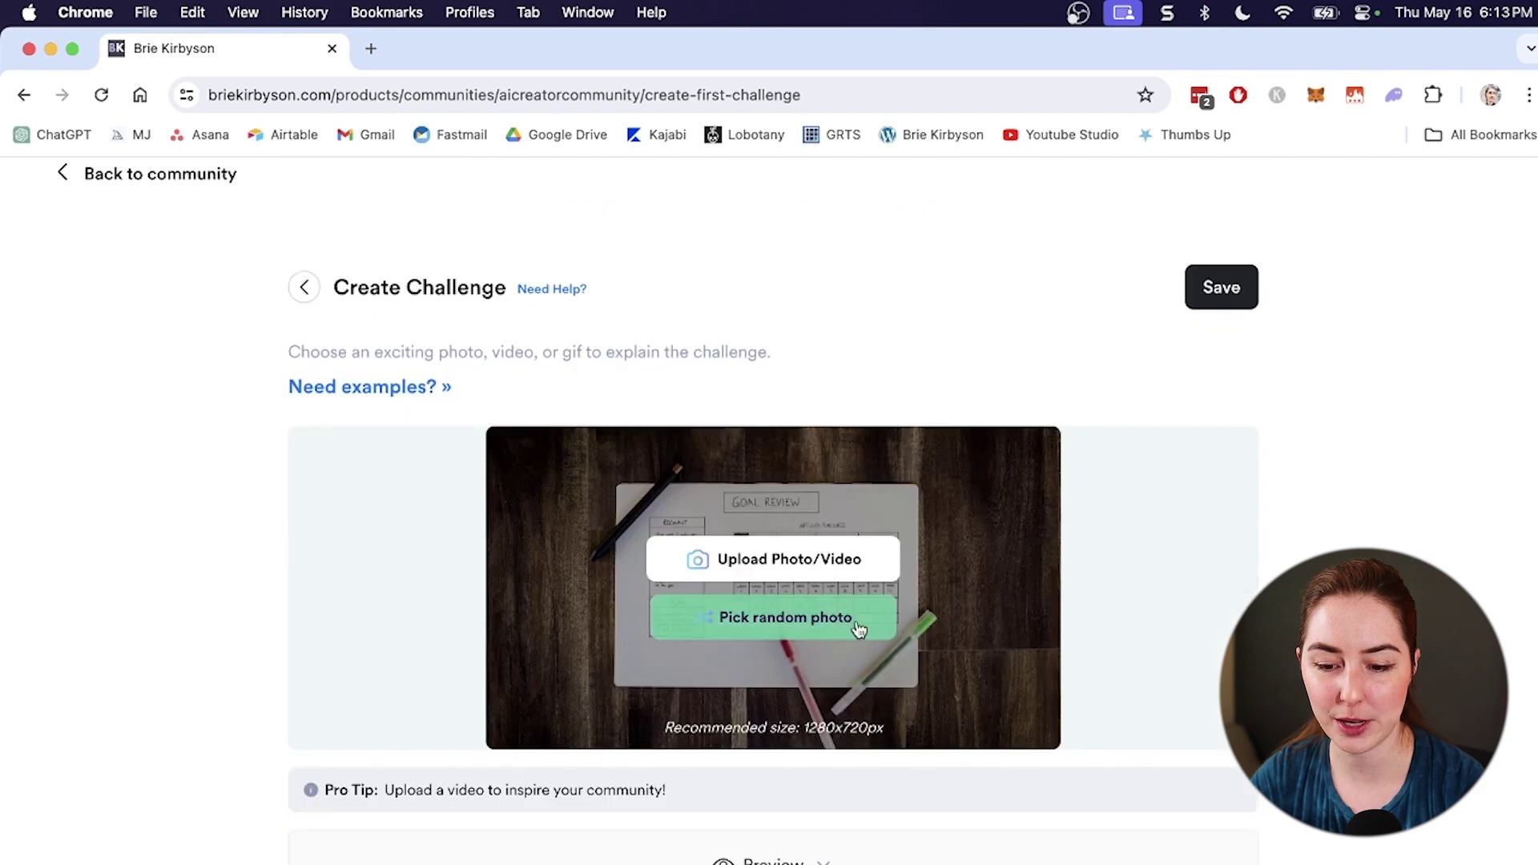
{"action": "scroll", "coordinate": [838, 665], "scroll_direction": "down", "scroll_amount": 3}
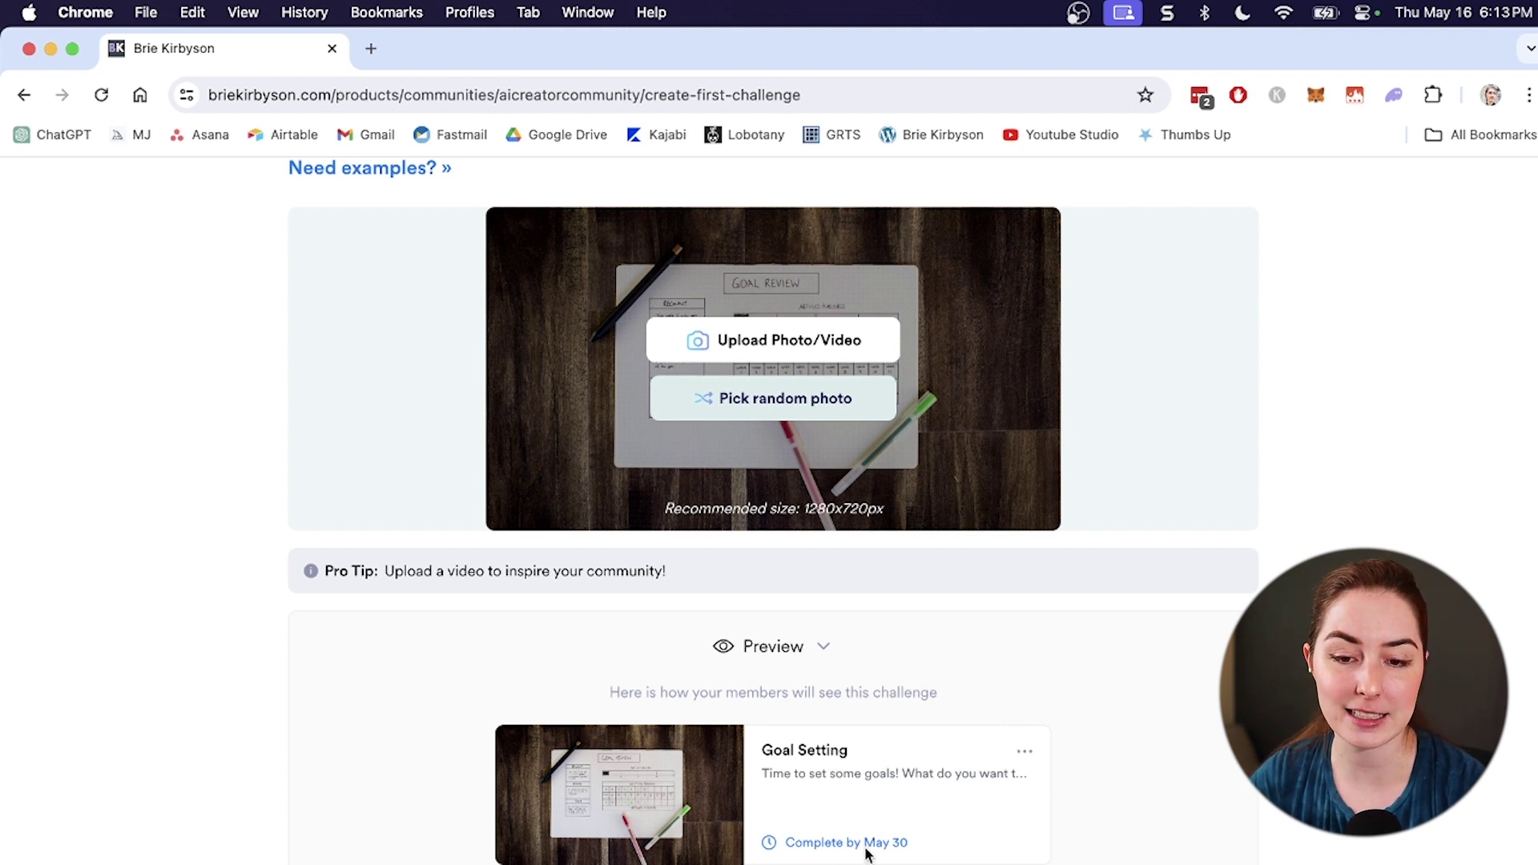
{"action": "scroll", "coordinate": [1042, 593], "scroll_direction": "up", "scroll_amount": 4}
{"action": "left_click", "coordinate": [1221, 336]}
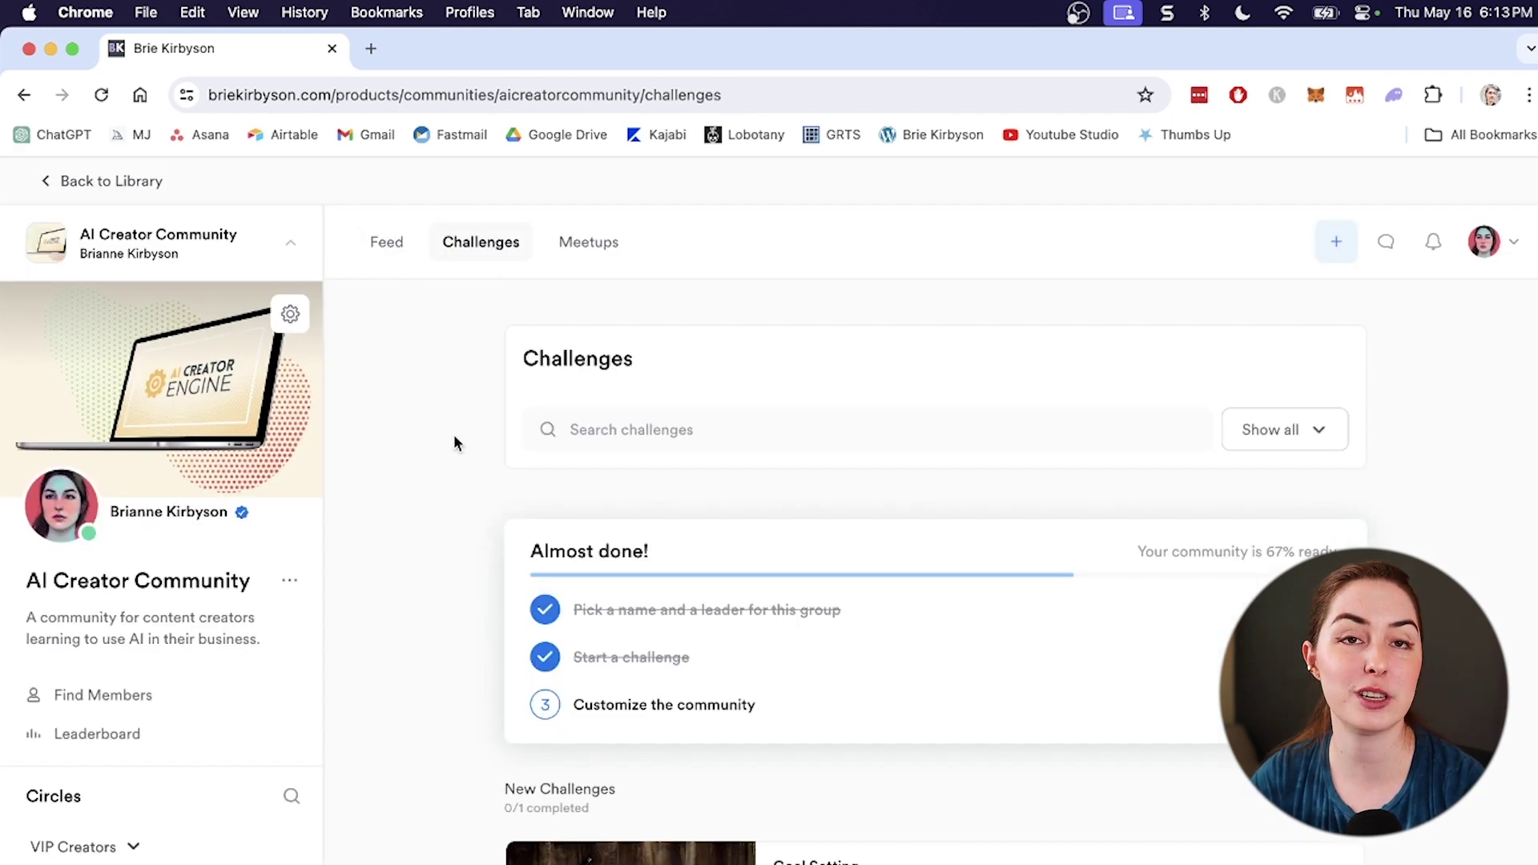
Join the Goal Setting challenge and complete it by posting 'My goal is X'
{"action": "scroll", "coordinate": [468, 449], "scroll_direction": "down", "scroll_amount": 3}
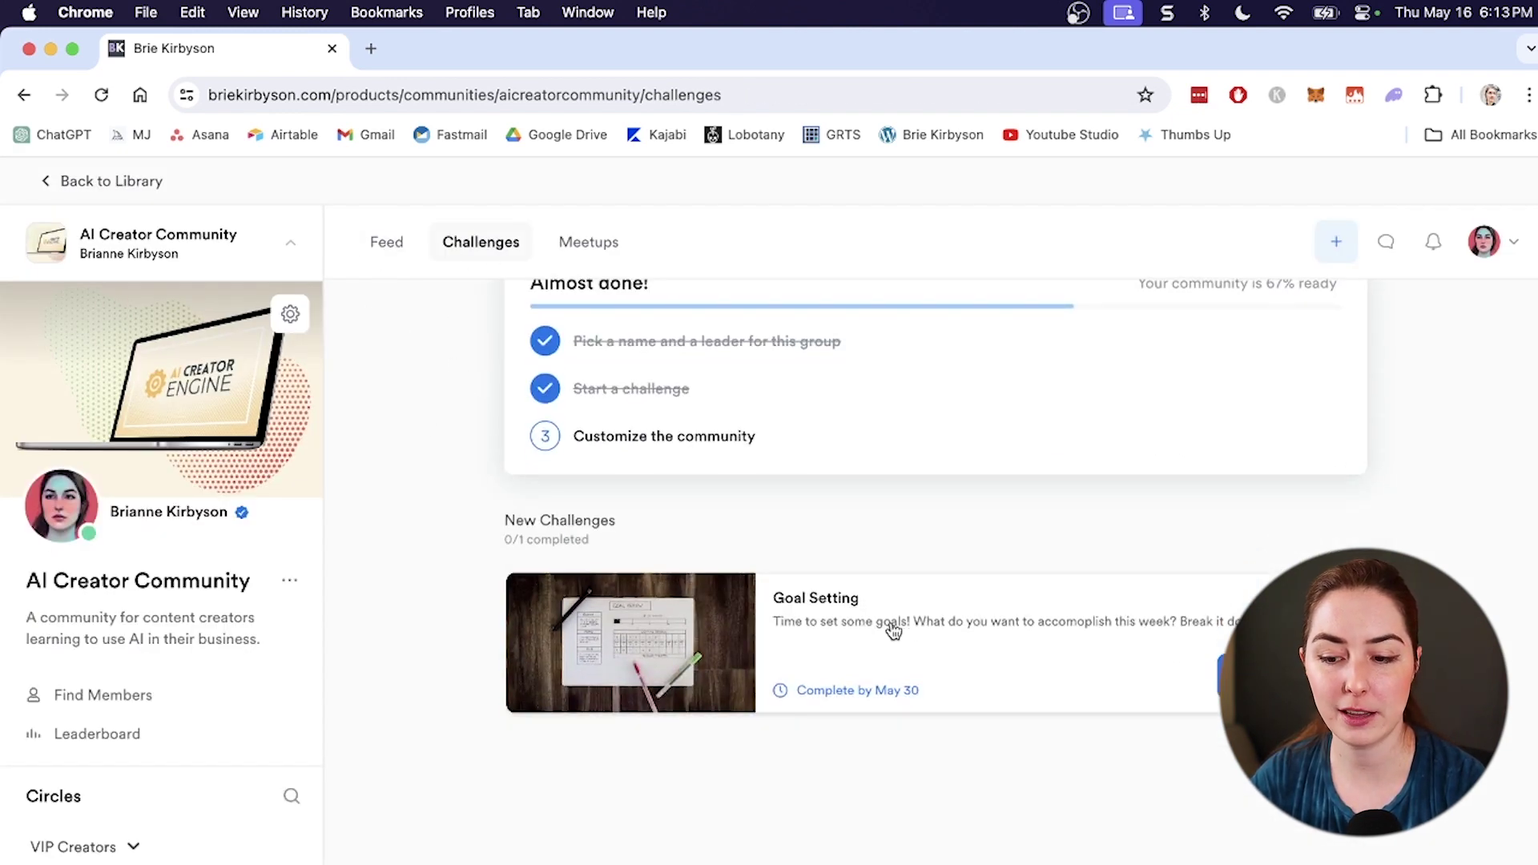
{"action": "left_click", "coordinate": [986, 606]}
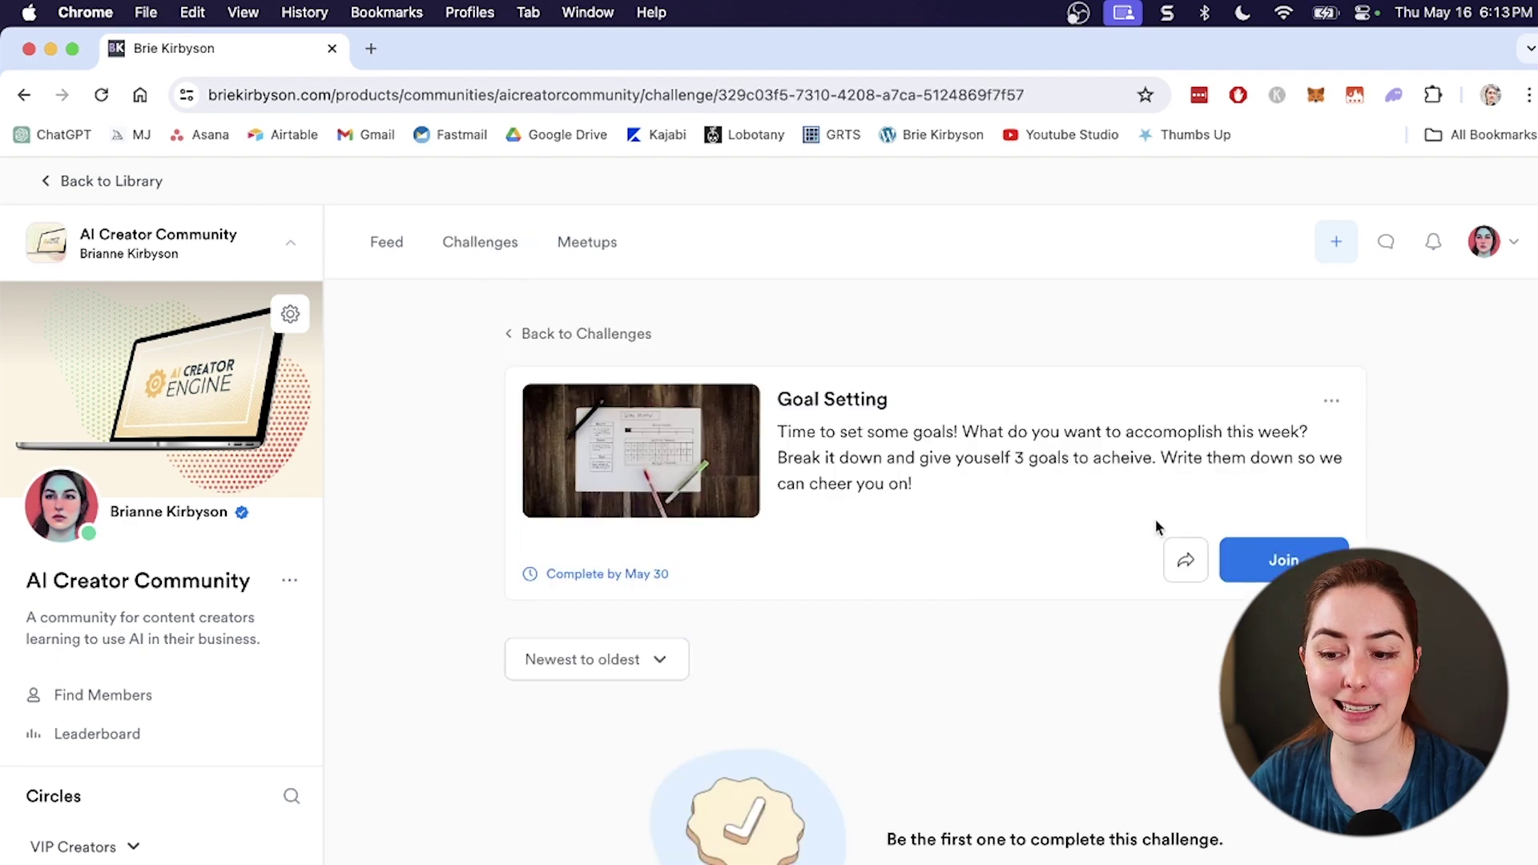
{"action": "left_click", "coordinate": [1326, 559]}
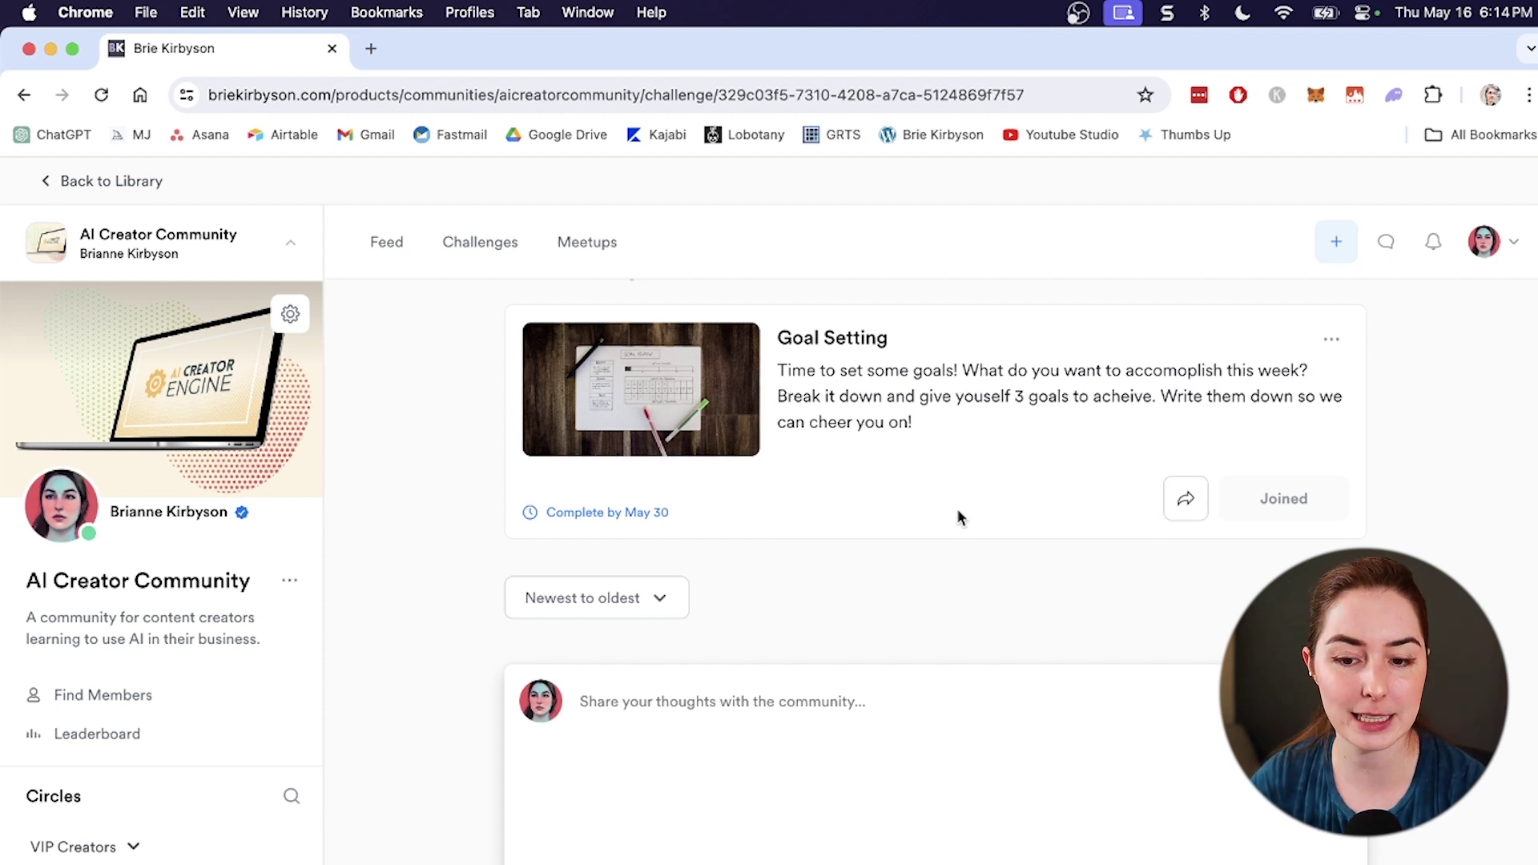
{"action": "scroll", "coordinate": [960, 517], "scroll_direction": "down", "scroll_amount": 1}
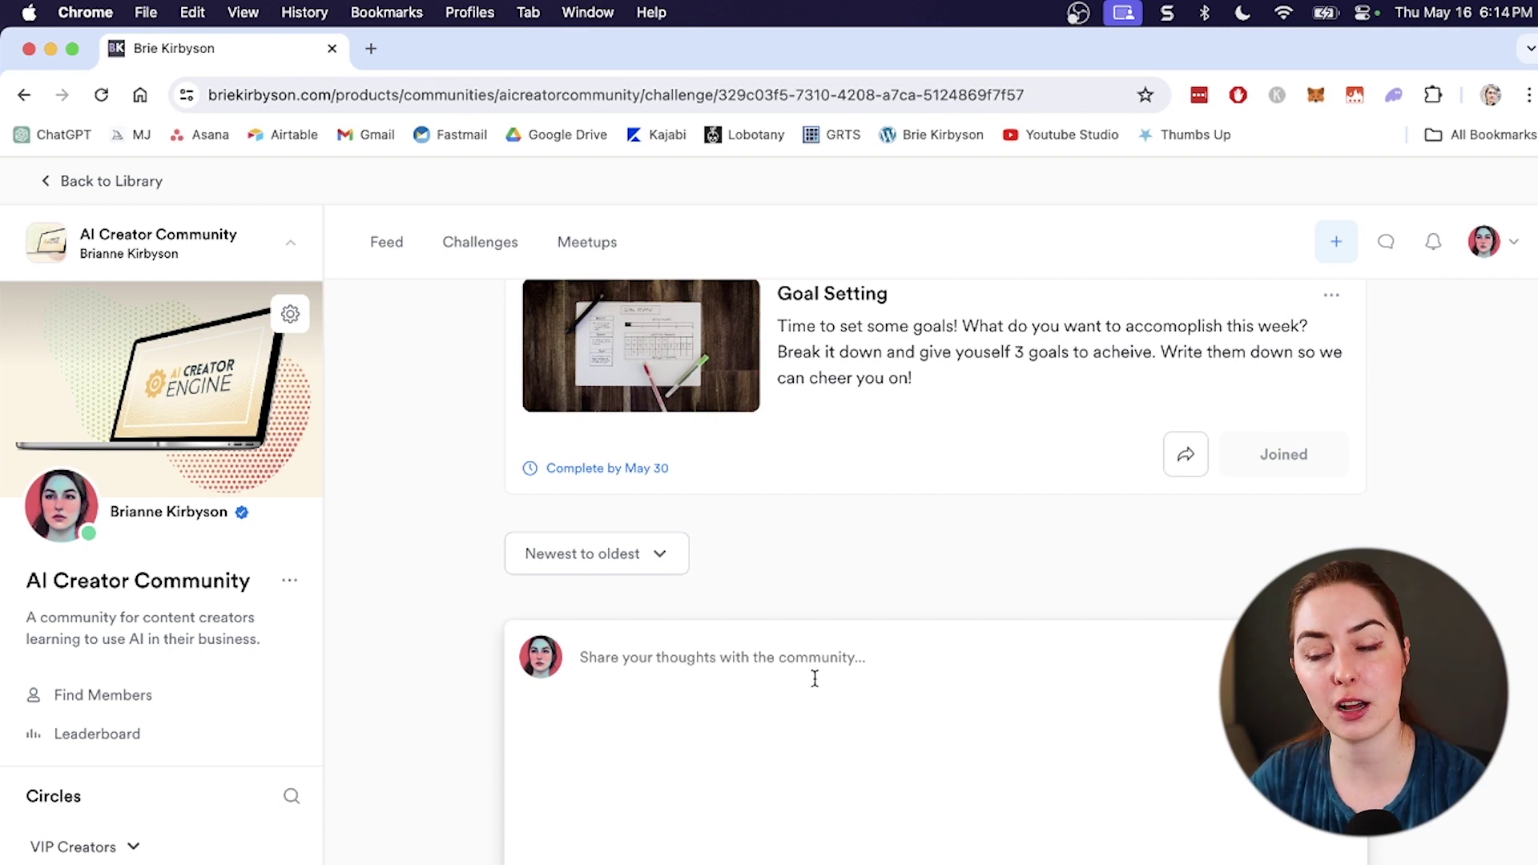
{"action": "scroll", "coordinate": [815, 678], "scroll_direction": "down", "scroll_amount": 3}
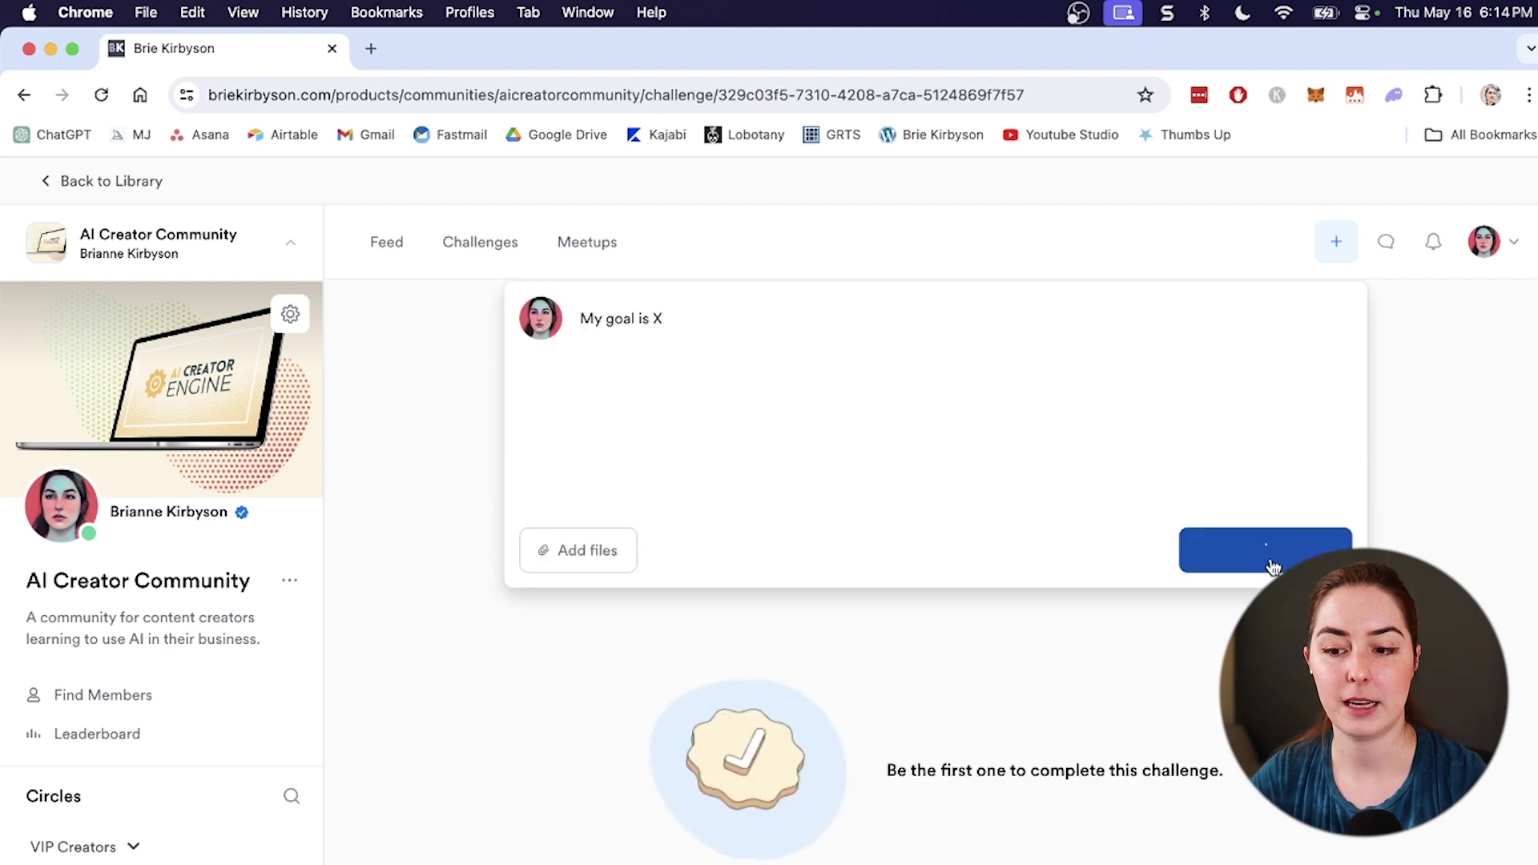
{"action": "left_click", "coordinate": [1270, 552]}
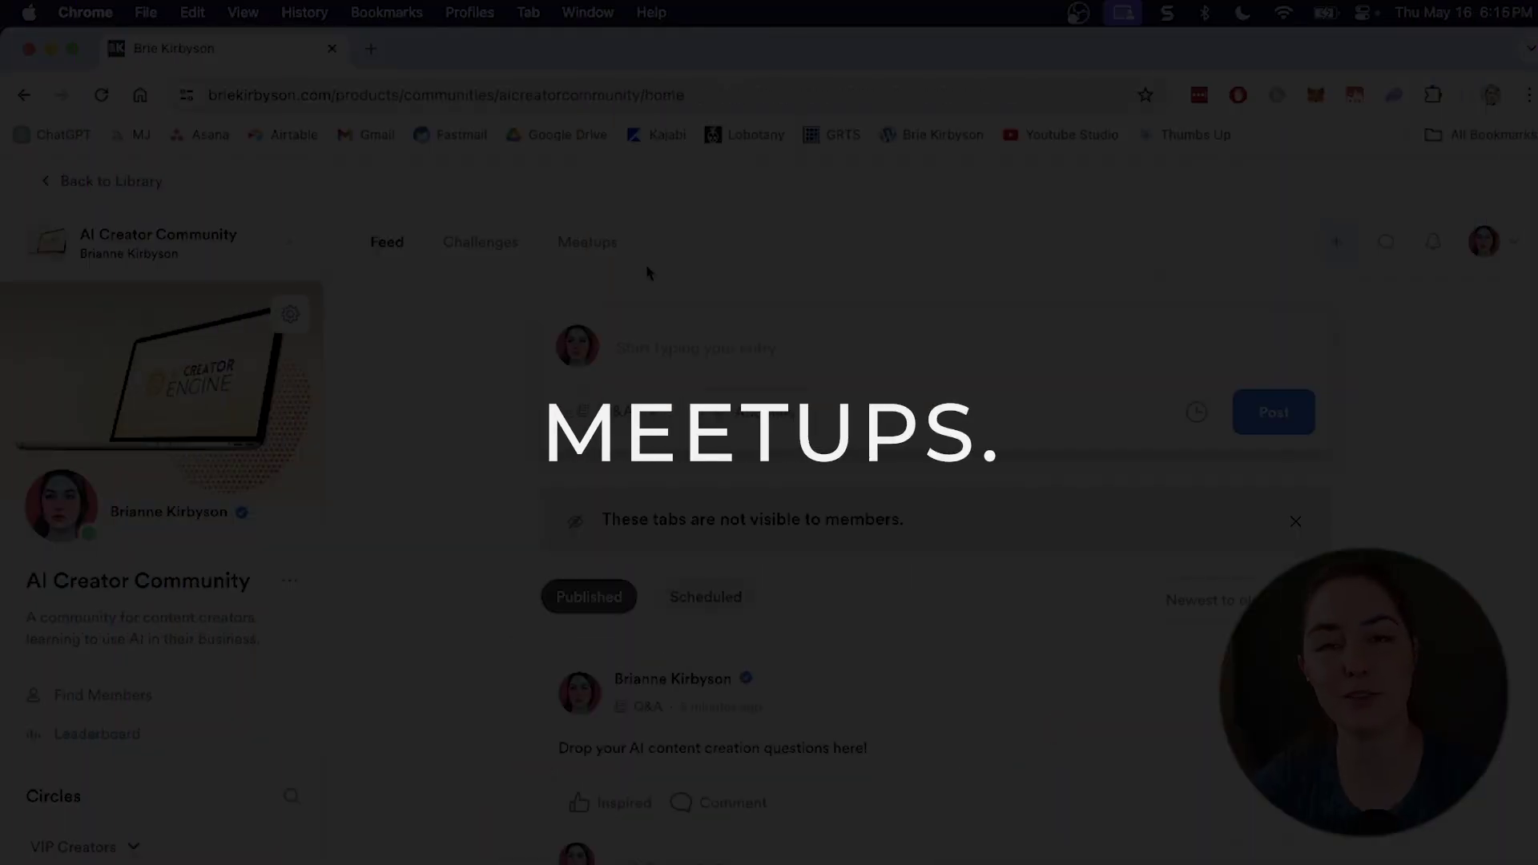
Go to the community's Meetups page and open the always-on Live room session
{"action": "left_click", "coordinate": [603, 250]}
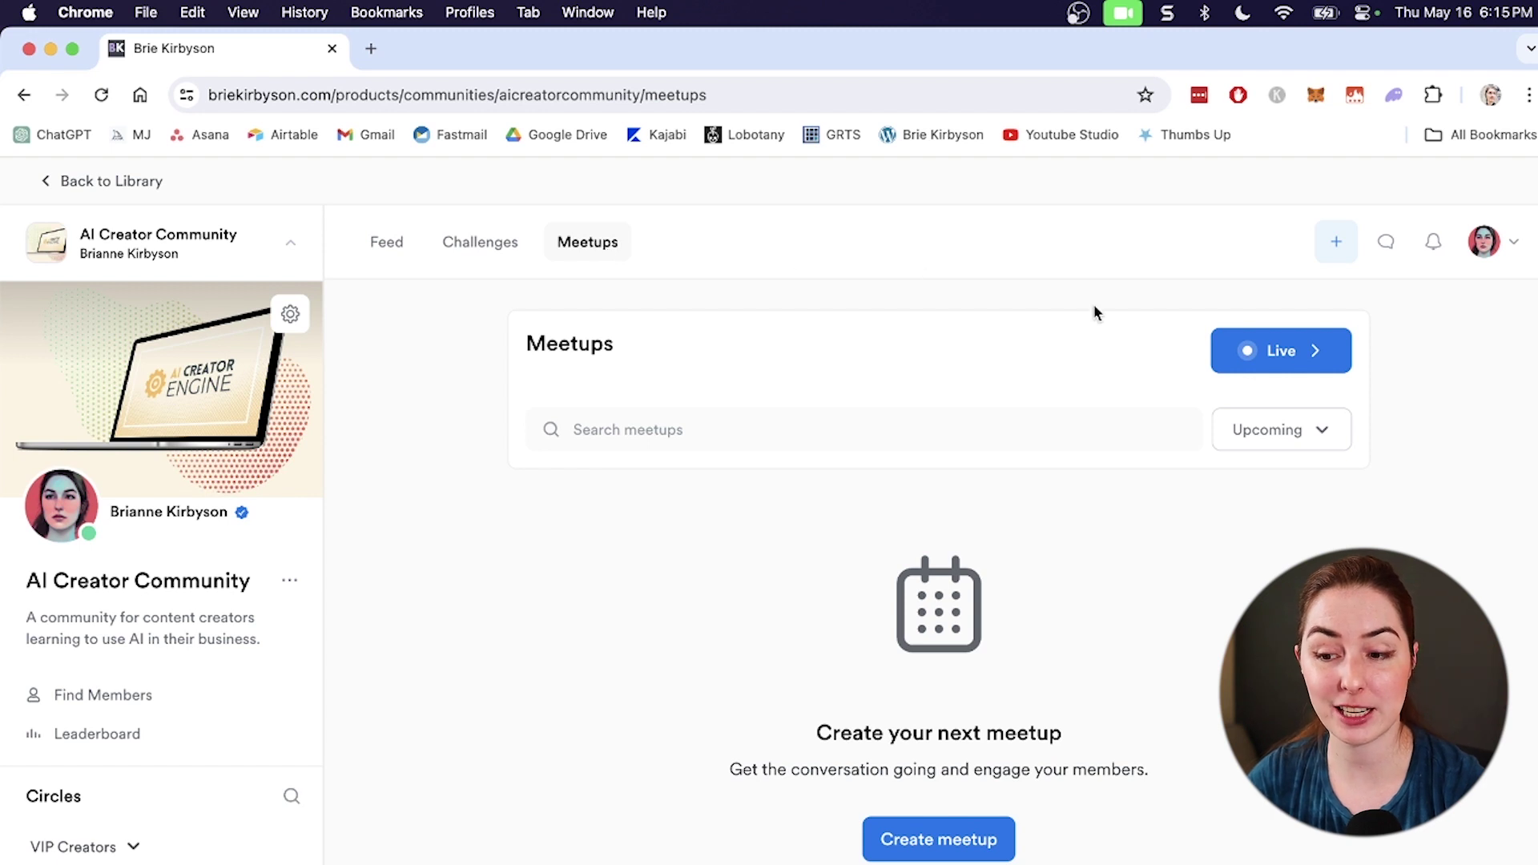
{"action": "left_click", "coordinate": [1317, 351]}
{"action": "scroll", "coordinate": [932, 635], "scroll_direction": "up", "scroll_amount": 3}
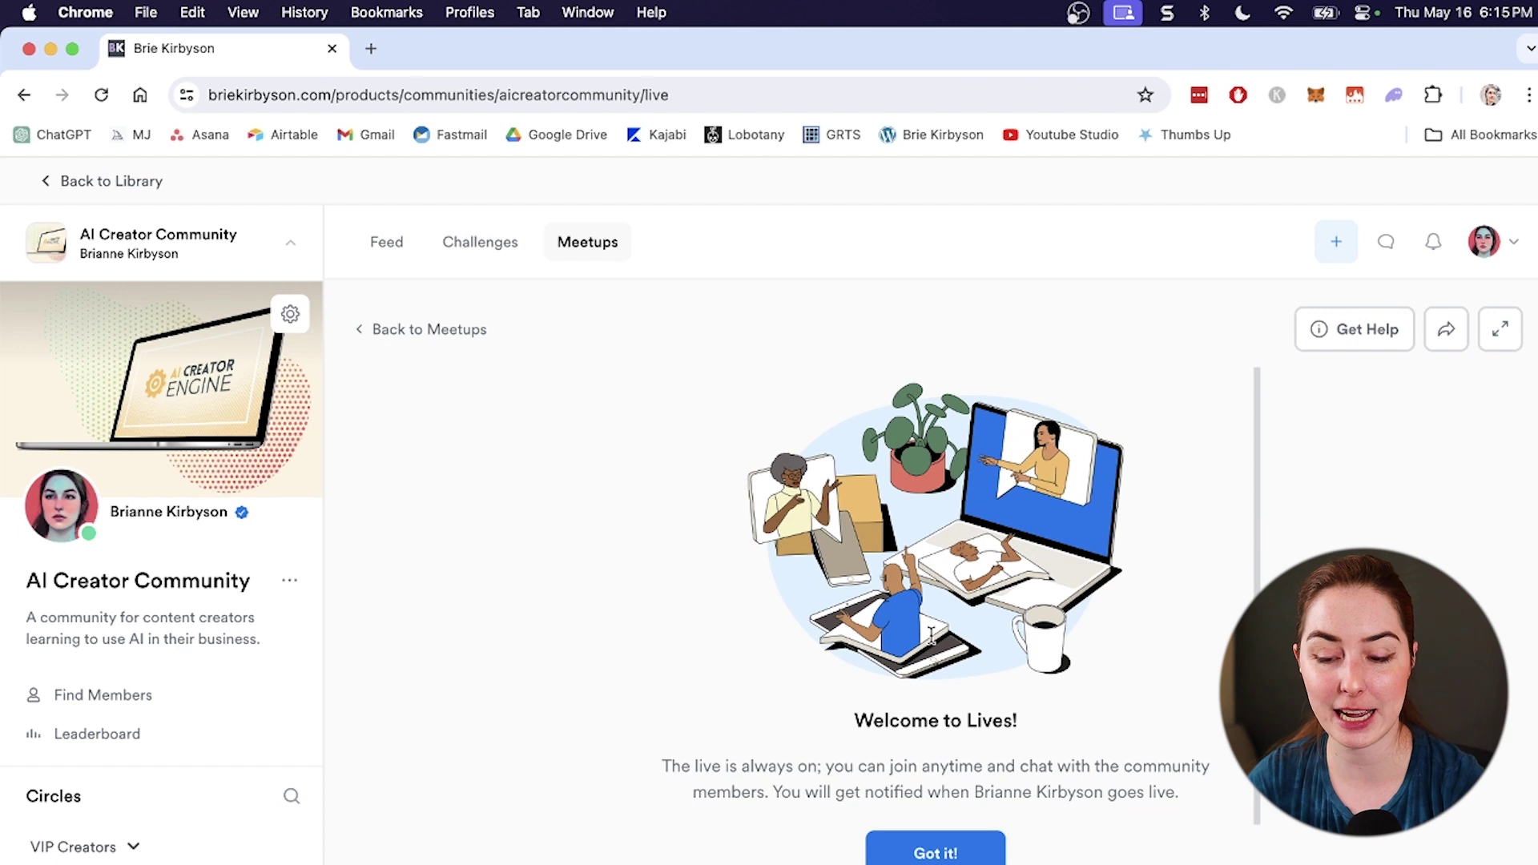
{"action": "scroll", "coordinate": [932, 635], "scroll_direction": "down", "scroll_amount": 3}
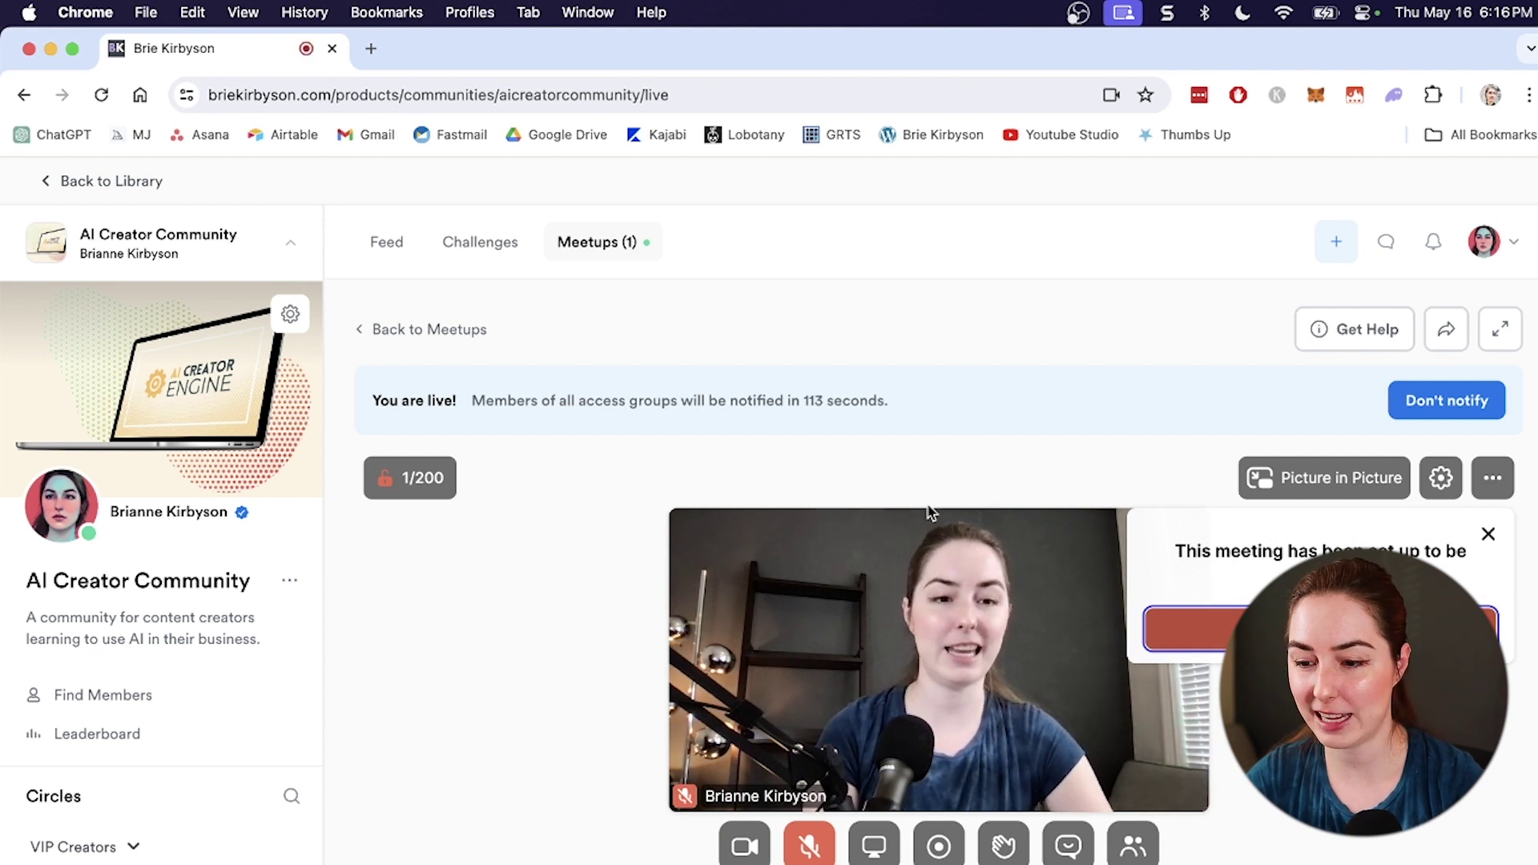
Start recording the live session and check the camera, microphone, chat and people controls
{"action": "mouse_move", "coordinate": [1044, 739]}
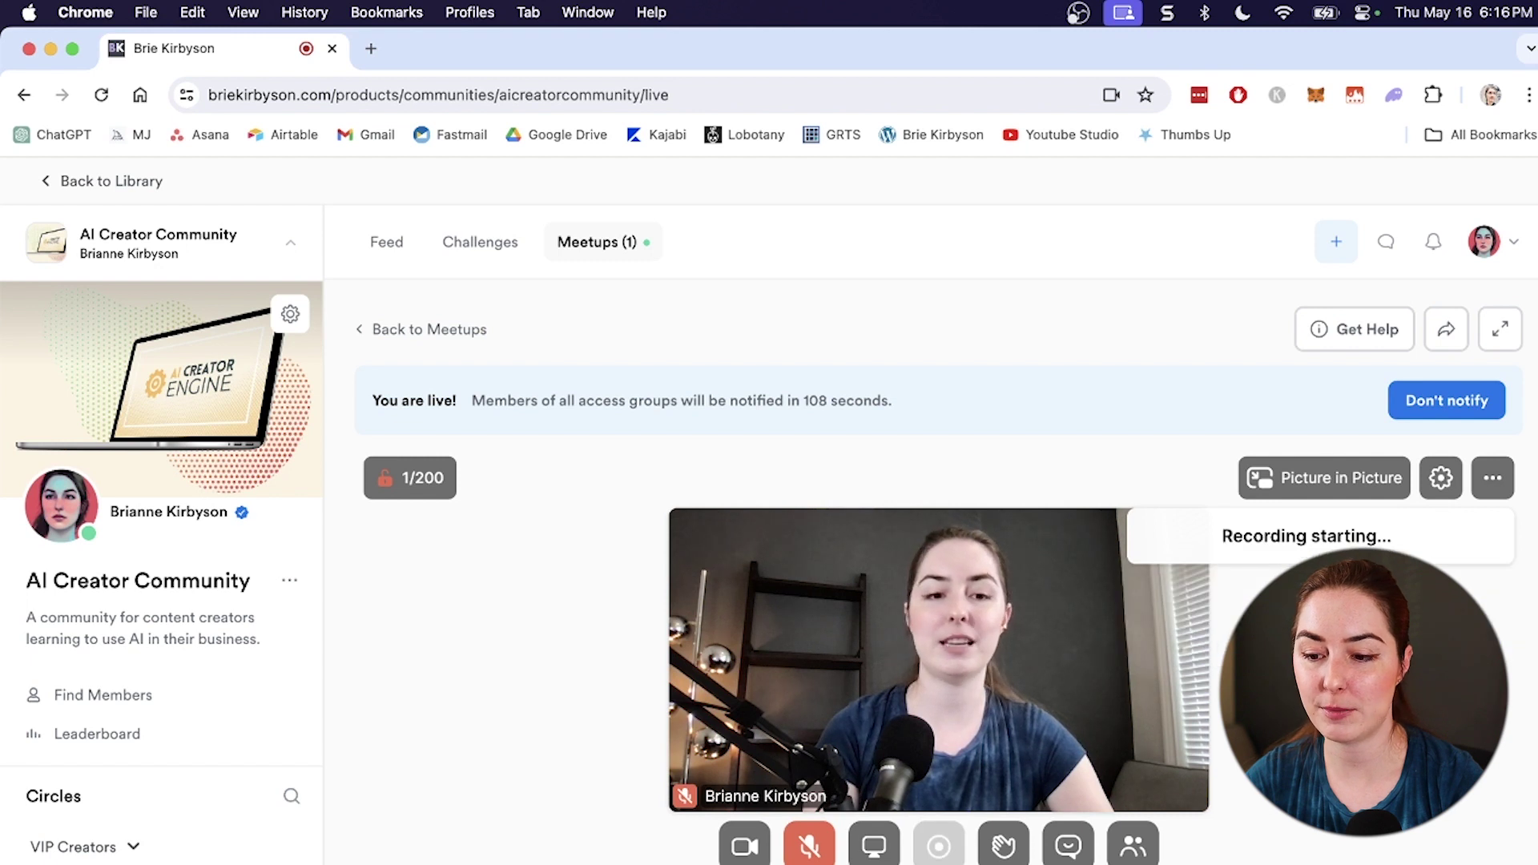
{"action": "left_click", "coordinate": [747, 847]}
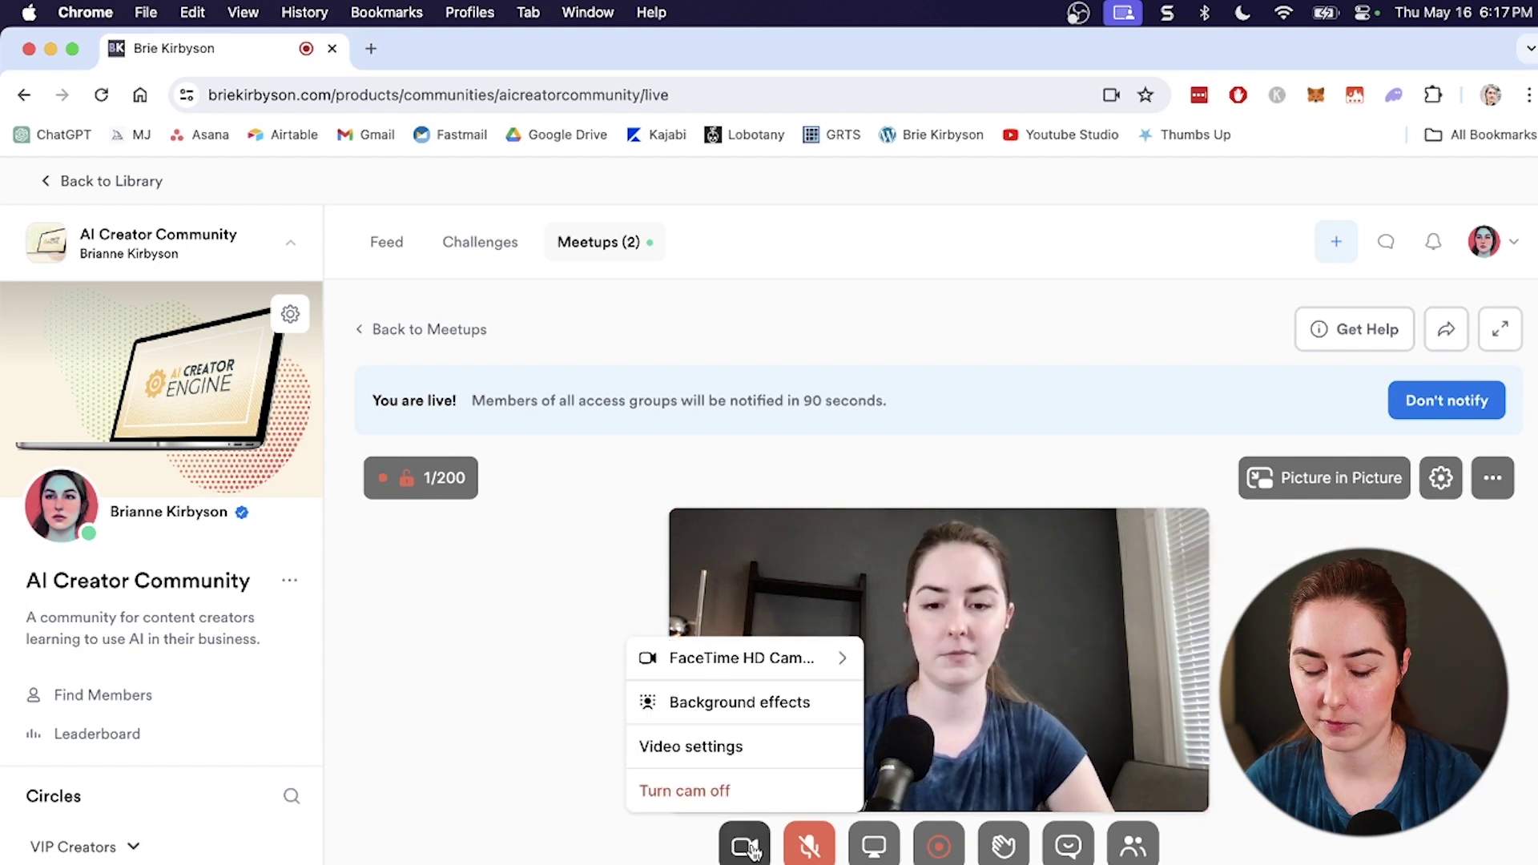
{"action": "left_click", "coordinate": [753, 850]}
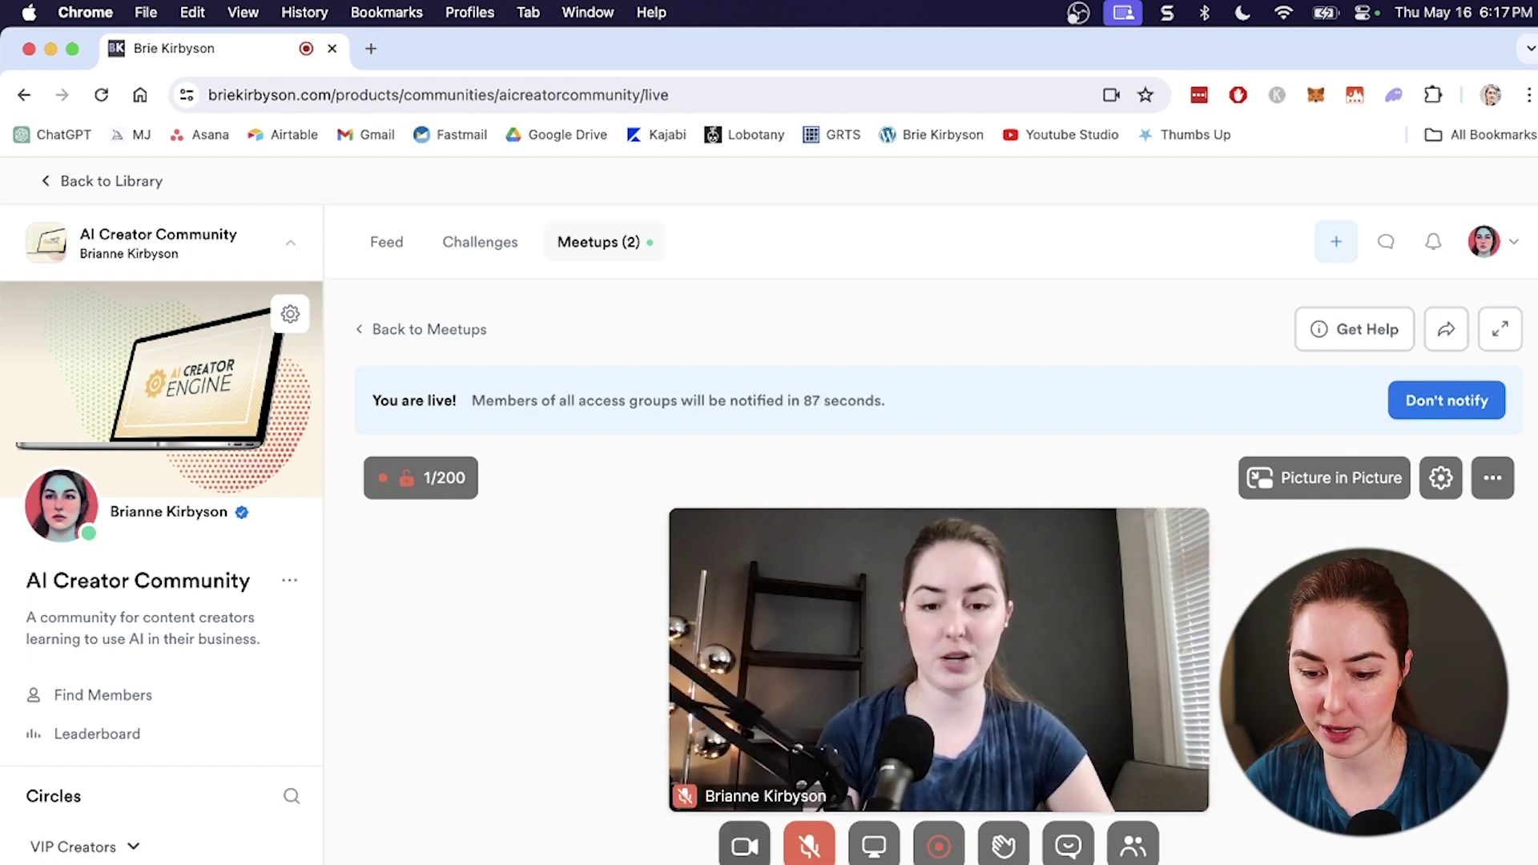
{"action": "left_click", "coordinate": [746, 849]}
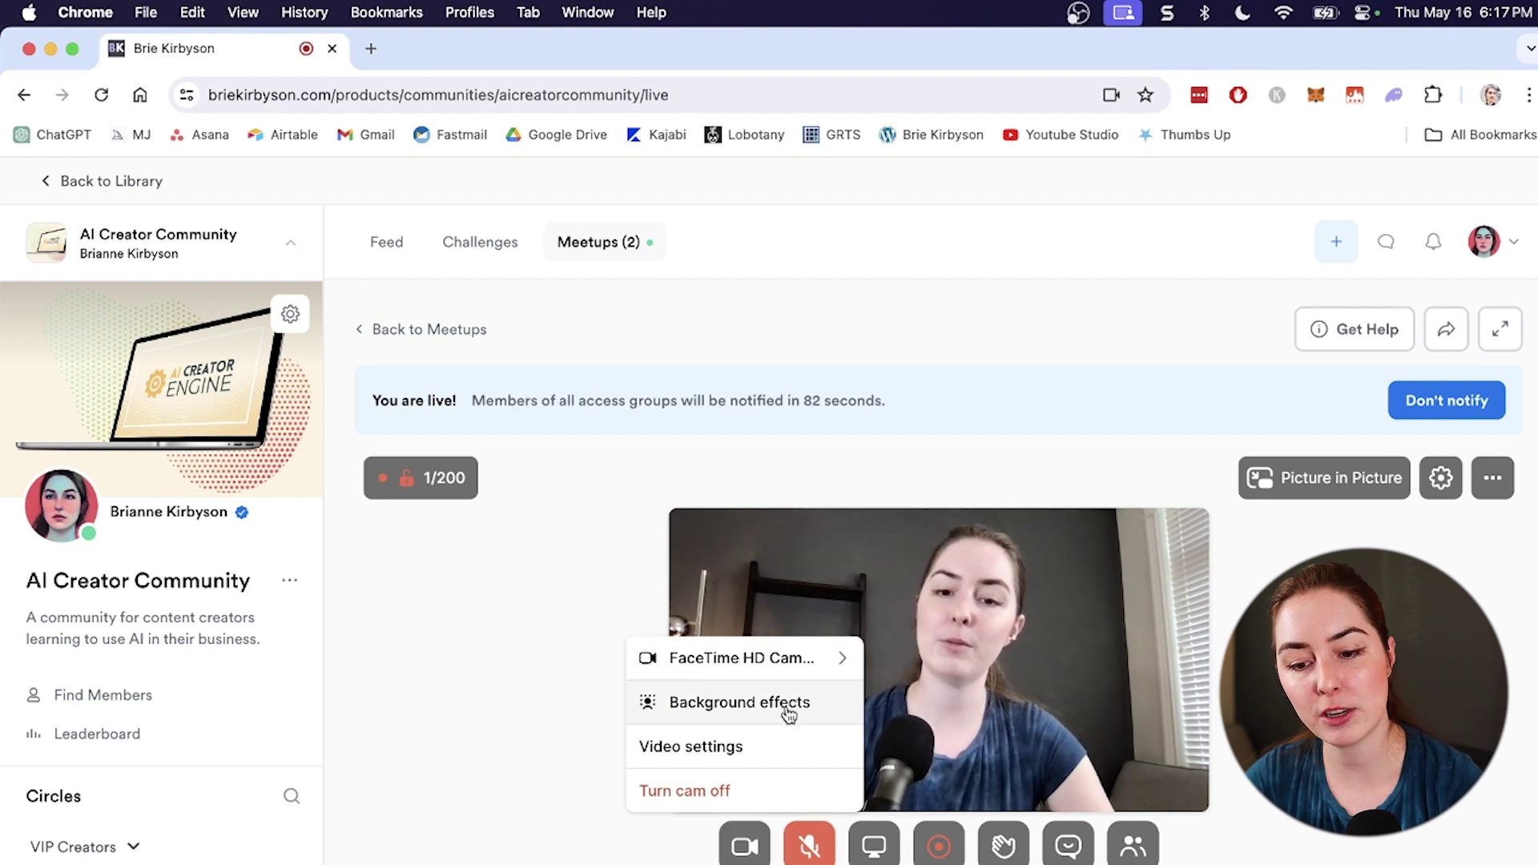
{"action": "left_click", "coordinate": [745, 846]}
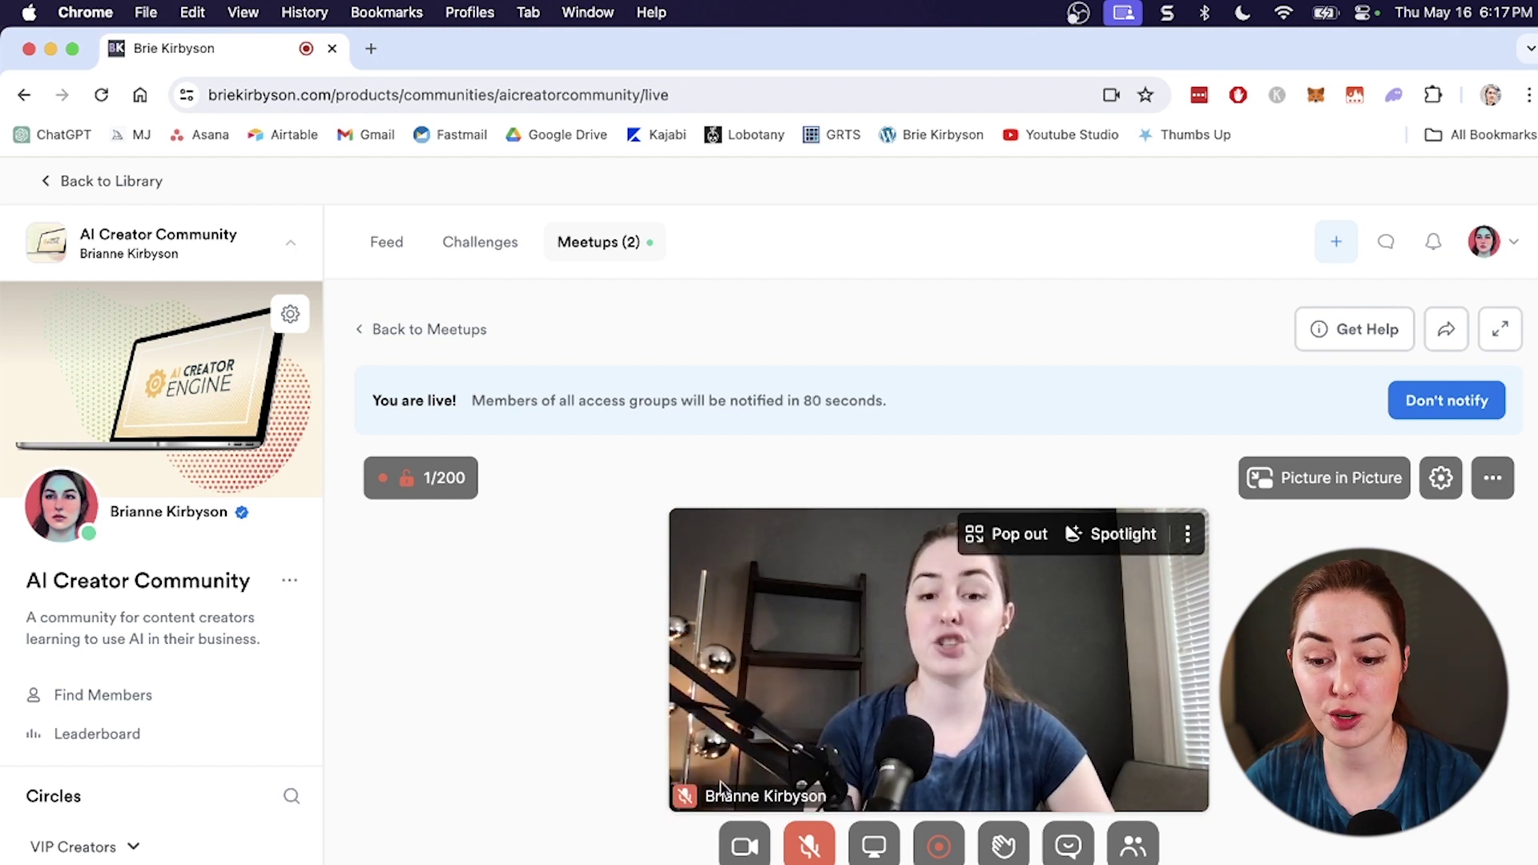
{"action": "left_click", "coordinate": [822, 849]}
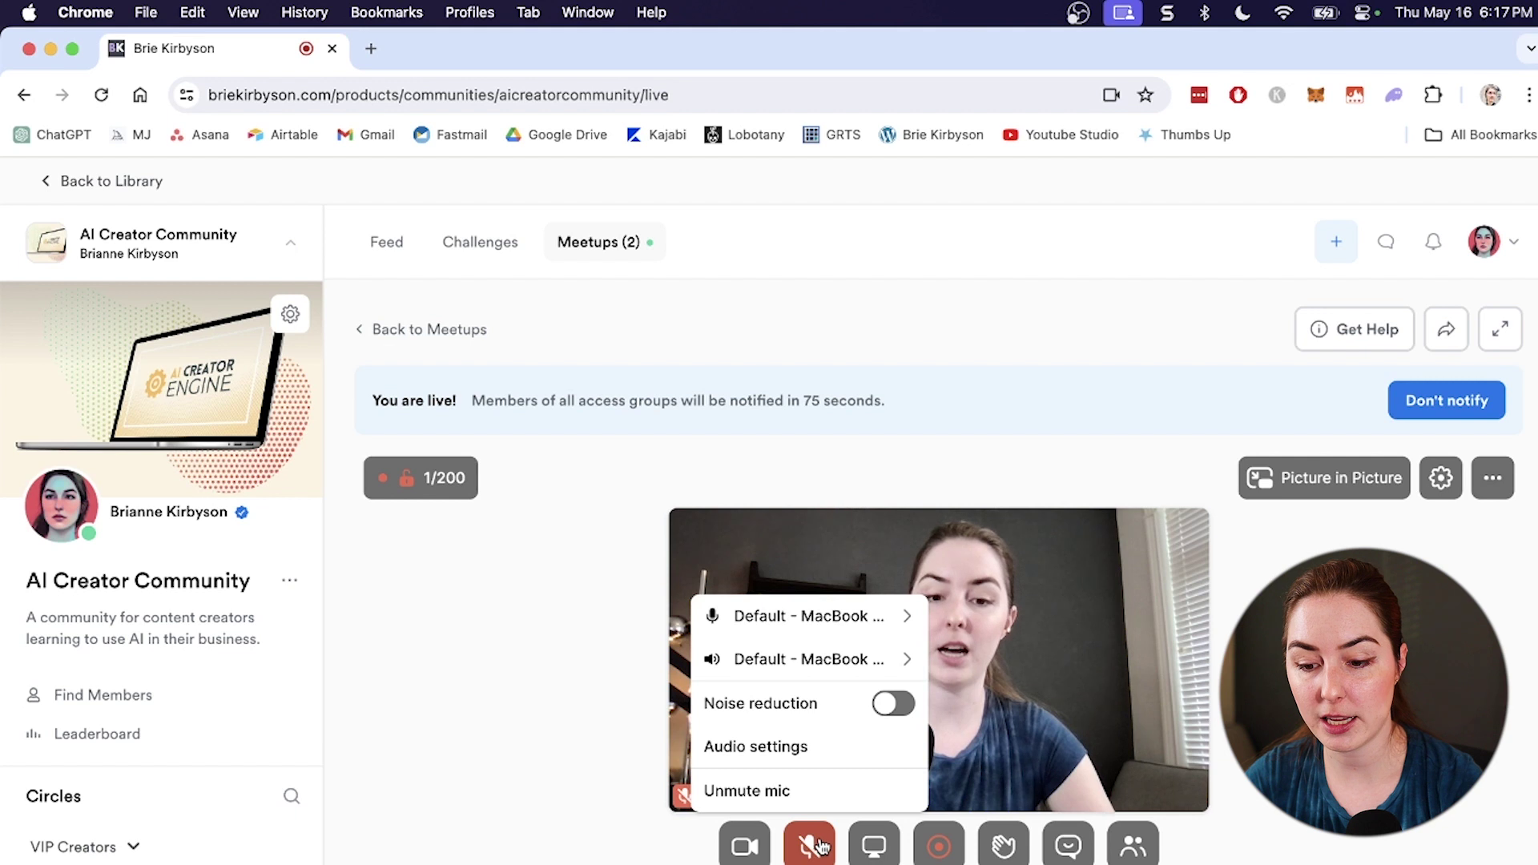
{"action": "left_click", "coordinate": [813, 847]}
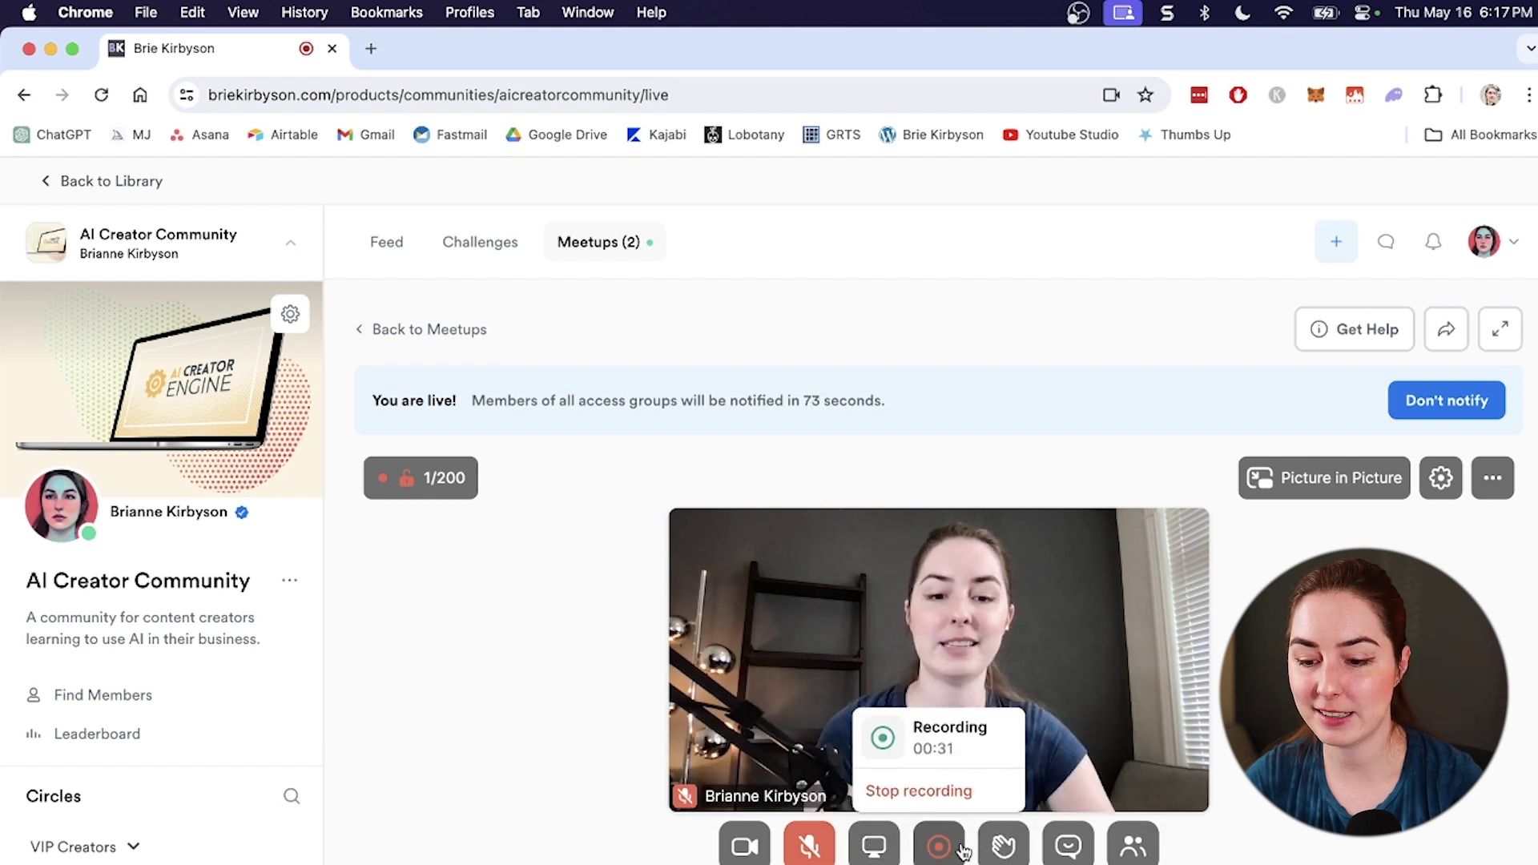
{"action": "left_click", "coordinate": [1088, 847]}
{"action": "left_click", "coordinate": [1133, 847]}
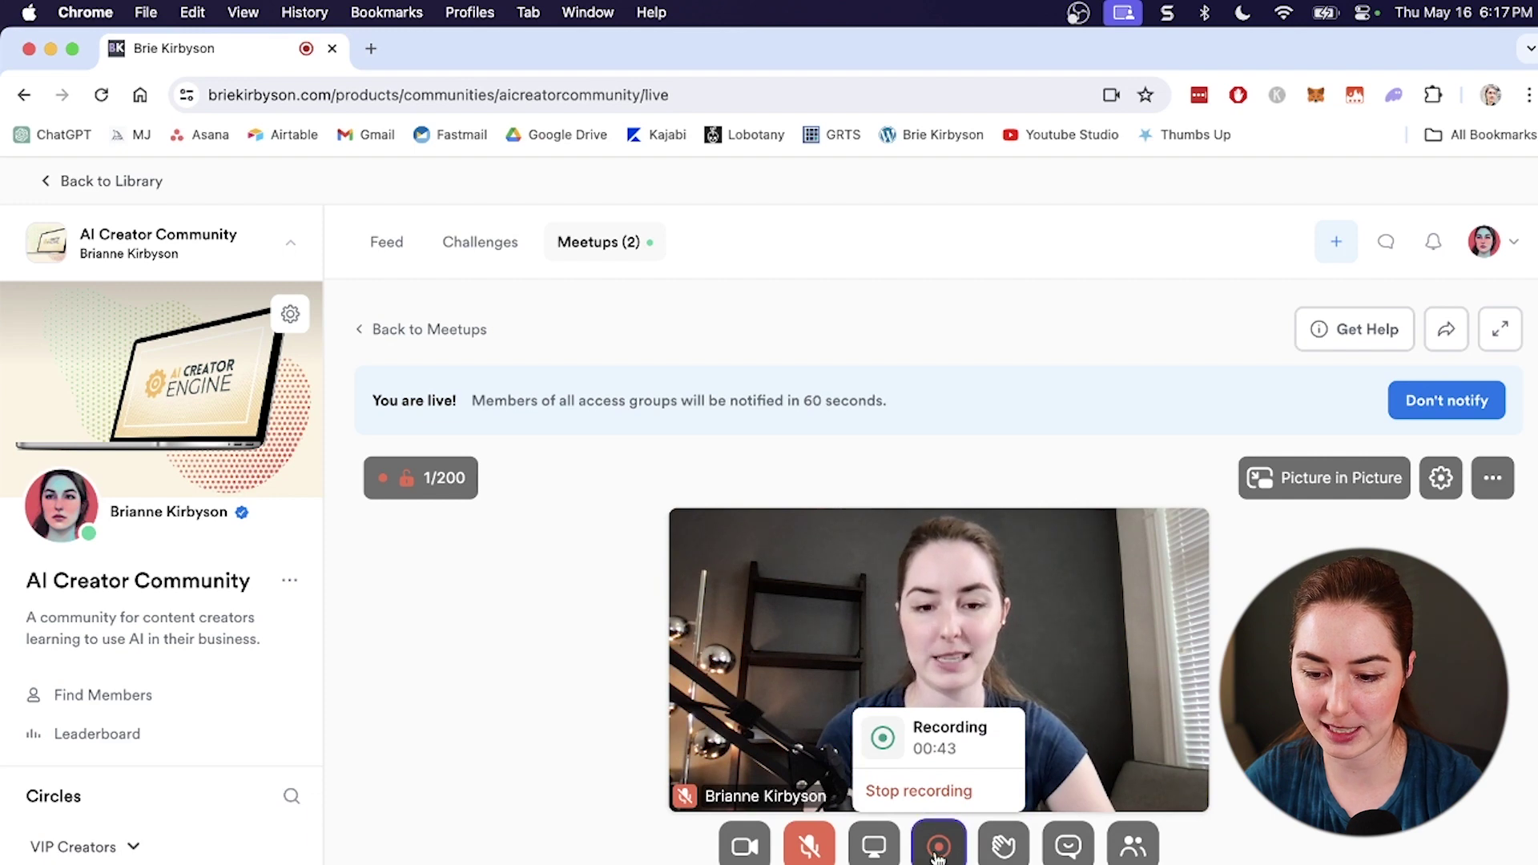
Stop the recording and confirm leaving the live session for the Meetups list
{"action": "left_click", "coordinate": [918, 786]}
{"action": "left_click", "coordinate": [388, 333]}
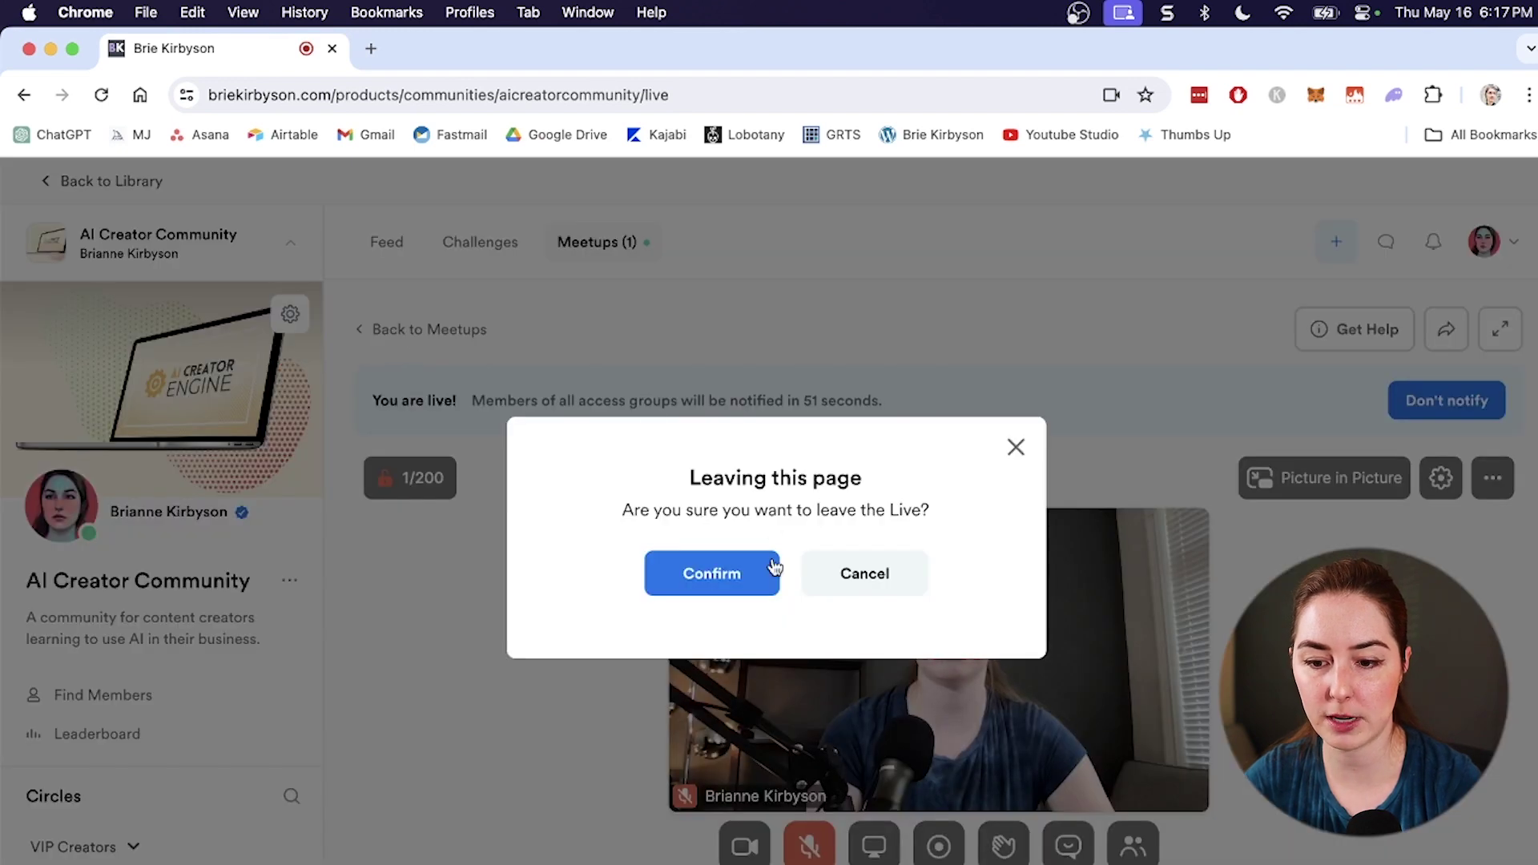
{"action": "left_click", "coordinate": [758, 588]}
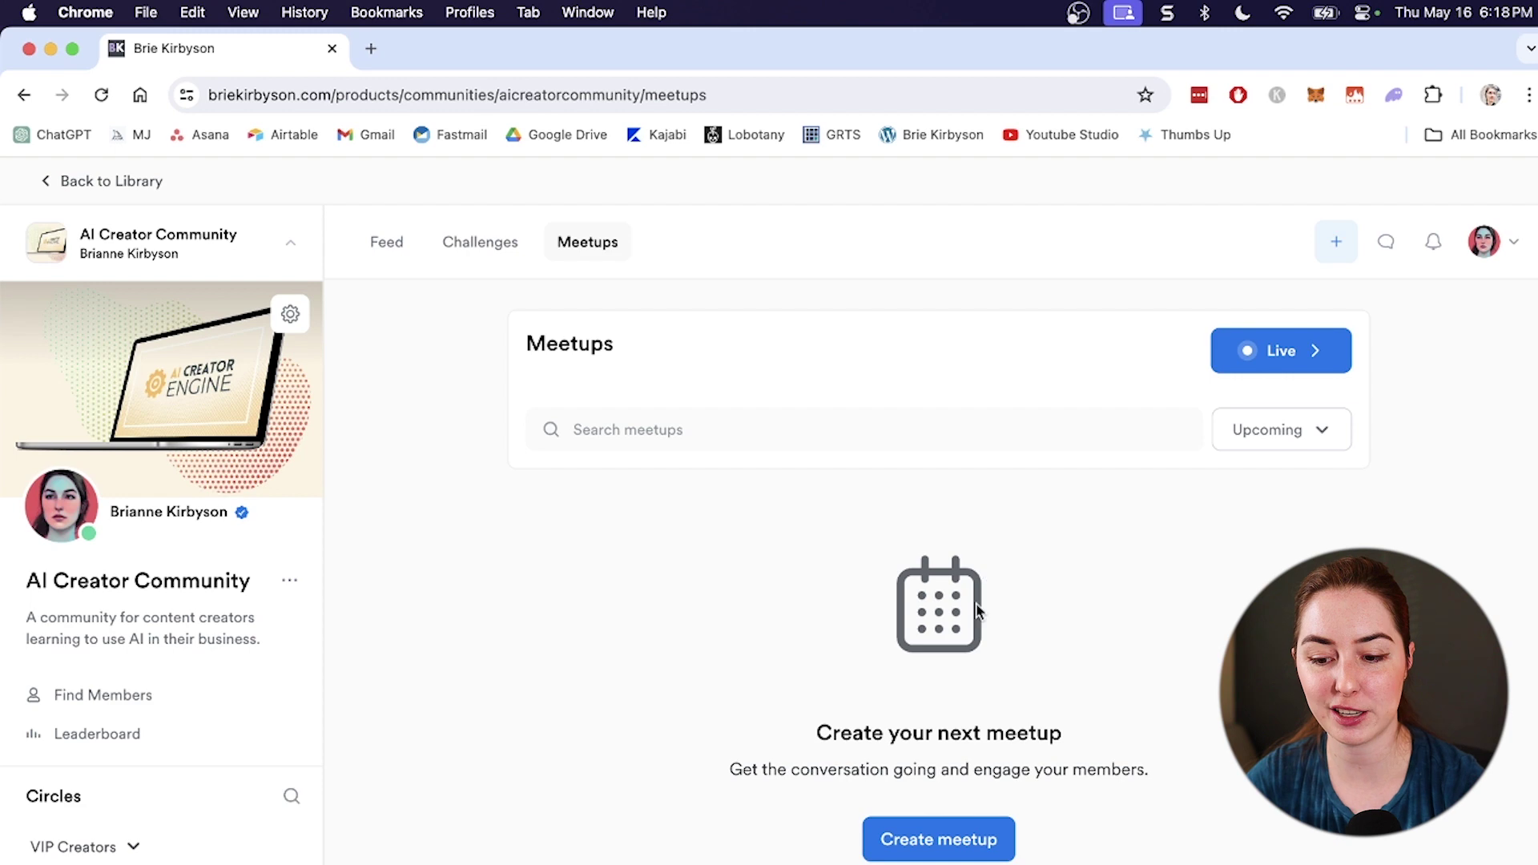
Create a meetup titled 'Live Event' in the Live room, reviewing its 7:00–8:00 PM Toronto times
{"action": "left_click", "coordinate": [965, 845]}
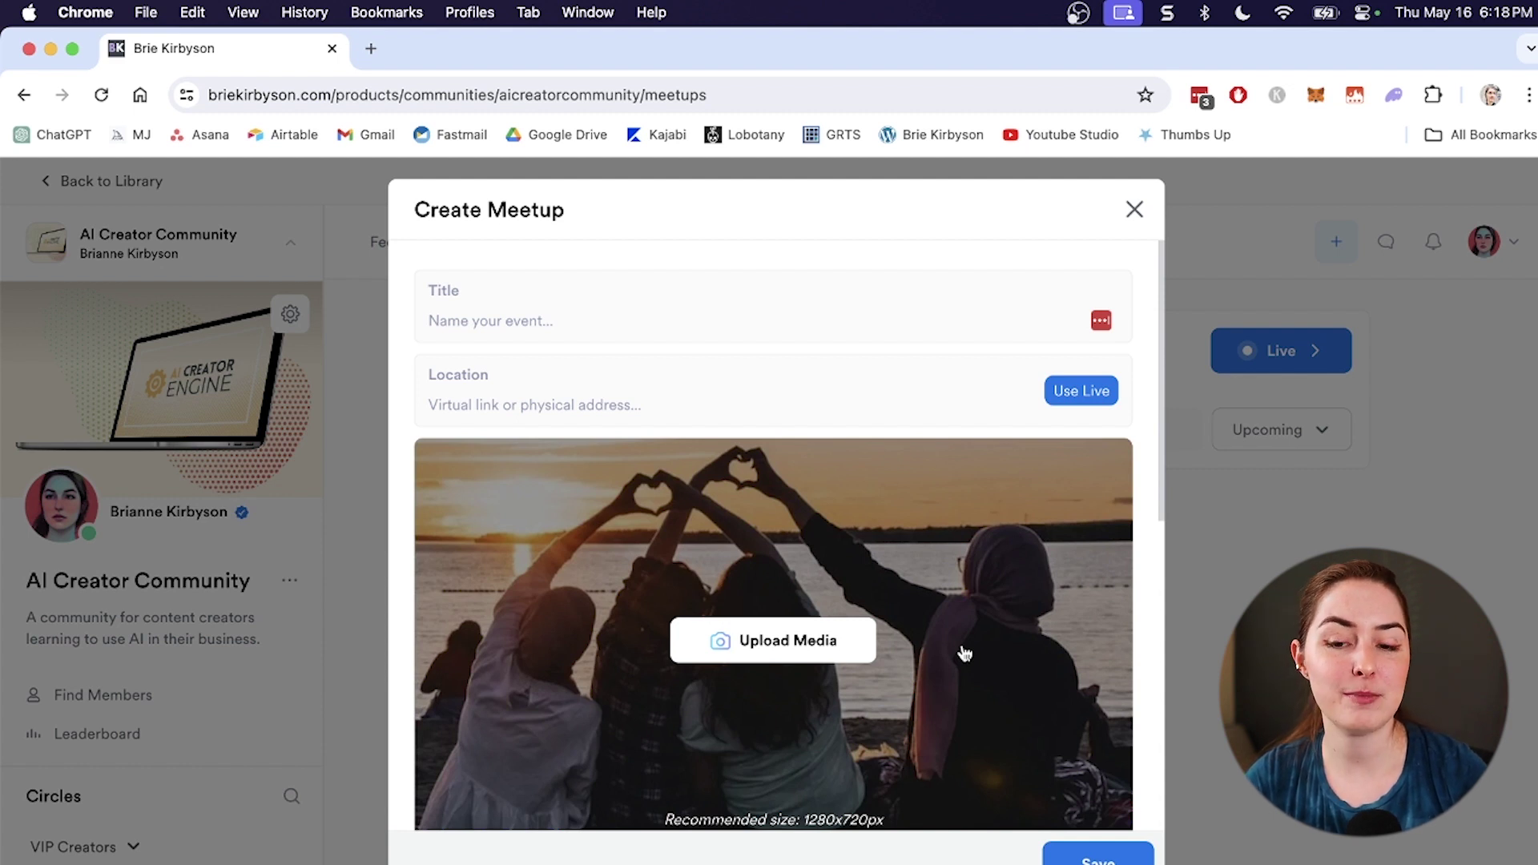
{"action": "type", "text": "Live Event"}
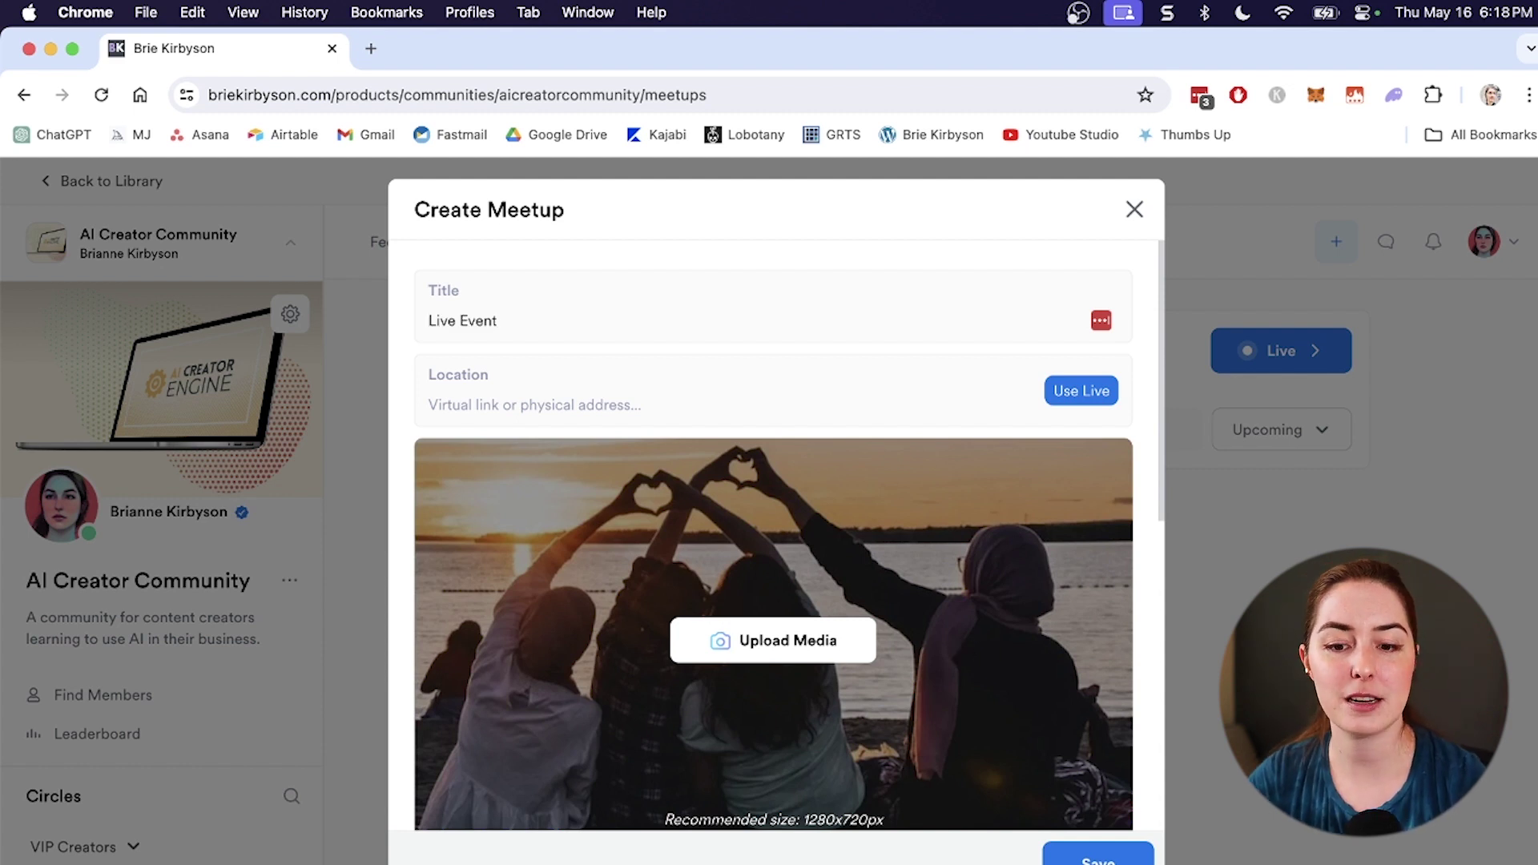
{"action": "left_click", "coordinate": [697, 405]}
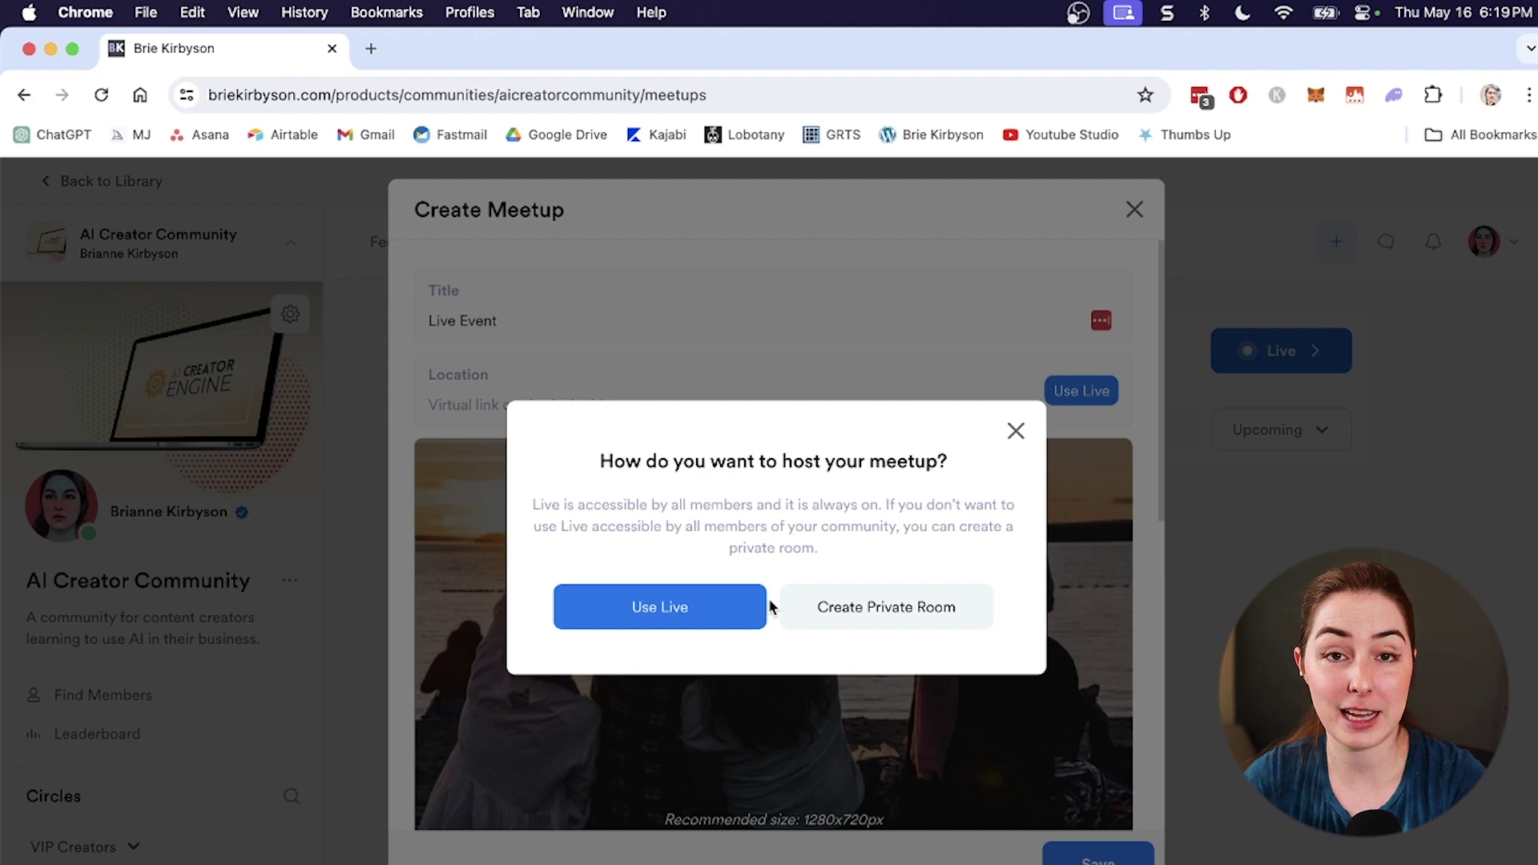
{"action": "left_click", "coordinate": [645, 629]}
{"action": "scroll", "coordinate": [838, 517], "scroll_direction": "down", "scroll_amount": 3}
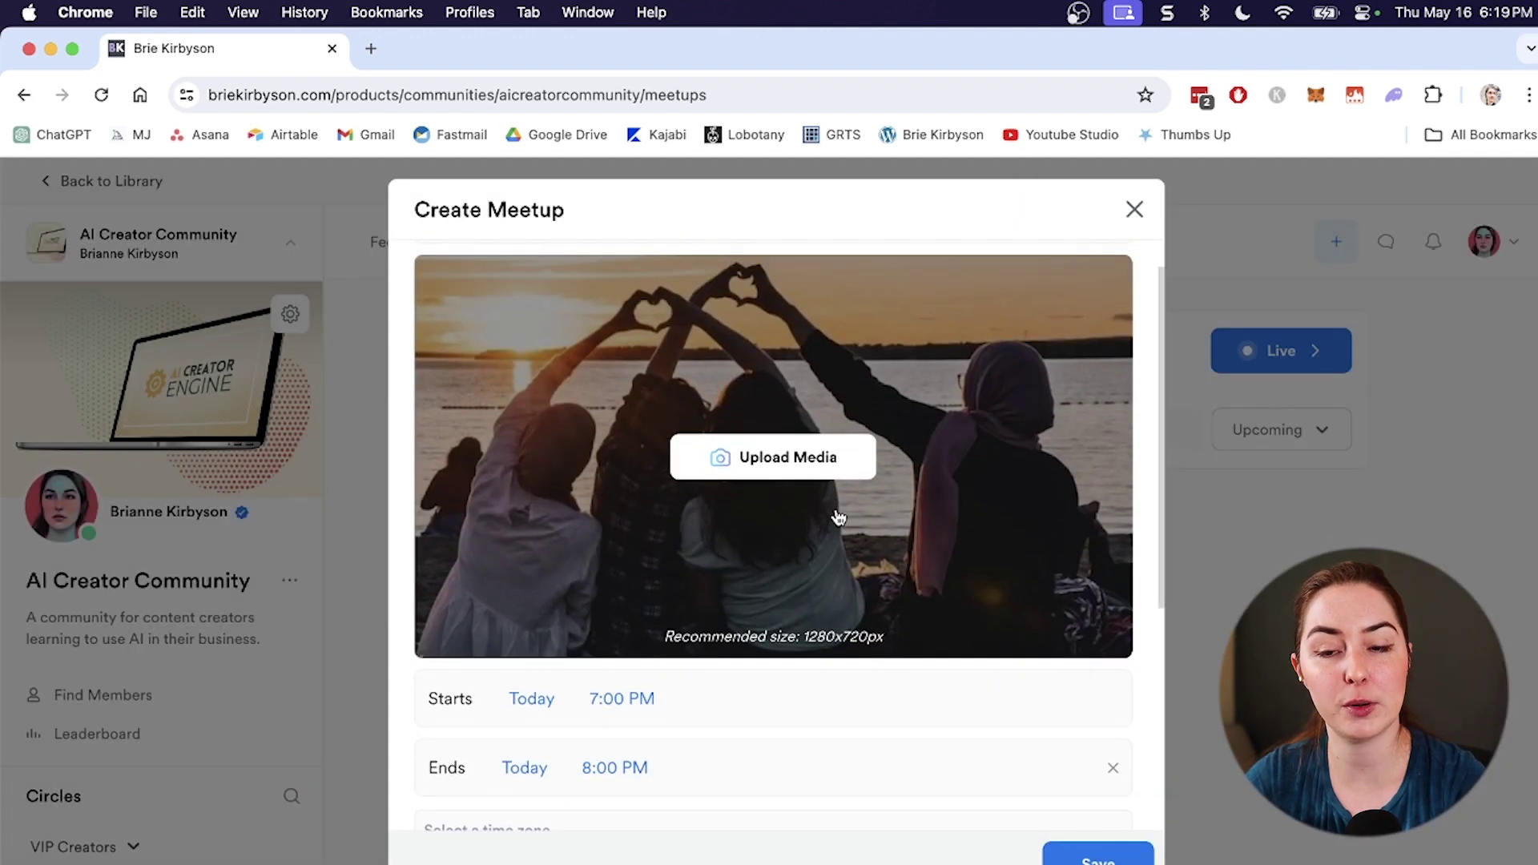
{"action": "scroll", "coordinate": [802, 497], "scroll_direction": "down", "scroll_amount": 4}
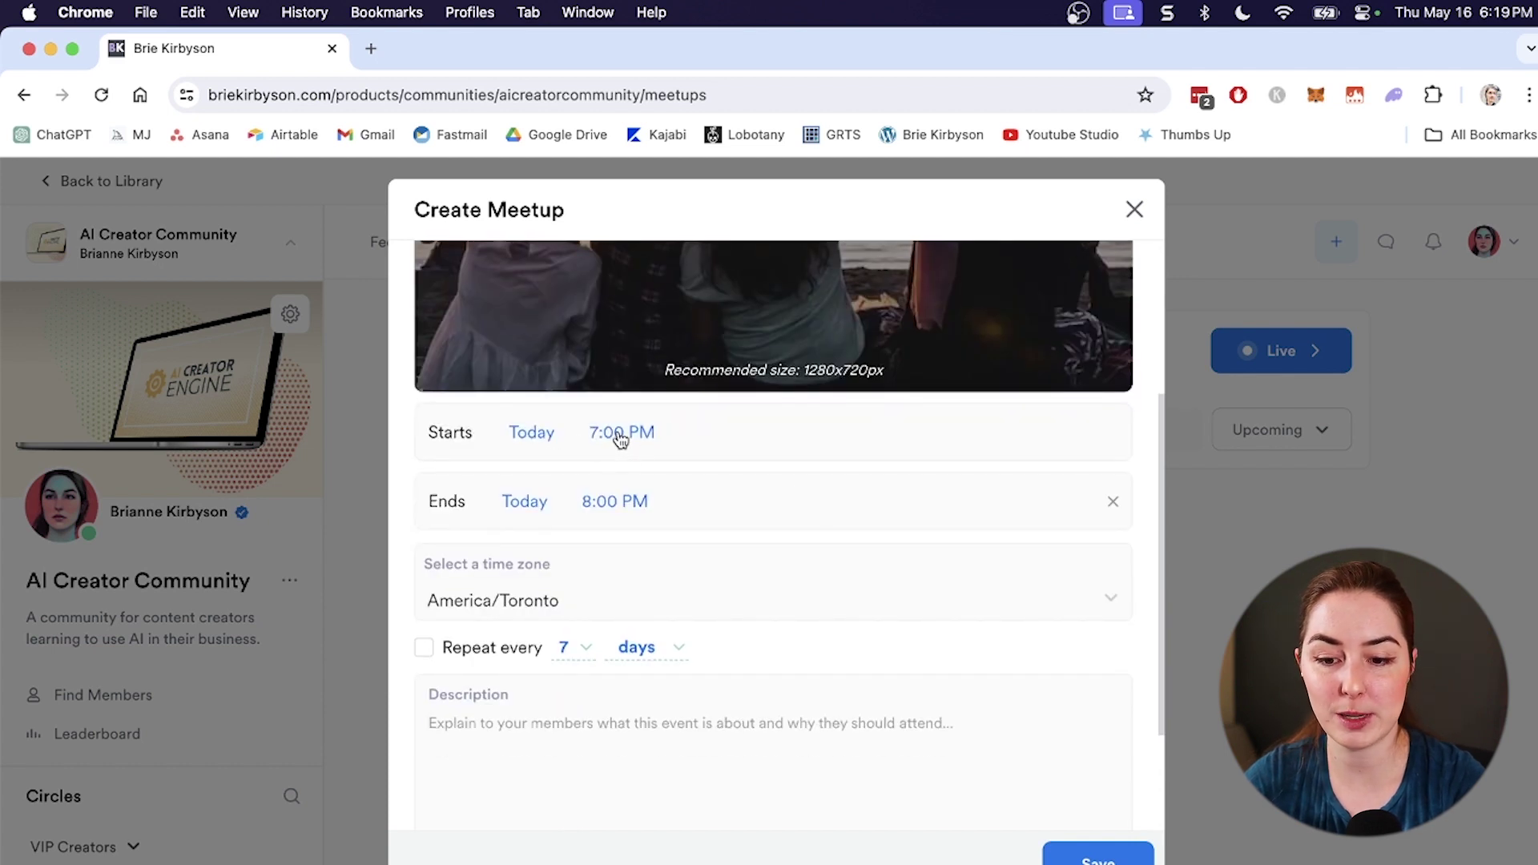
{"action": "scroll", "coordinate": [631, 513], "scroll_direction": "down", "scroll_amount": 1}
{"action": "scroll", "coordinate": [633, 511], "scroll_direction": "down", "scroll_amount": 2}
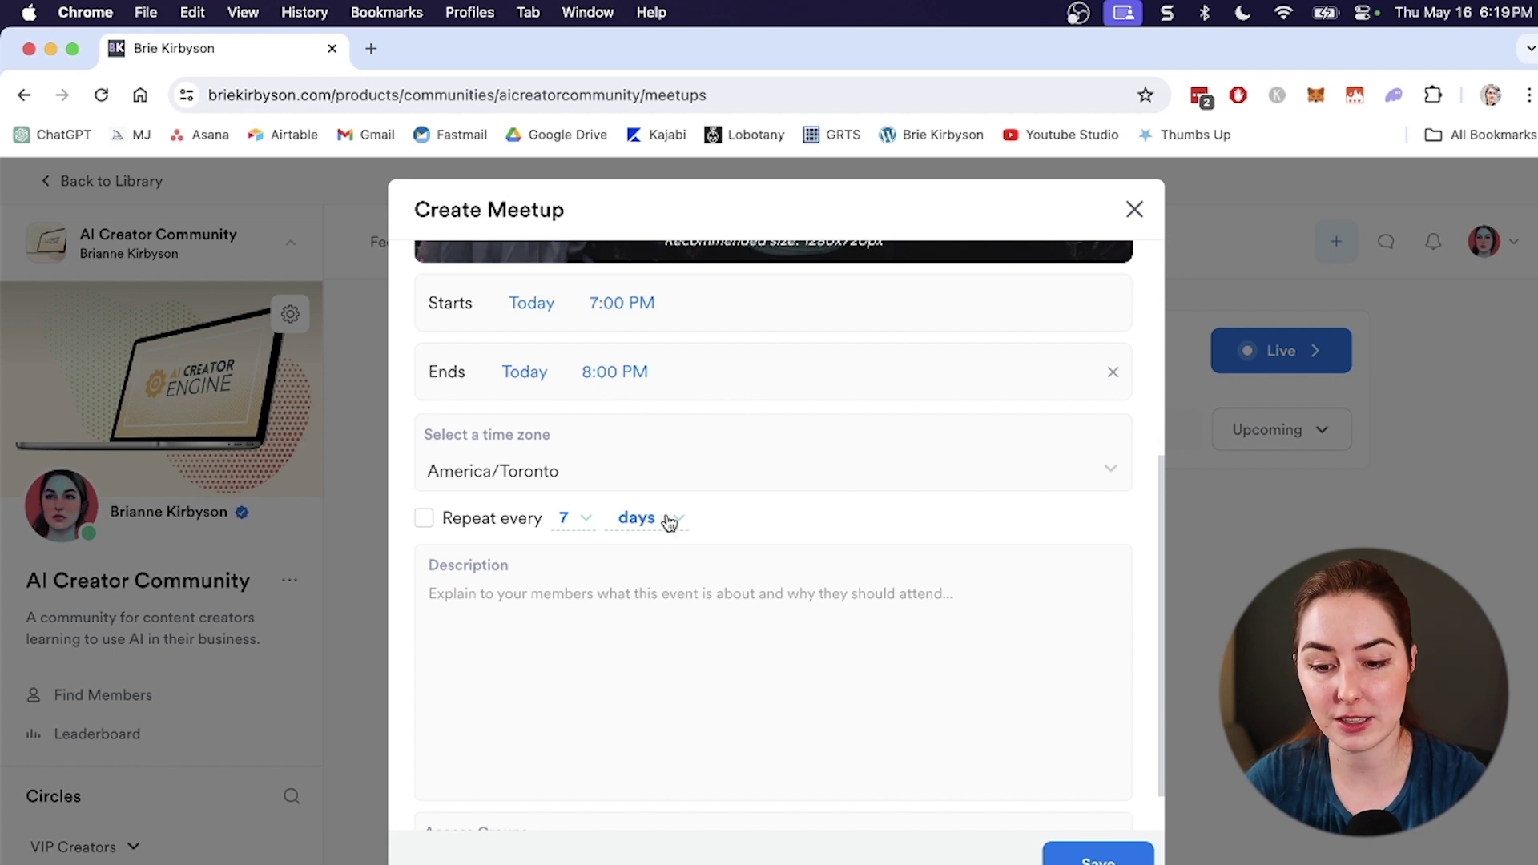
{"action": "scroll", "coordinate": [690, 595], "scroll_direction": "down", "scroll_amount": 3}
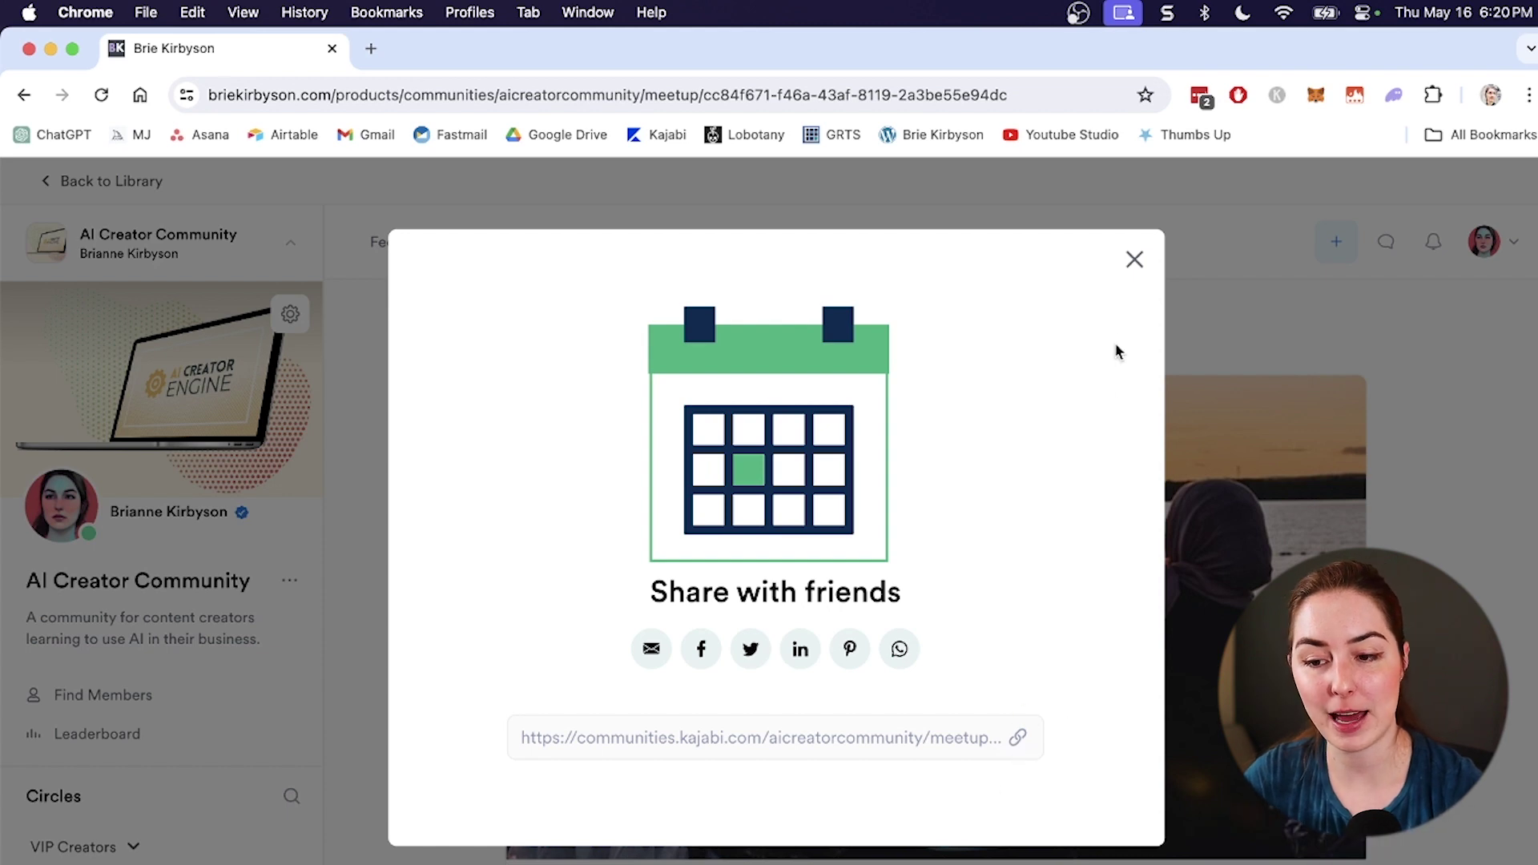
Close the Share with friends prompt and look through the Meetups list and Room Recordings
{"action": "left_click", "coordinate": [1136, 262]}
{"action": "scroll", "coordinate": [532, 525], "scroll_direction": "down", "scroll_amount": 8}
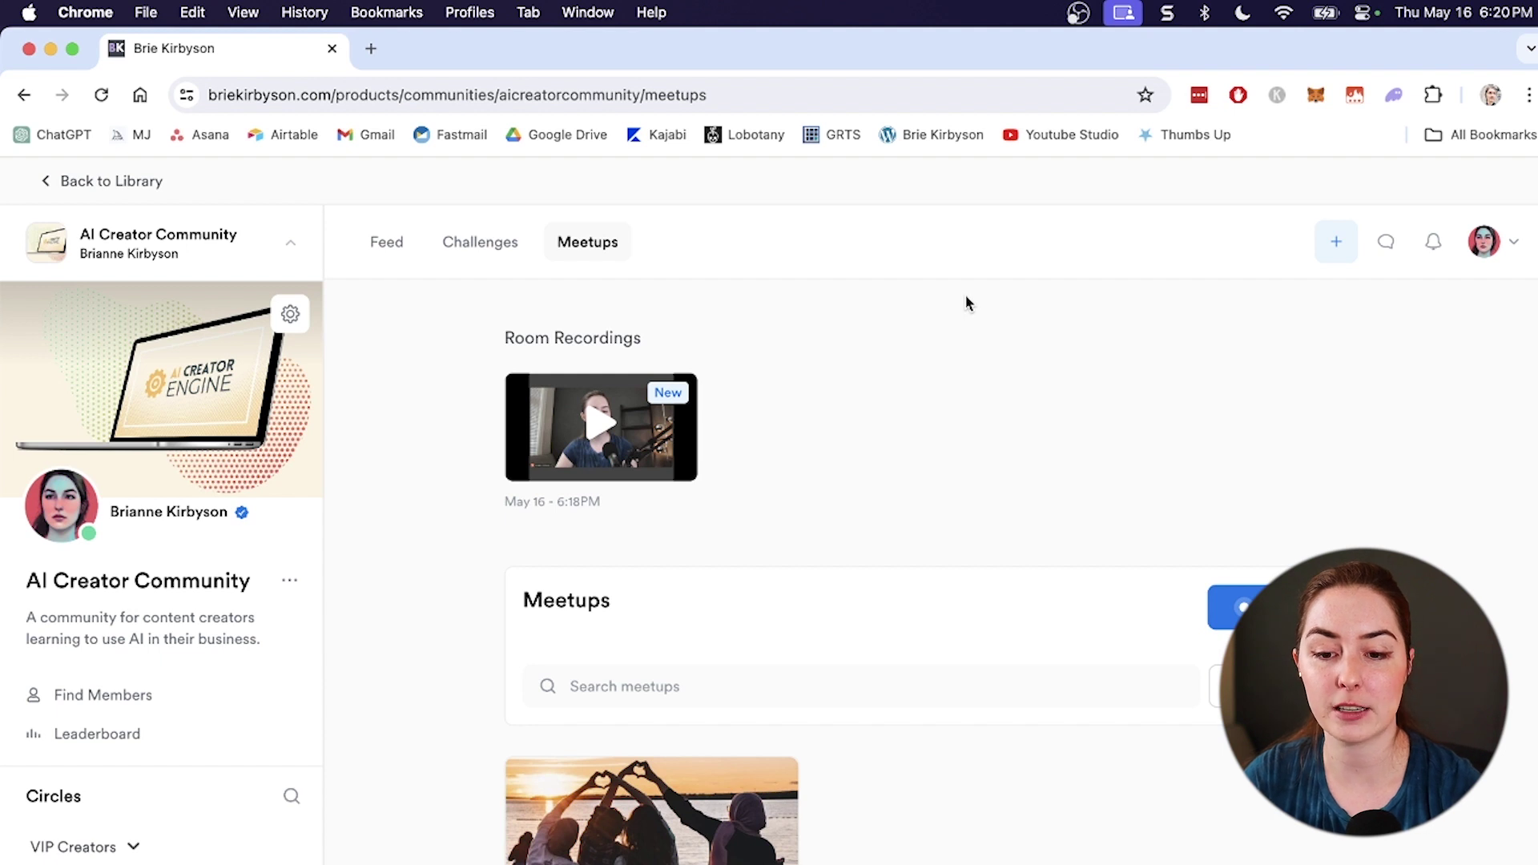
{"action": "scroll", "coordinate": [917, 363], "scroll_direction": "down", "scroll_amount": 1}
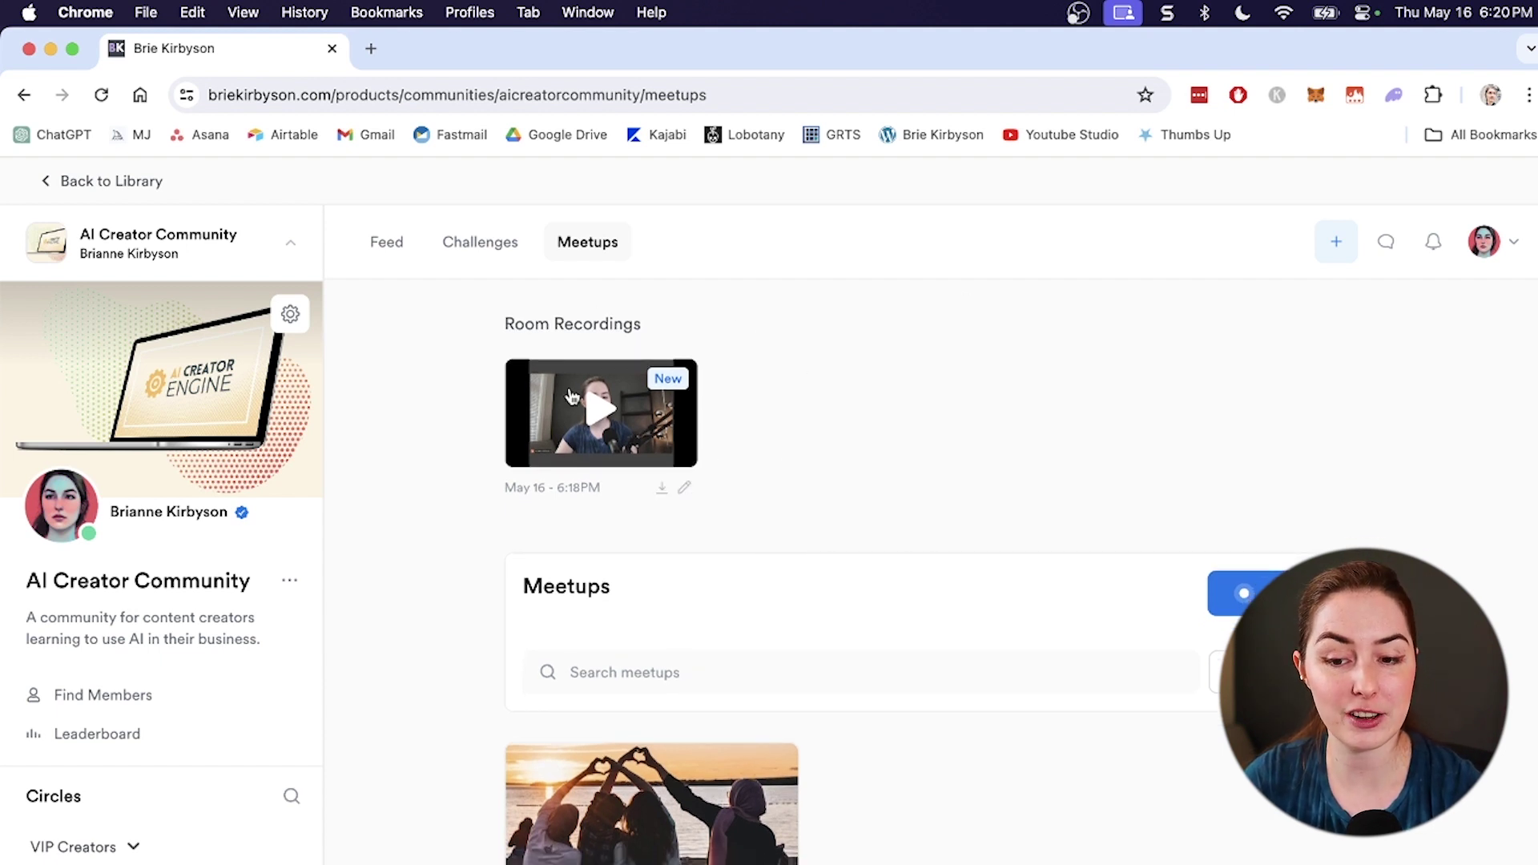
{"action": "scroll", "coordinate": [1000, 386], "scroll_direction": "down", "scroll_amount": 4}
{"action": "scroll", "coordinate": [669, 653], "scroll_direction": "down", "scroll_amount": 2}
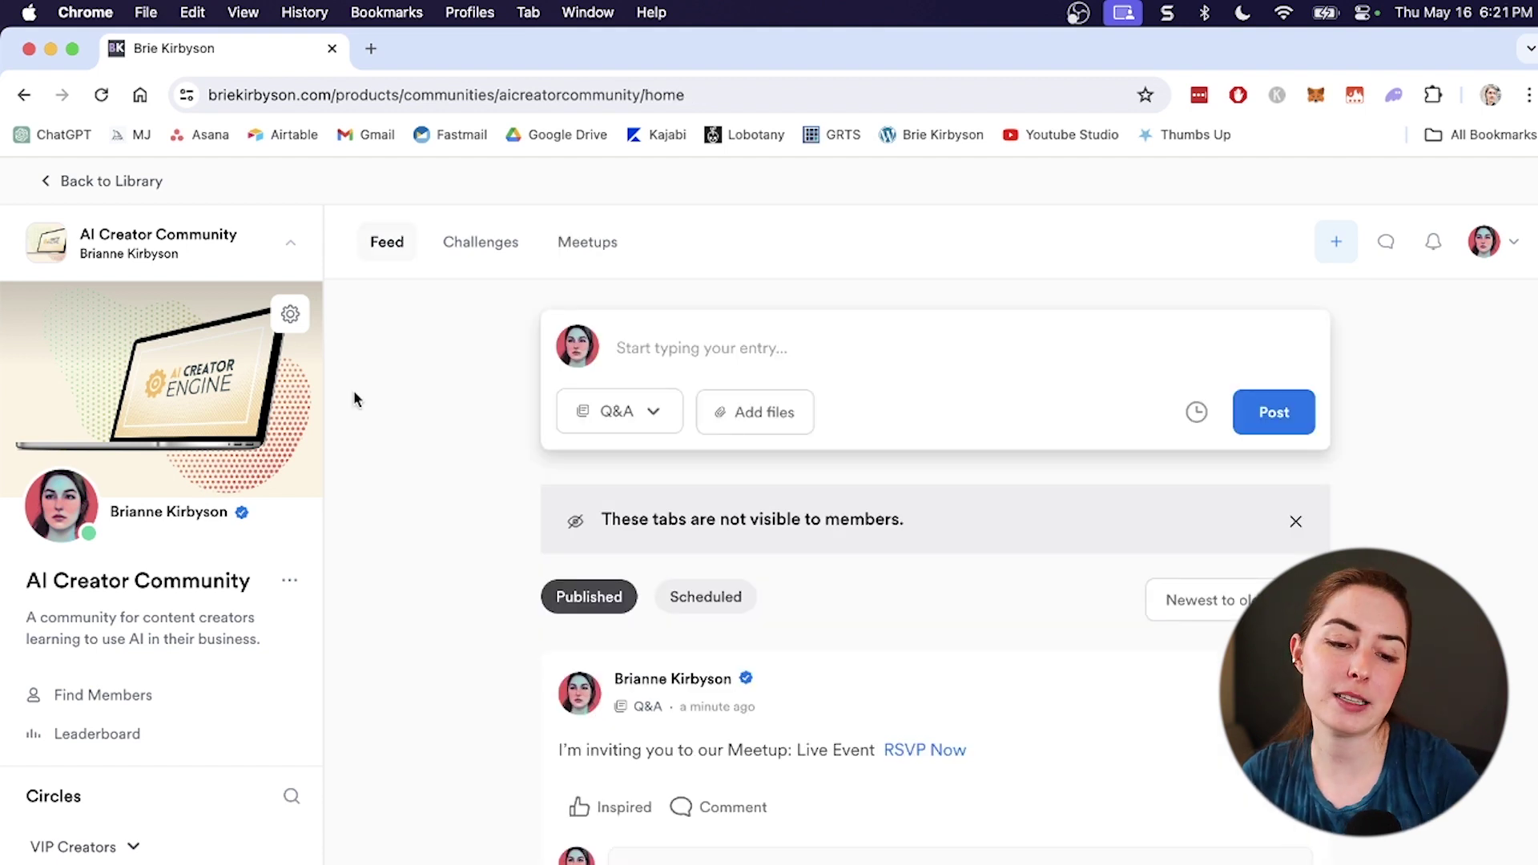
Scroll through the admin All Products list of 5 products
{"action": "scroll", "coordinate": [224, 716], "scroll_direction": "down", "scroll_amount": 2}
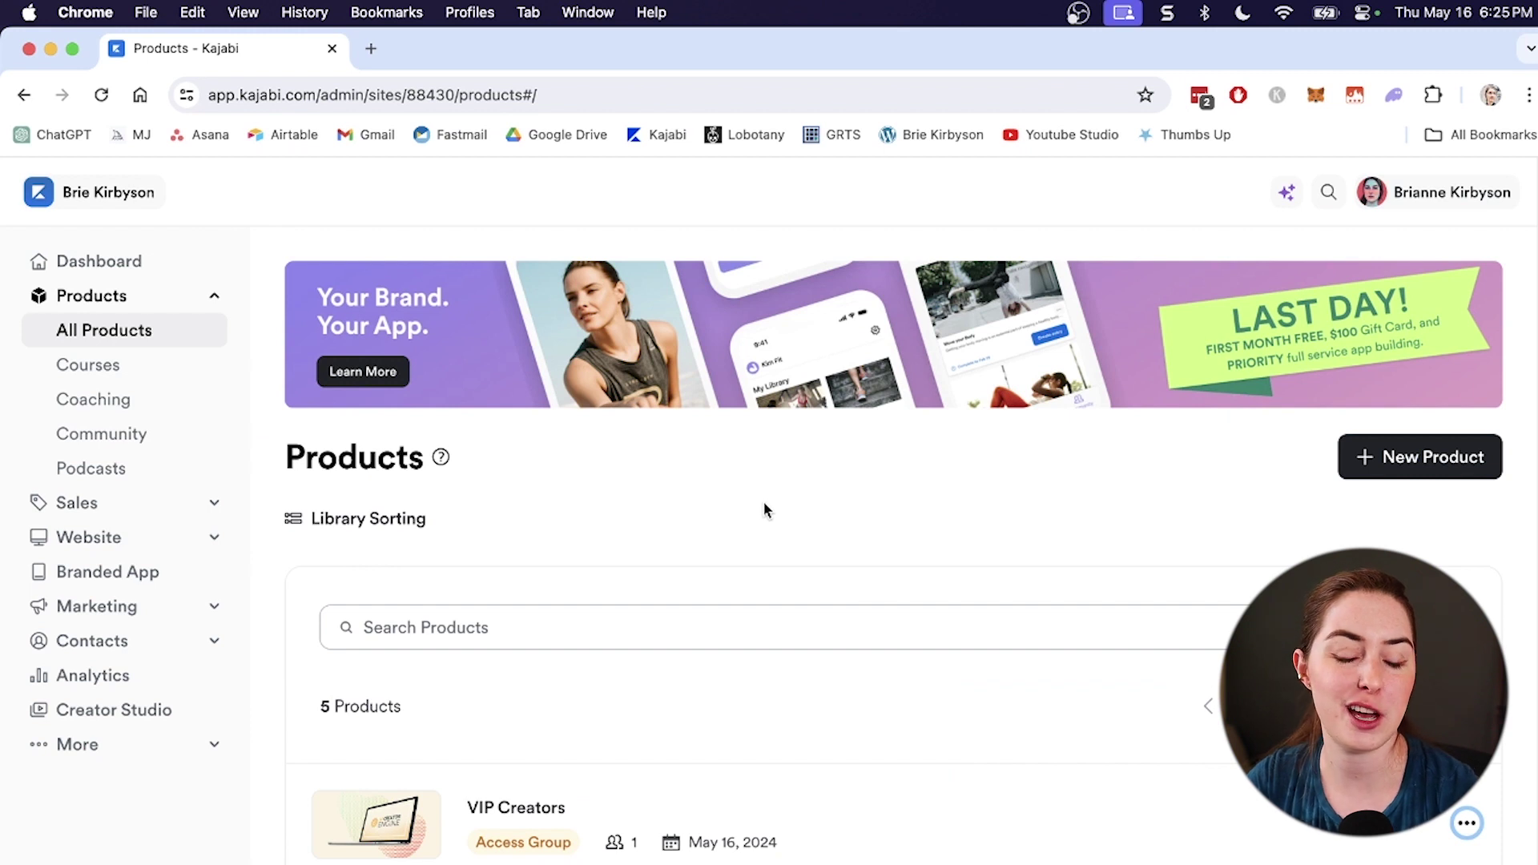
{"action": "scroll", "coordinate": [809, 490], "scroll_direction": "down", "scroll_amount": 1}
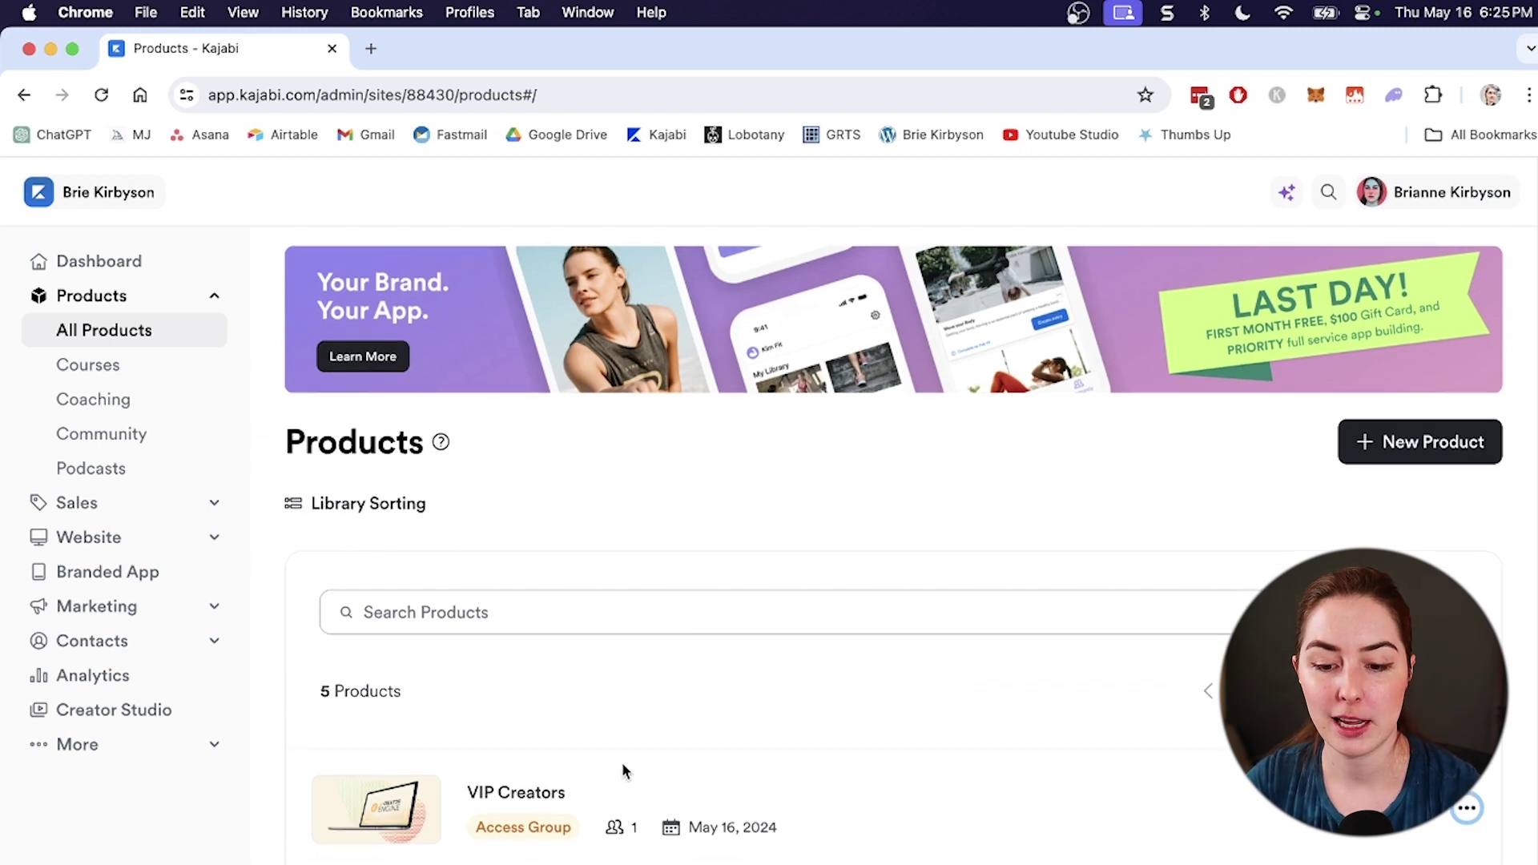
In the community product, add and save a free access group named 'Basic Members'
{"action": "left_click", "coordinate": [495, 797]}
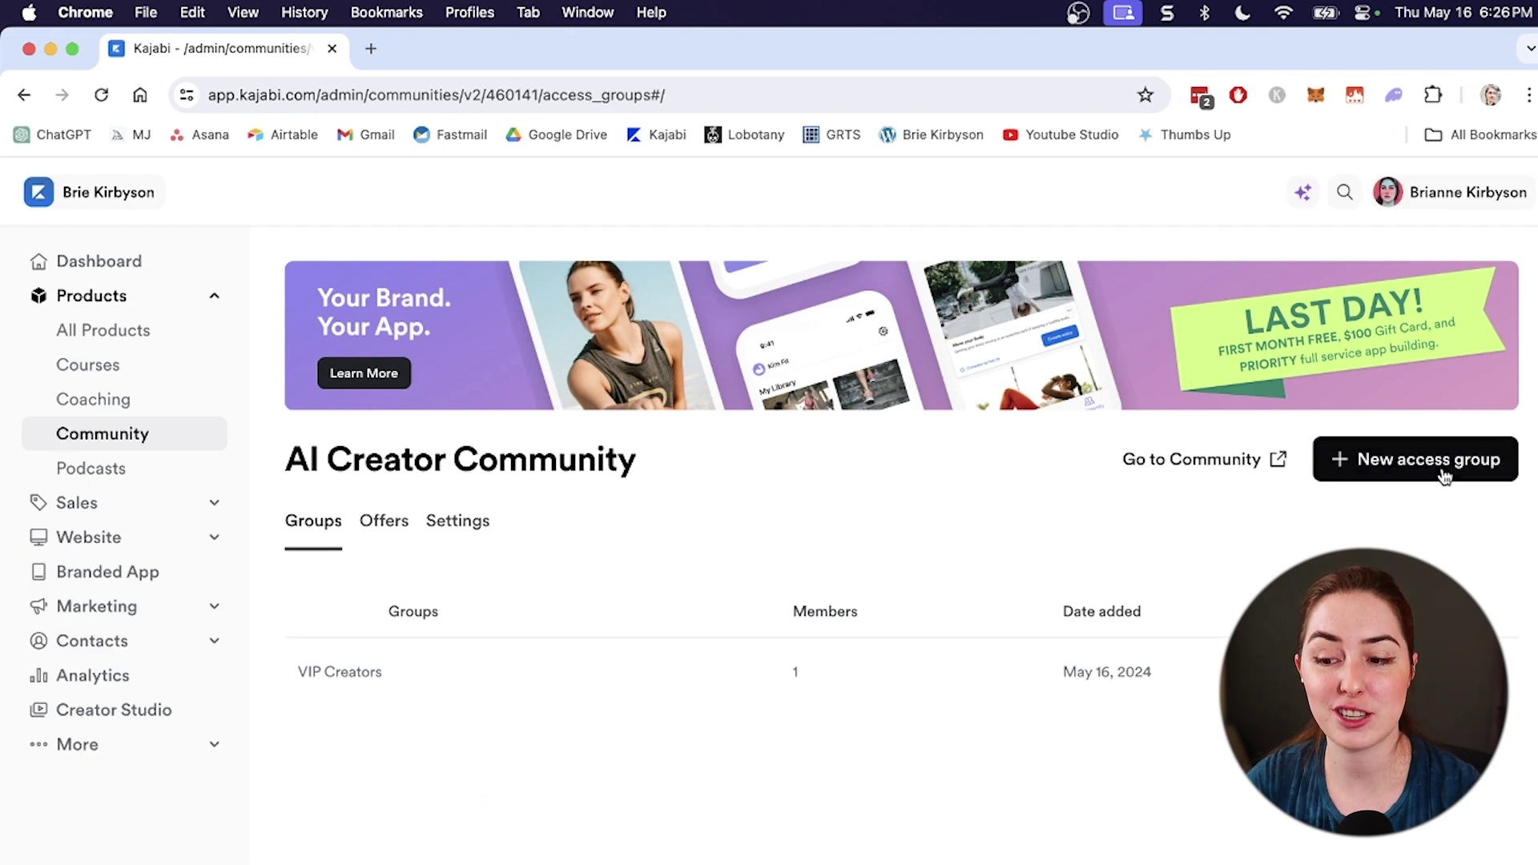
{"action": "left_click", "coordinate": [1455, 471]}
{"action": "left_click", "coordinate": [144, 445]}
{"action": "type", "text": "Basic Members"}
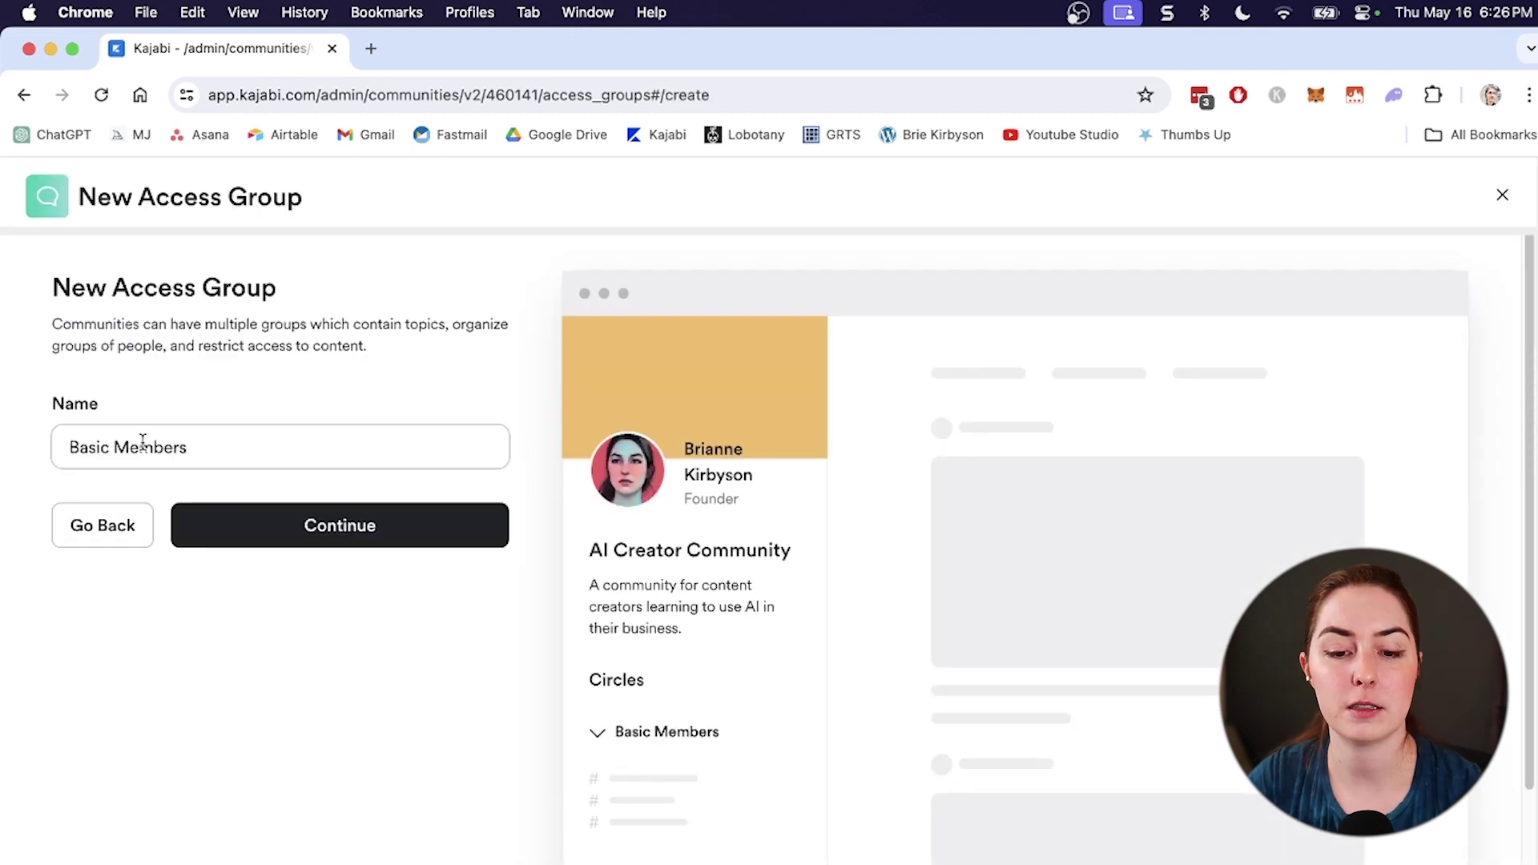
{"action": "left_click", "coordinate": [372, 525]}
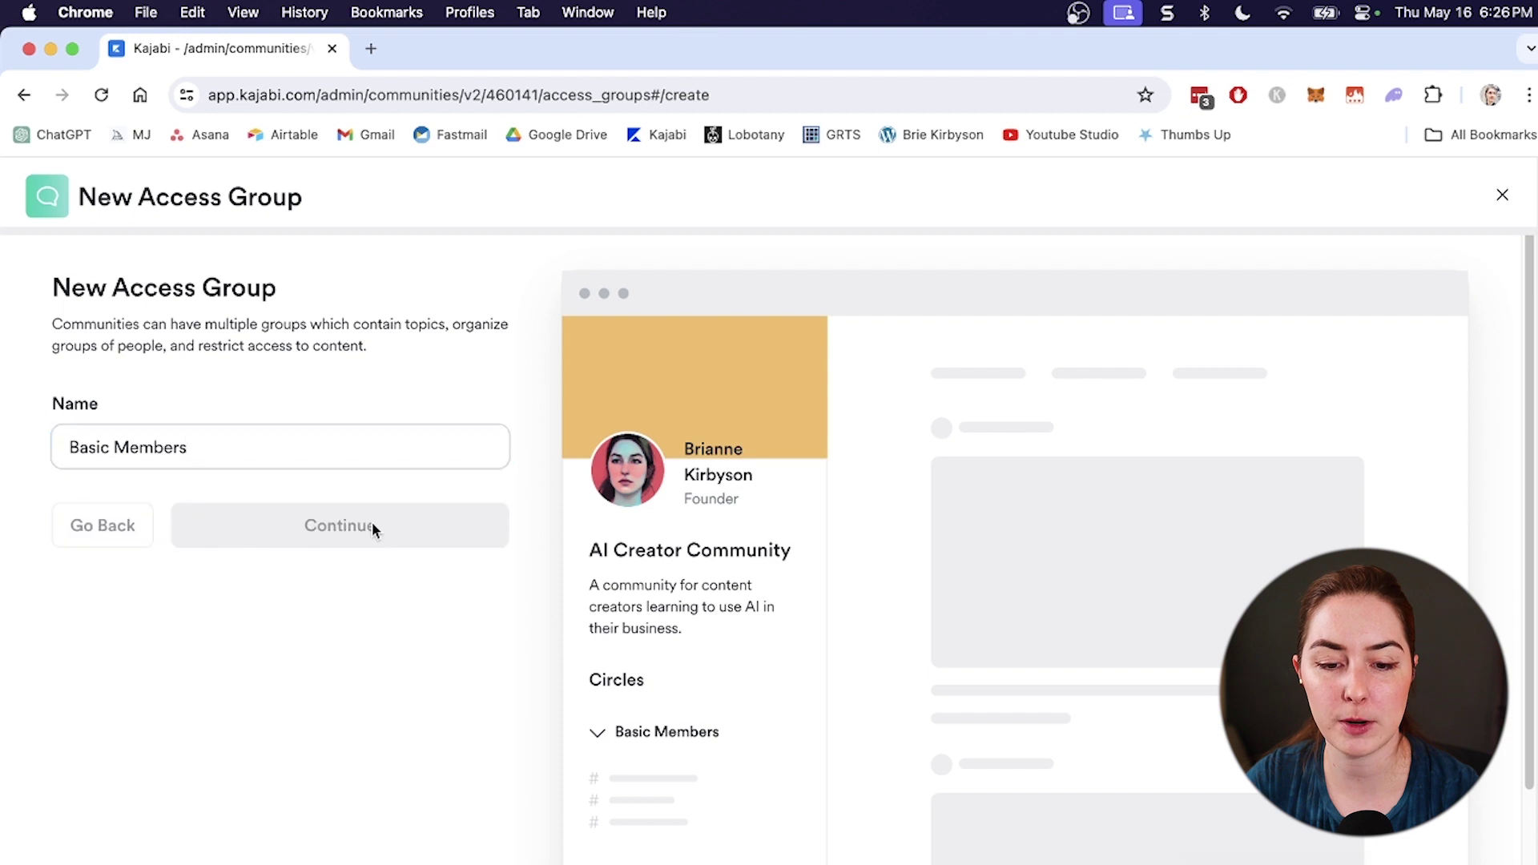
{"action": "left_click", "coordinate": [176, 471]}
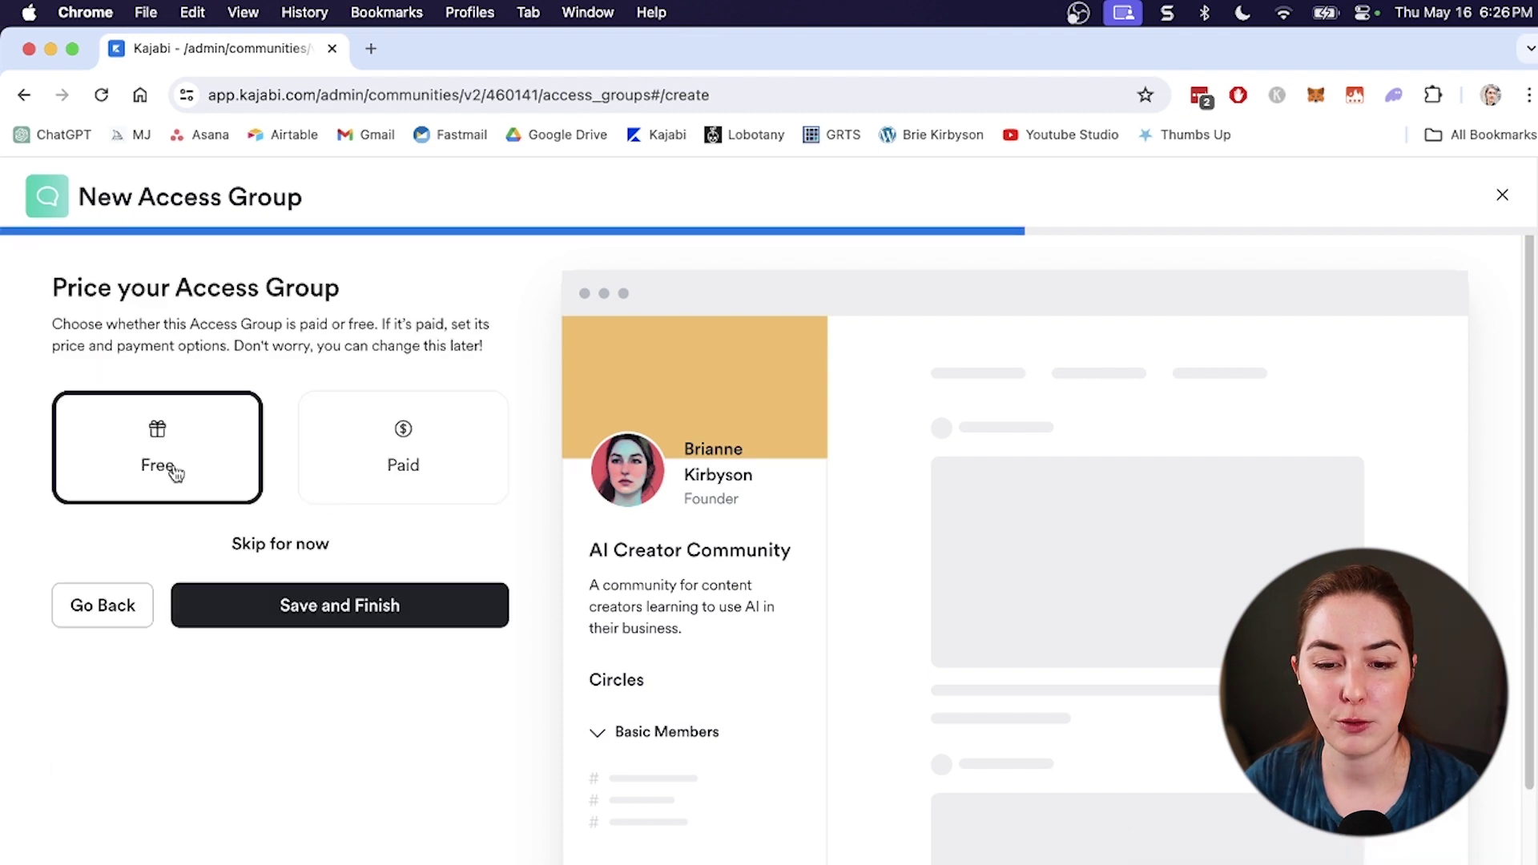
{"action": "scroll", "coordinate": [209, 412], "scroll_direction": "down", "scroll_amount": 1}
{"action": "scroll", "coordinate": [240, 457], "scroll_direction": "down", "scroll_amount": 1}
{"action": "left_click", "coordinate": [302, 501]}
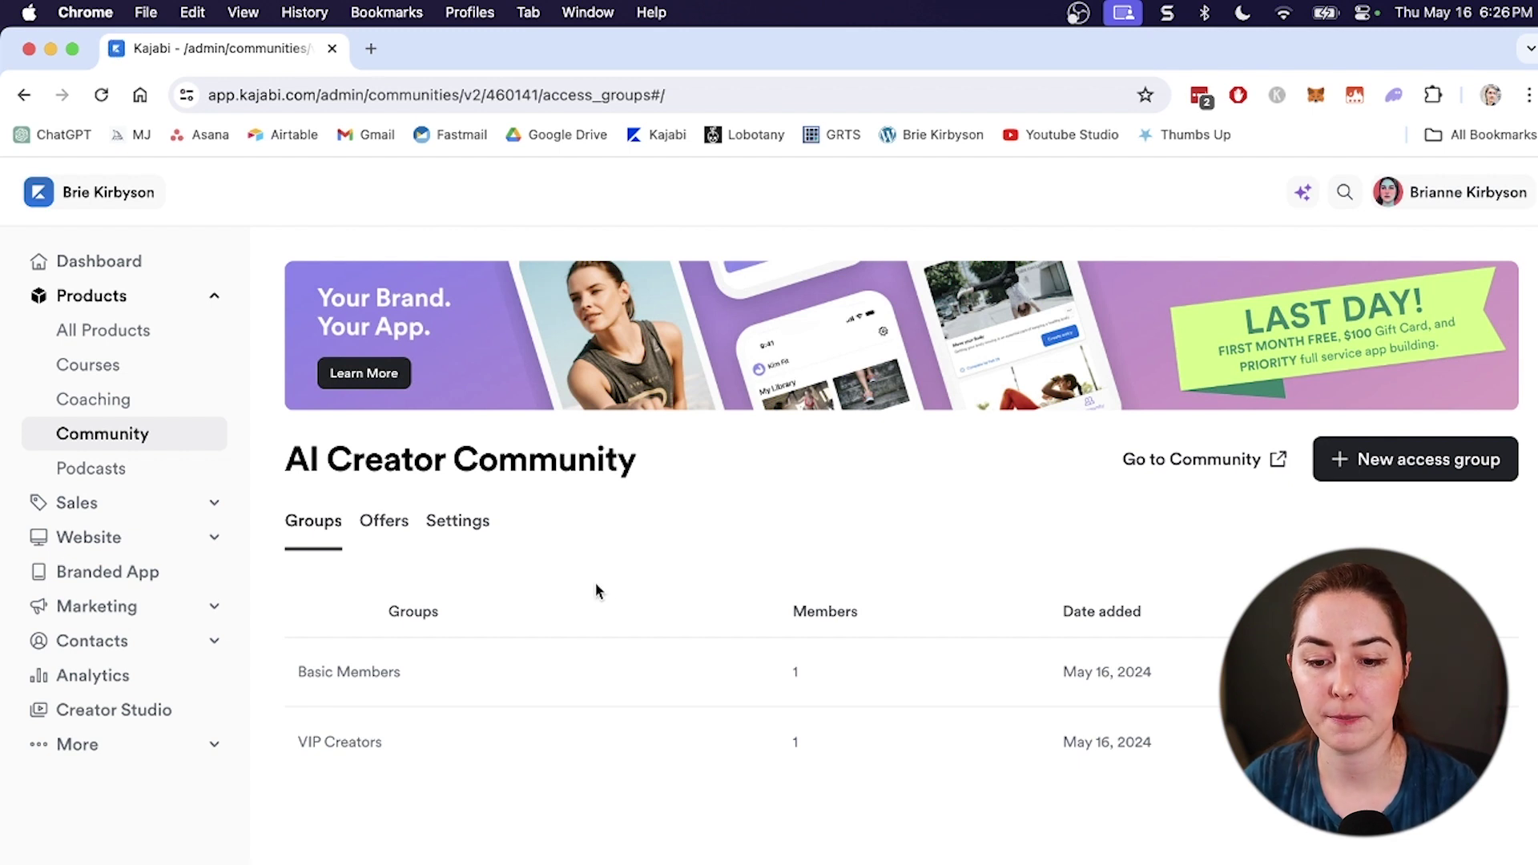
{"action": "left_click", "coordinate": [385, 529]}
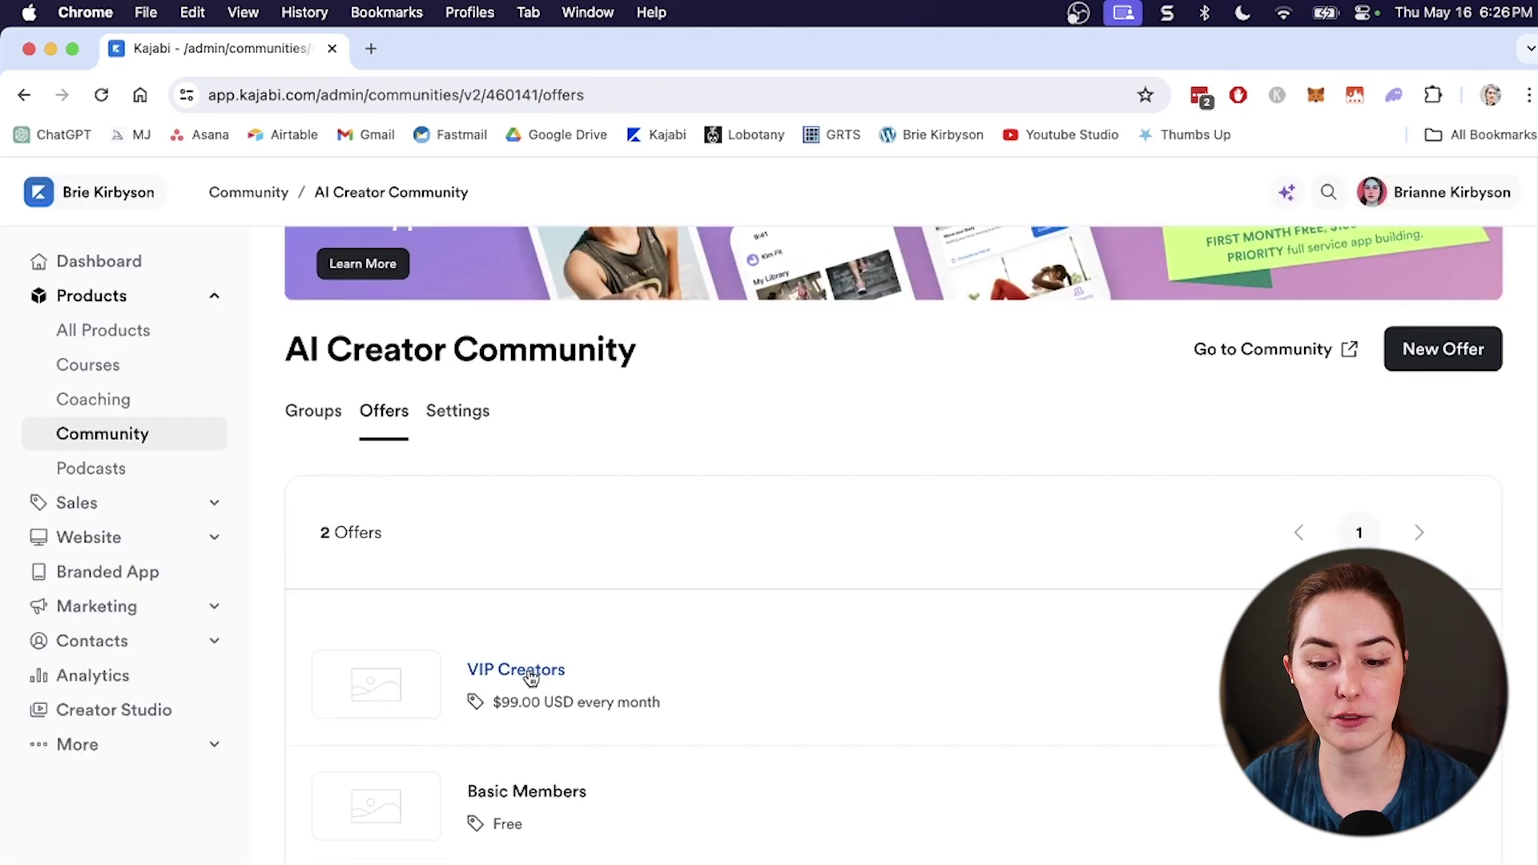
Review the Offers list and the $99 monthly VIP Creators offer details
{"action": "scroll", "coordinate": [516, 685], "scroll_direction": "up", "scroll_amount": 2}
{"action": "scroll", "coordinate": [553, 737], "scroll_direction": "down", "scroll_amount": 2}
{"action": "scroll", "coordinate": [570, 767], "scroll_direction": "down", "scroll_amount": 1}
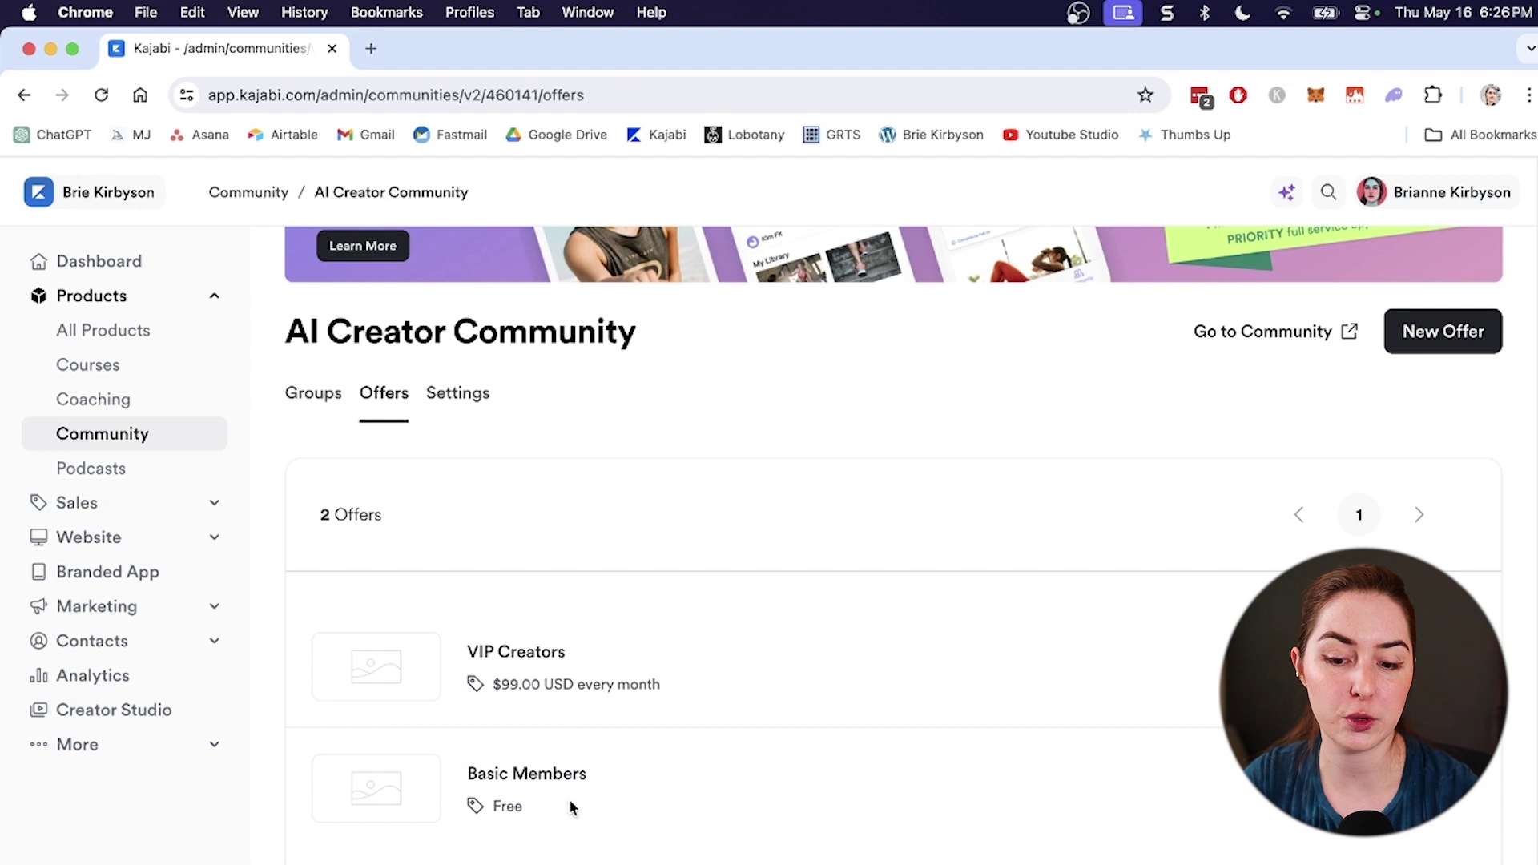
{"action": "left_click", "coordinate": [551, 655]}
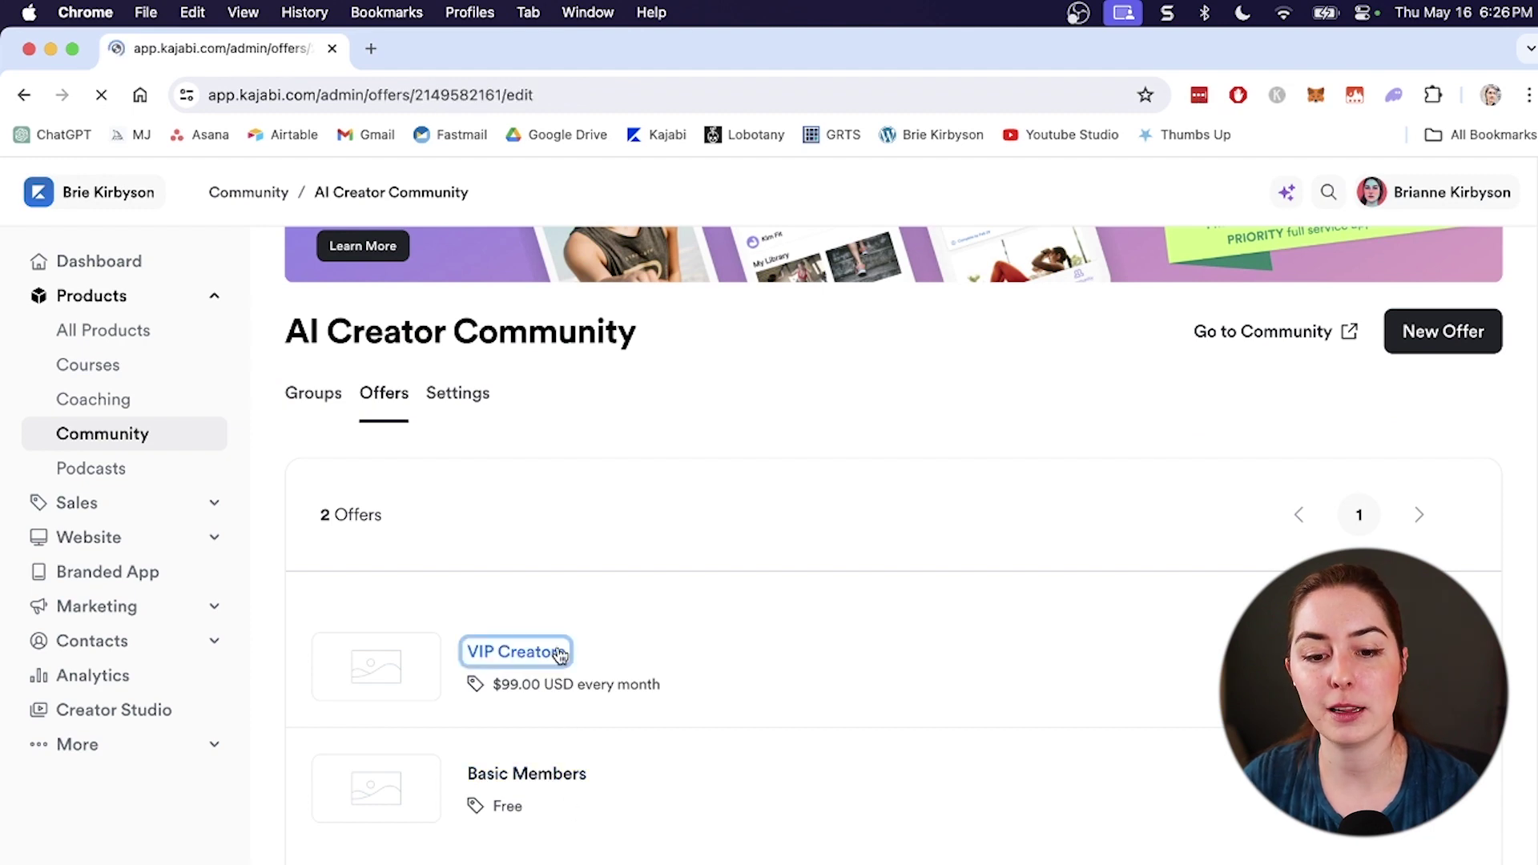
{"action": "scroll", "coordinate": [693, 570], "scroll_direction": "down", "scroll_amount": 5}
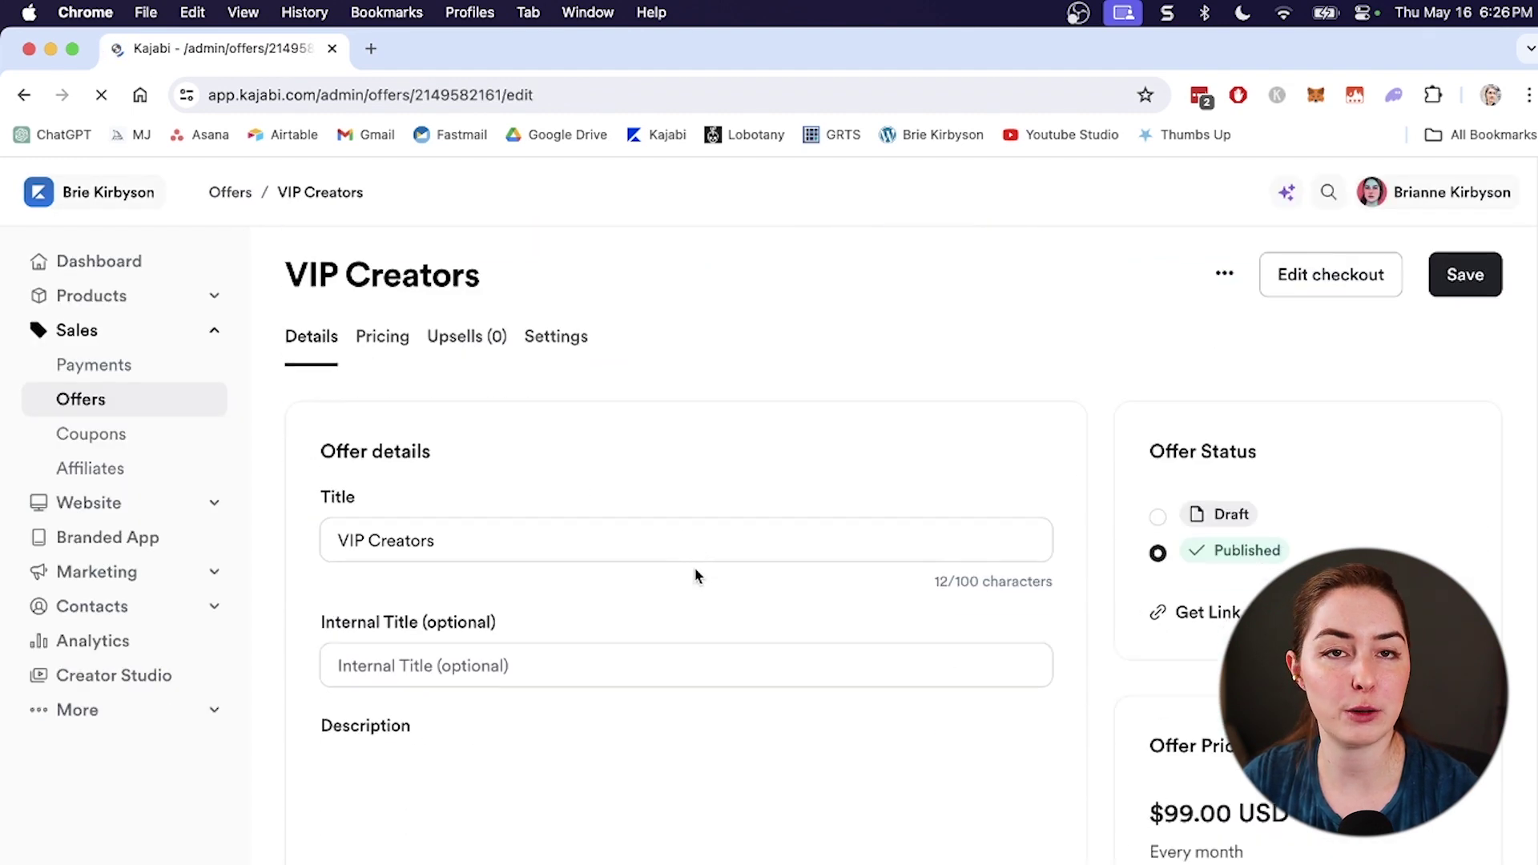
{"action": "scroll", "coordinate": [1069, 526], "scroll_direction": "down", "scroll_amount": 7}
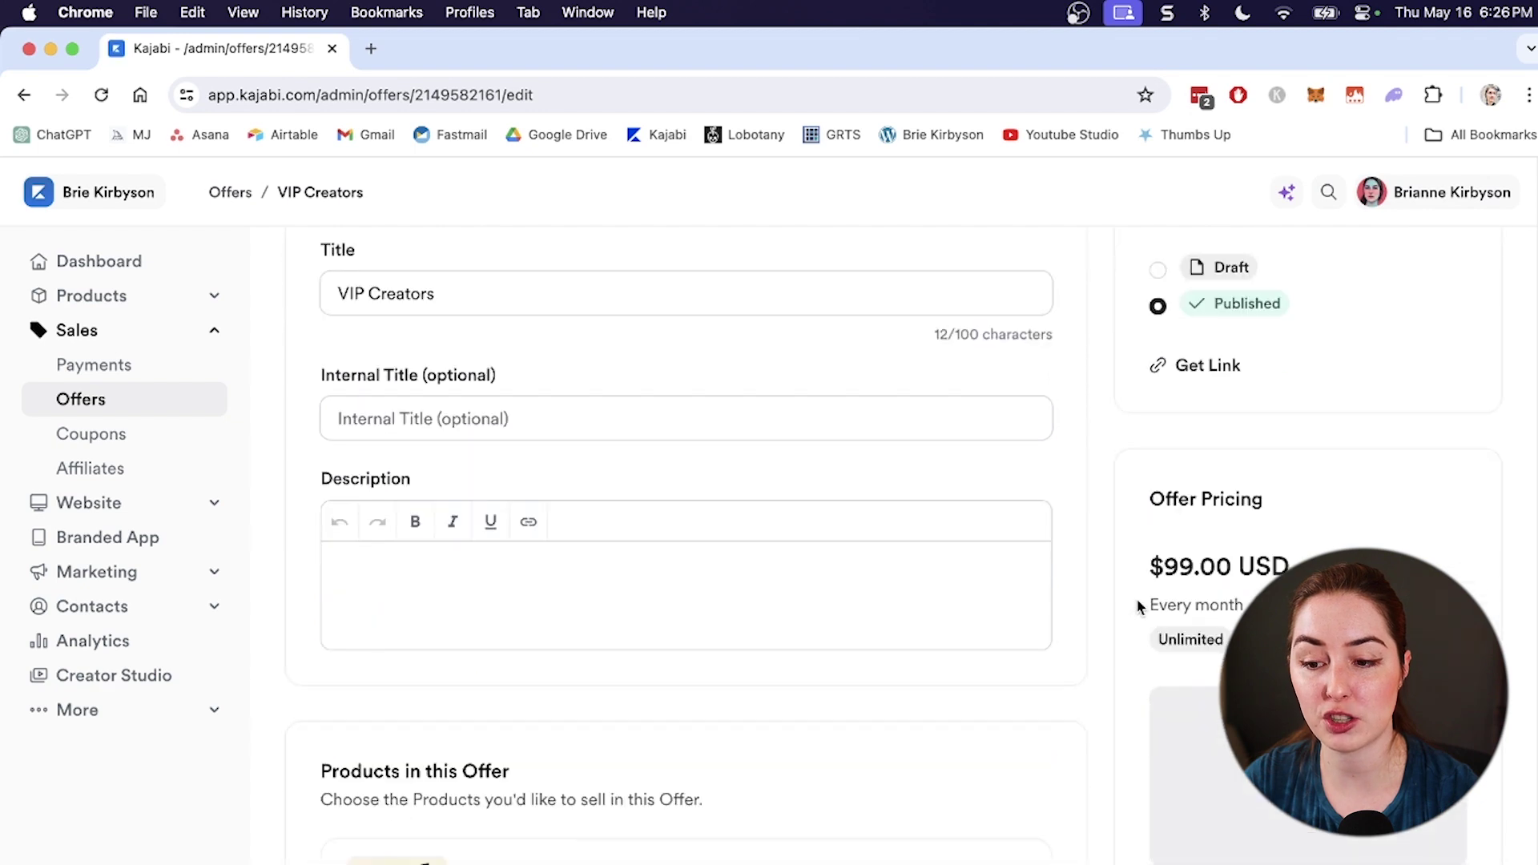
{"action": "scroll", "coordinate": [1075, 593], "scroll_direction": "up", "scroll_amount": 10}
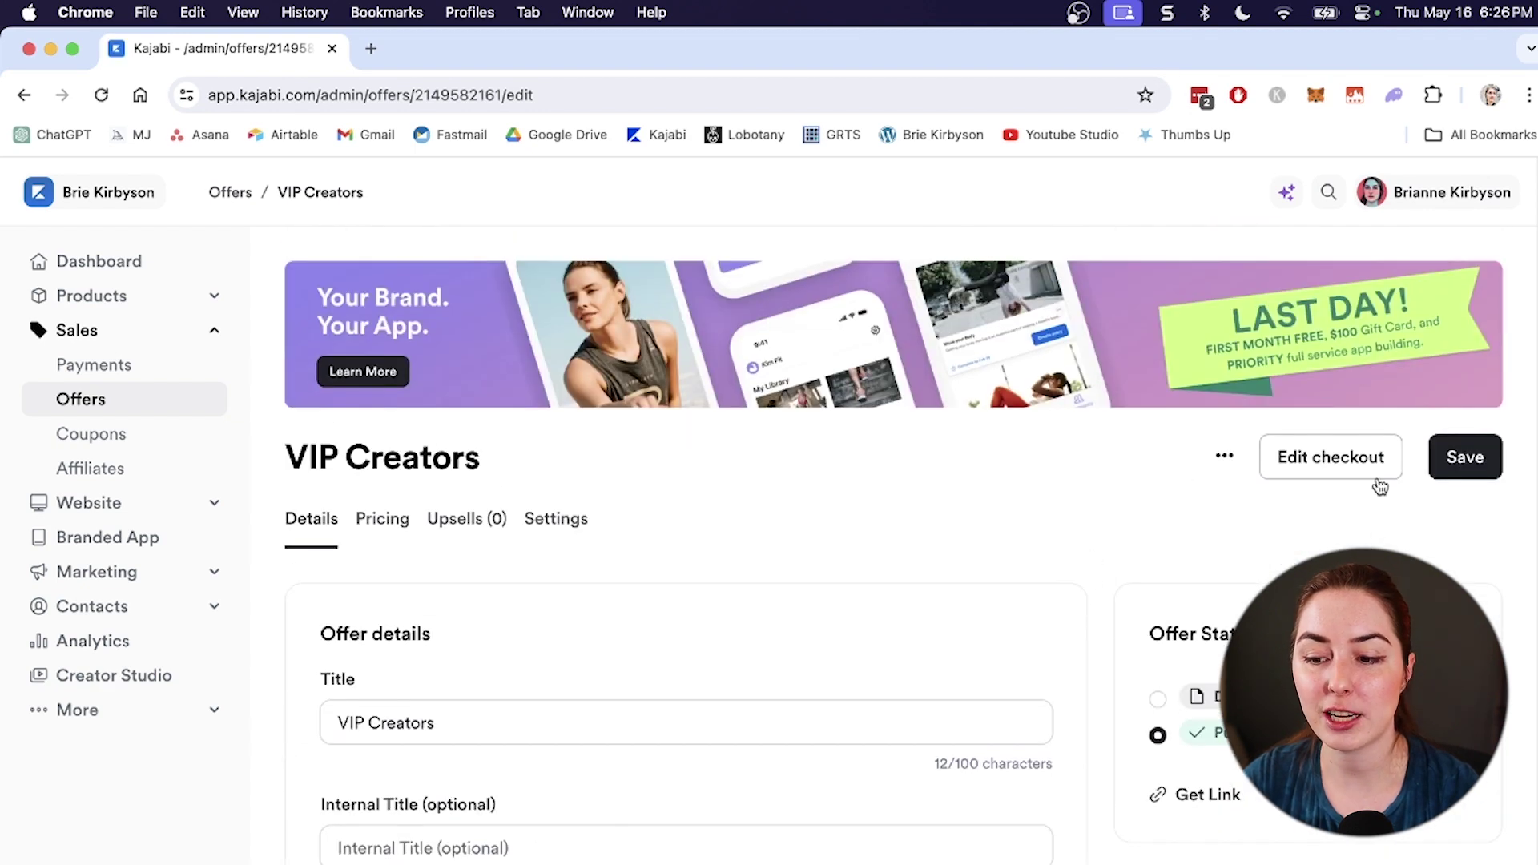
{"action": "scroll", "coordinate": [1099, 660], "scroll_direction": "down", "scroll_amount": 6}
{"action": "scroll", "coordinate": [694, 652], "scroll_direction": "down", "scroll_amount": 10}
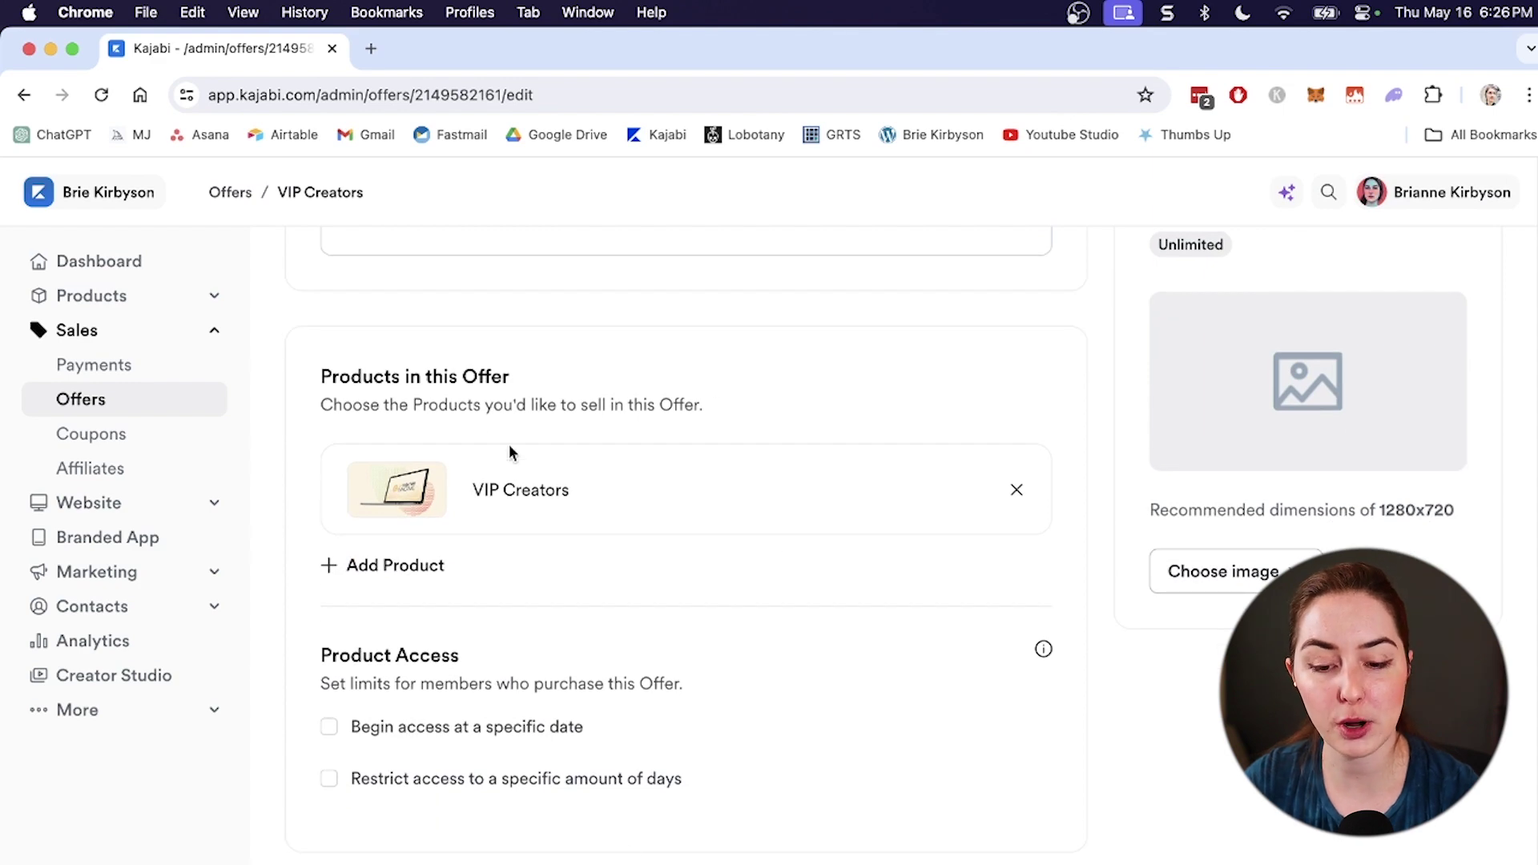
{"action": "scroll", "coordinate": [508, 444], "scroll_direction": "down", "scroll_amount": 5}
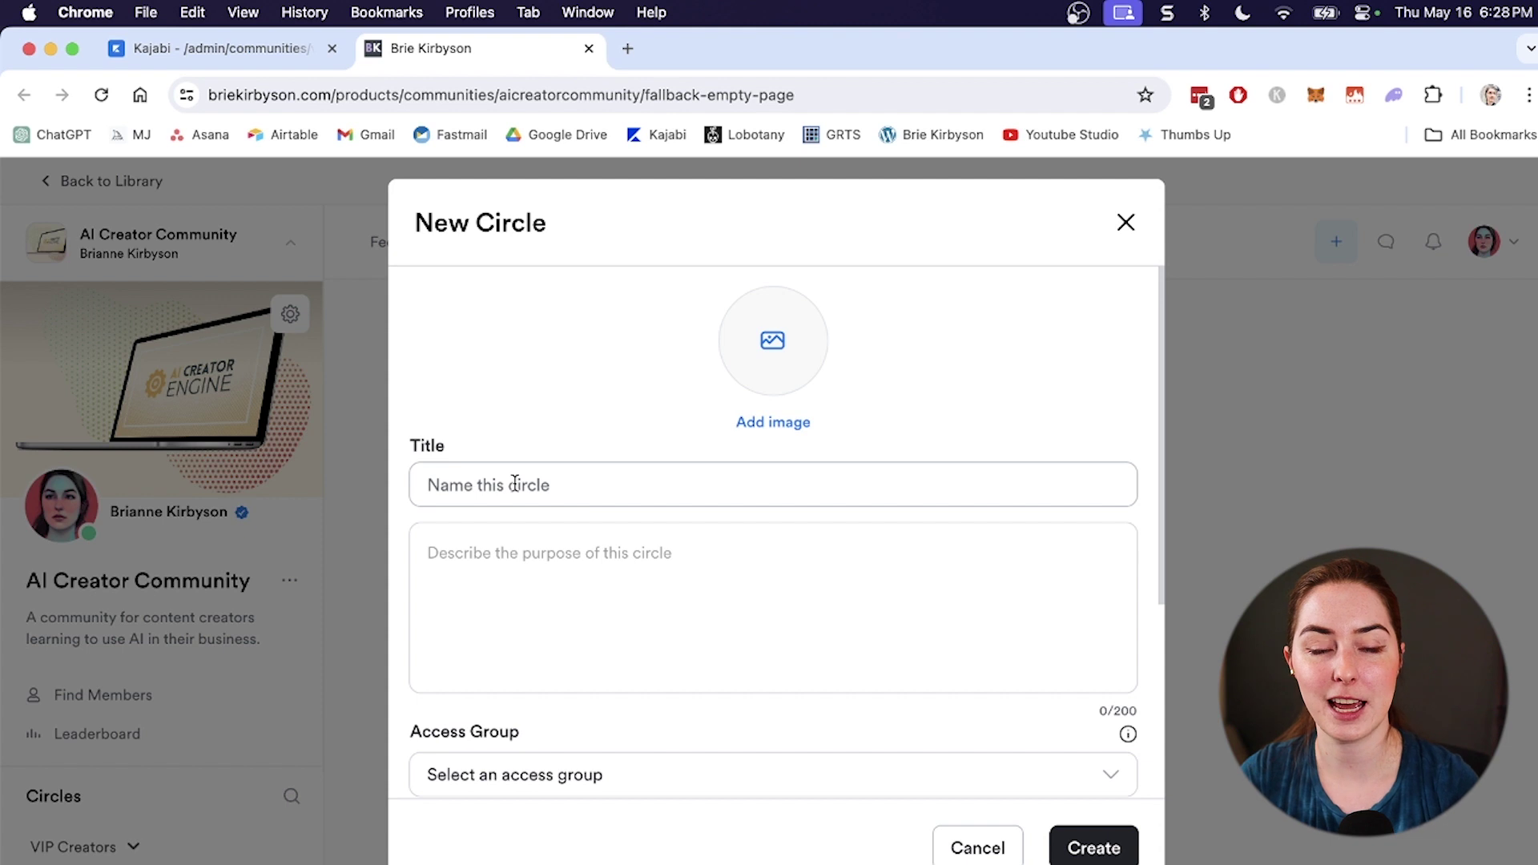
Give the new circle the title 'General Chat' and description 'Chat with your fellow creators'
{"action": "left_click", "coordinate": [515, 483]}
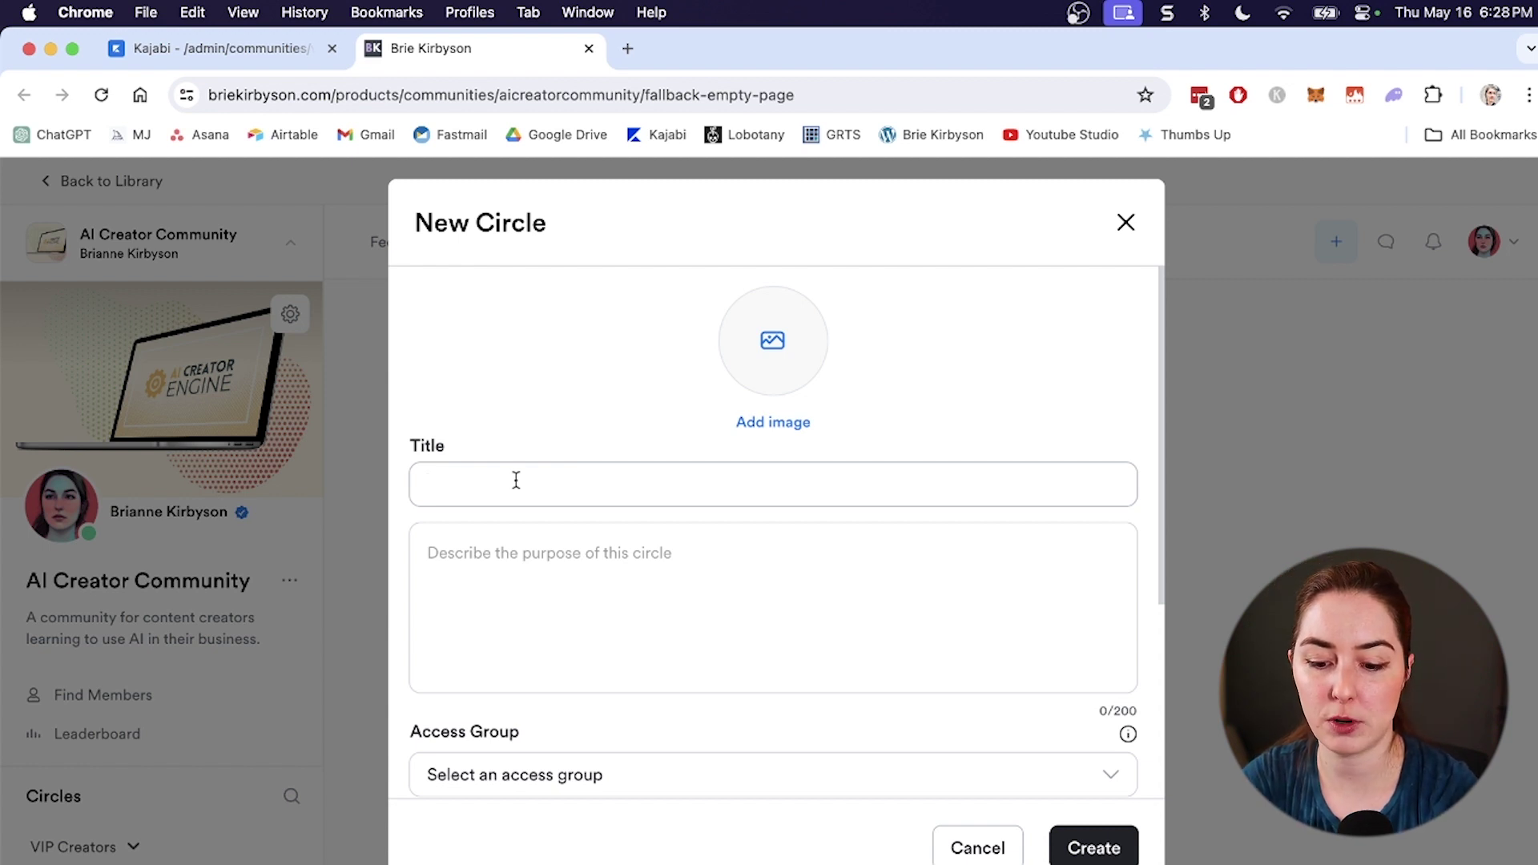
{"action": "type", "text": "General Chat"}
{"action": "key", "text": "Tab"}
{"action": "type", "text": "Chat with your fellow creators"}
{"action": "scroll", "coordinate": [703, 330], "scroll_direction": "down", "scroll_amount": 1}
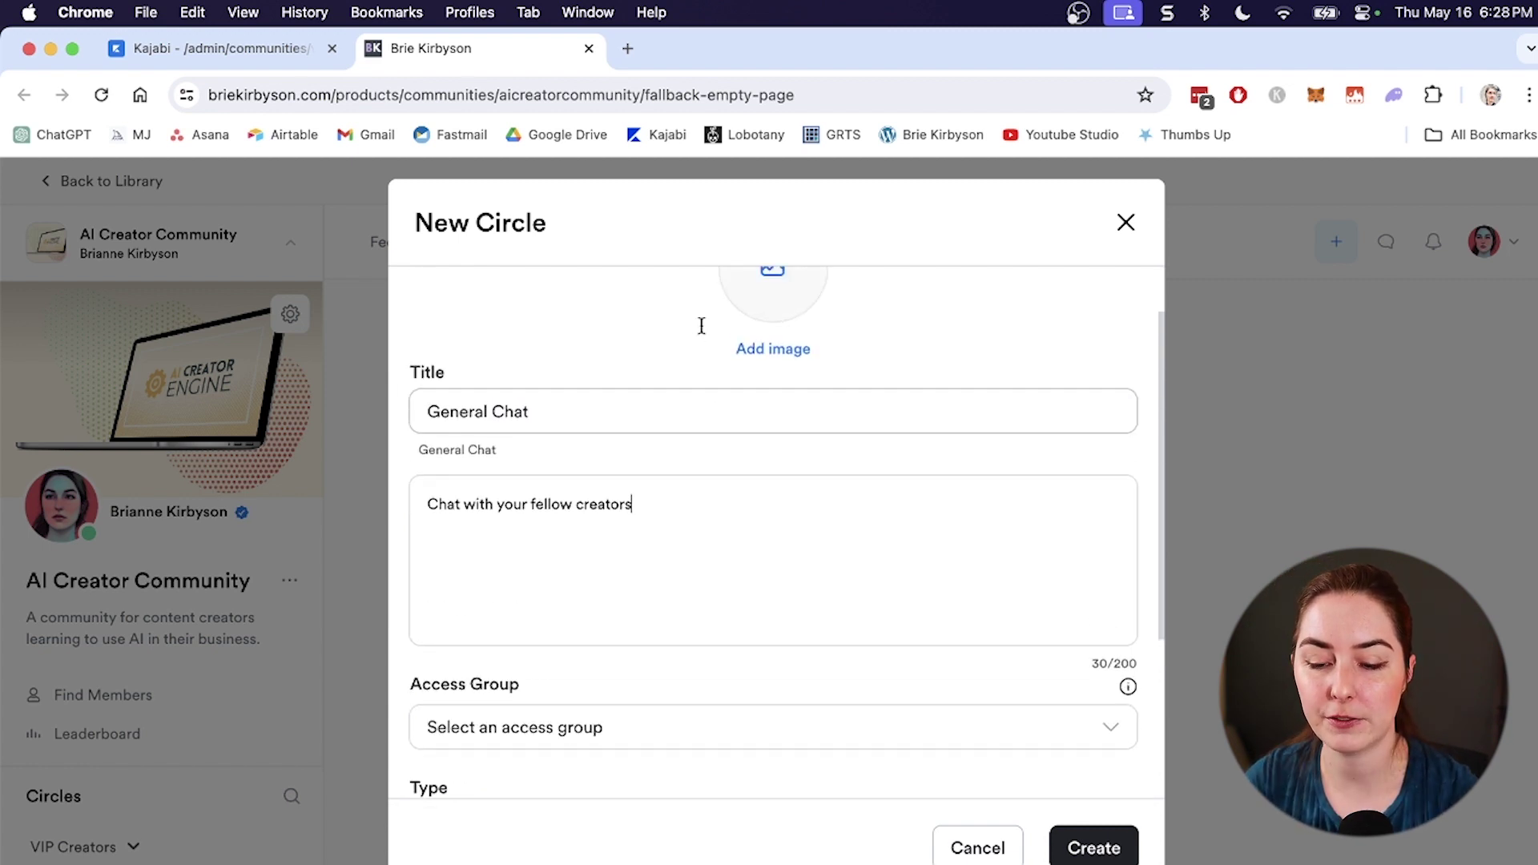
{"action": "scroll", "coordinate": [758, 449], "scroll_direction": "down", "scroll_amount": 5}
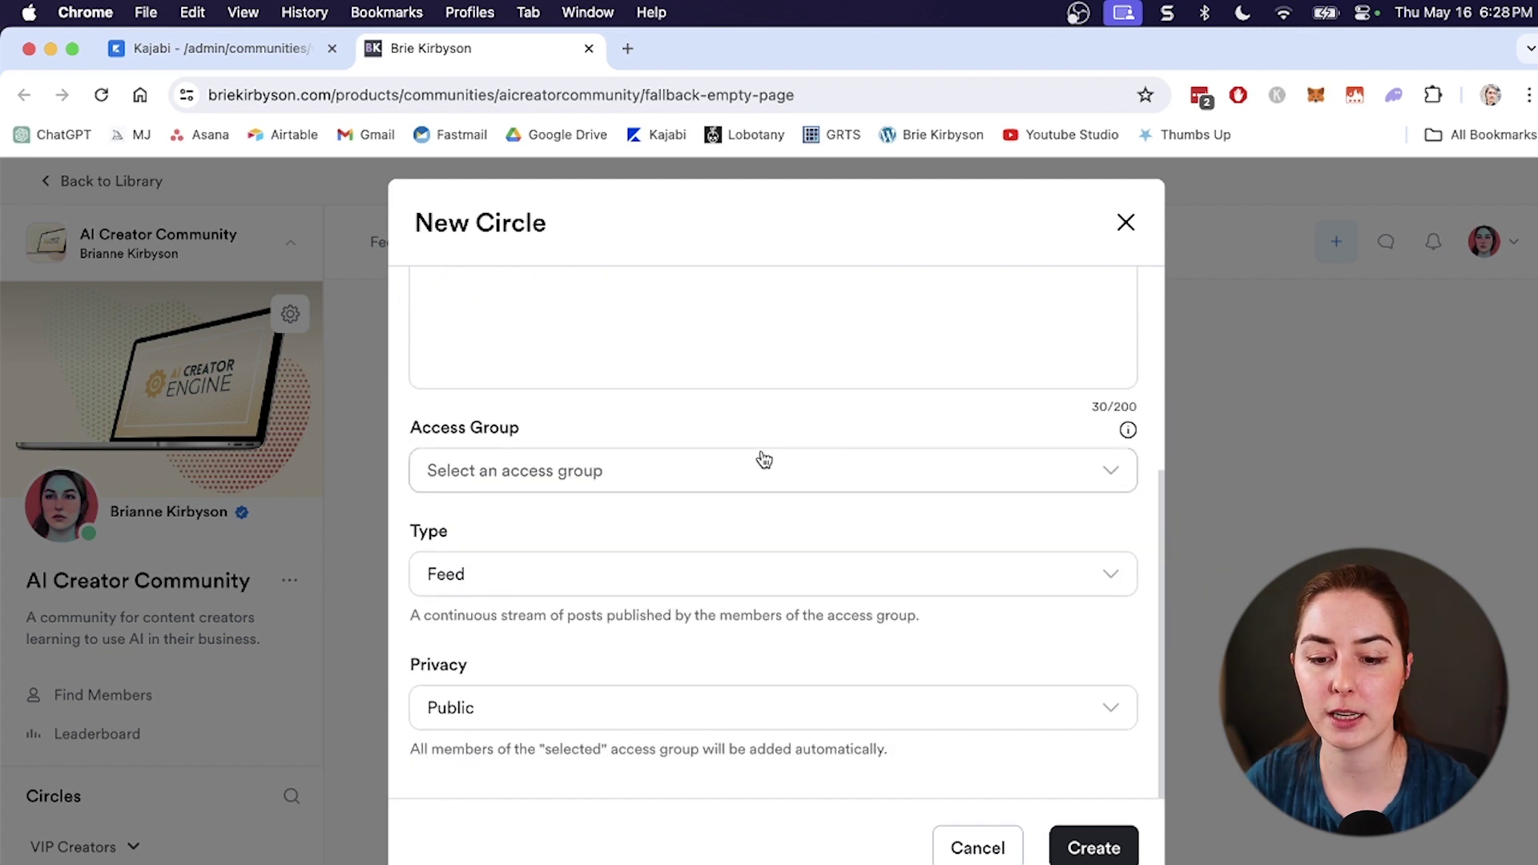
Set the circle type to Chat
{"action": "left_click", "coordinate": [1108, 591]}
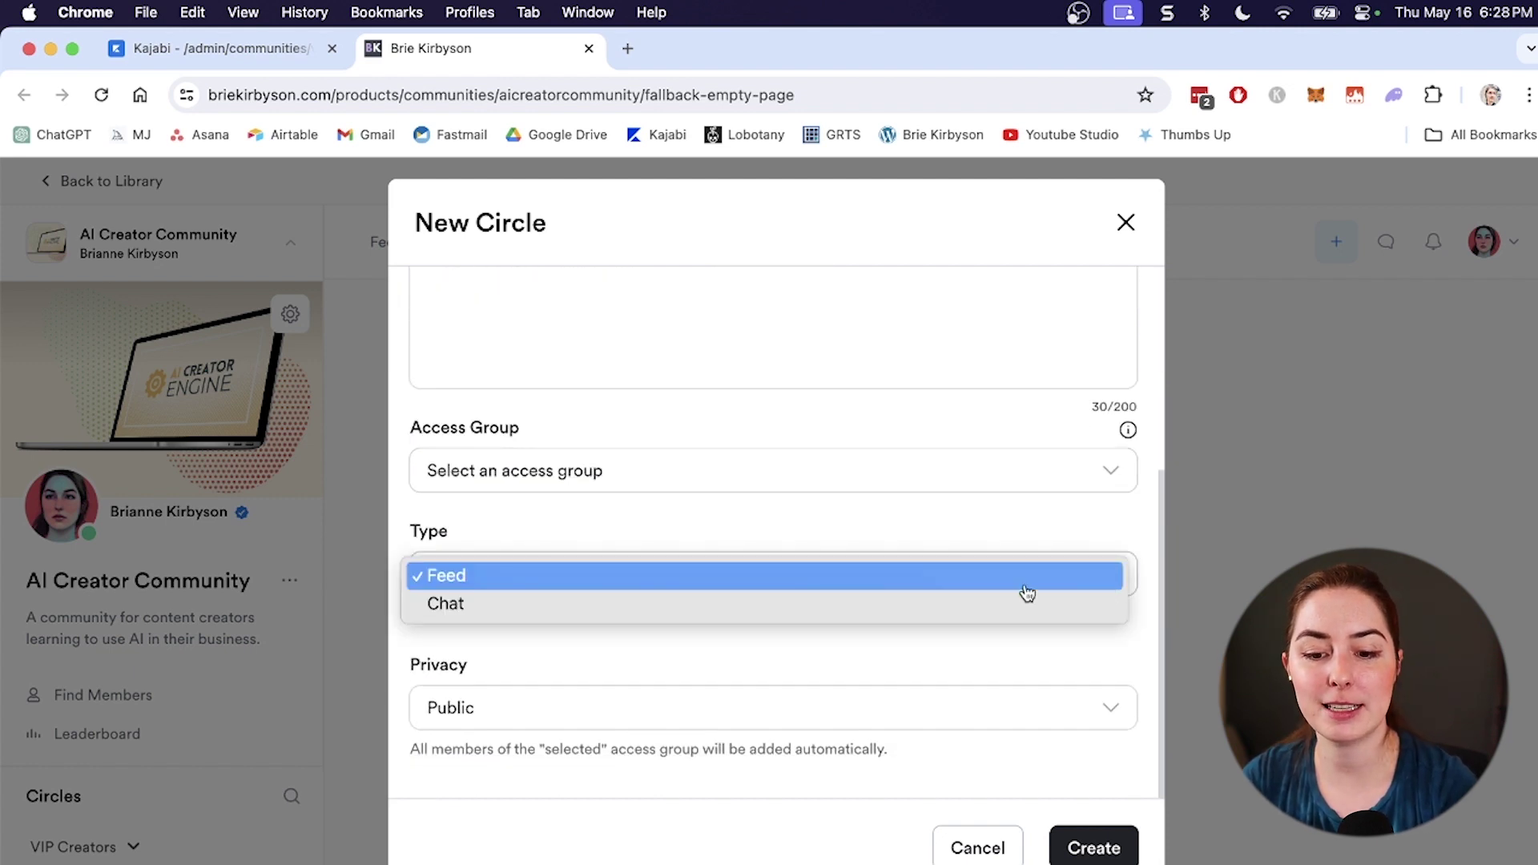
{"action": "left_click", "coordinate": [958, 611]}
{"action": "left_click", "coordinate": [990, 592]}
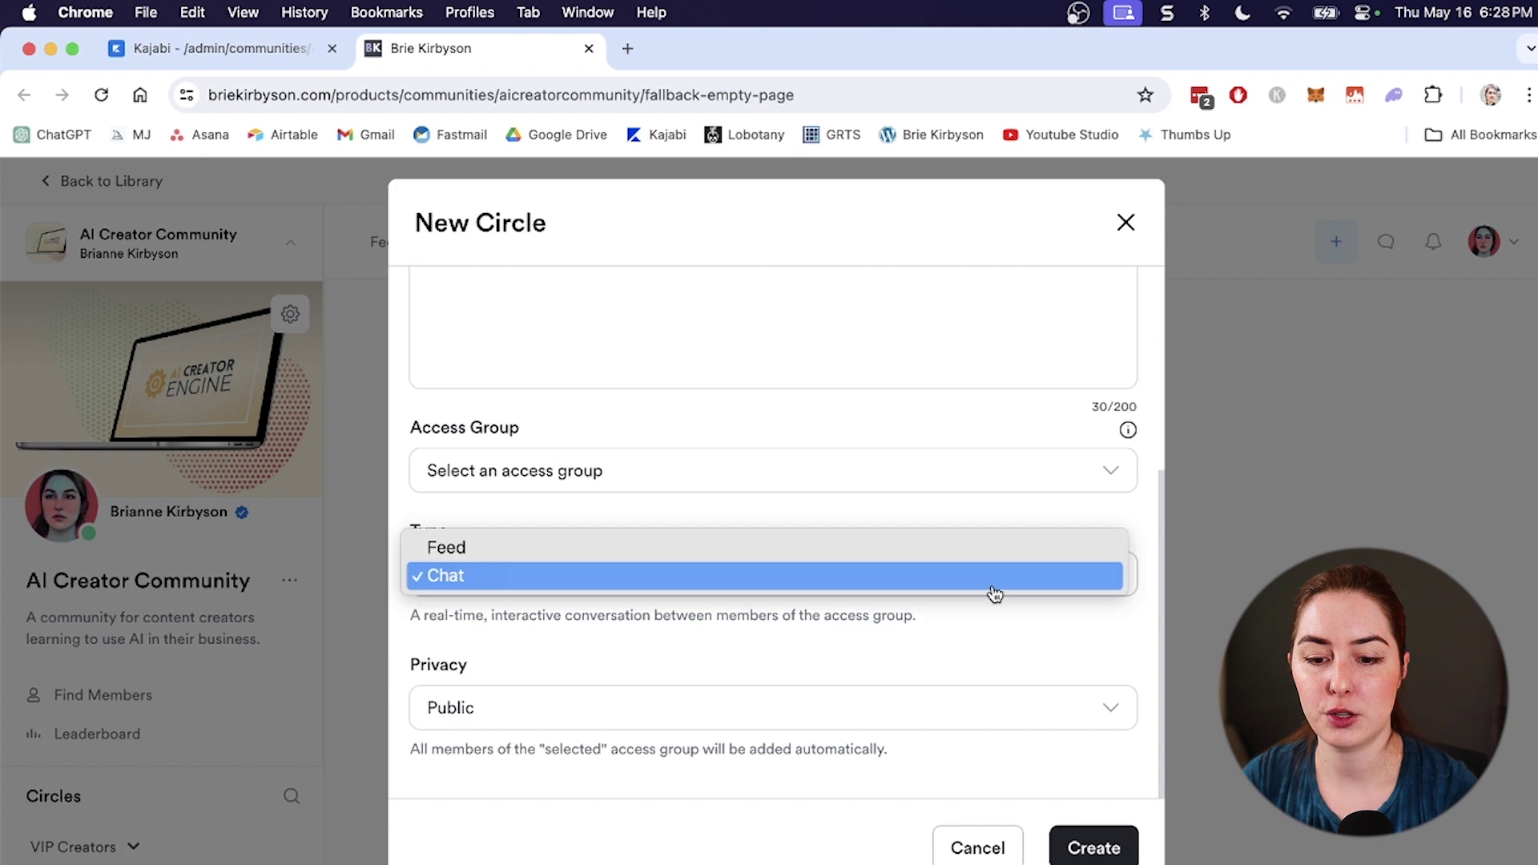
{"action": "left_click", "coordinate": [978, 547]}
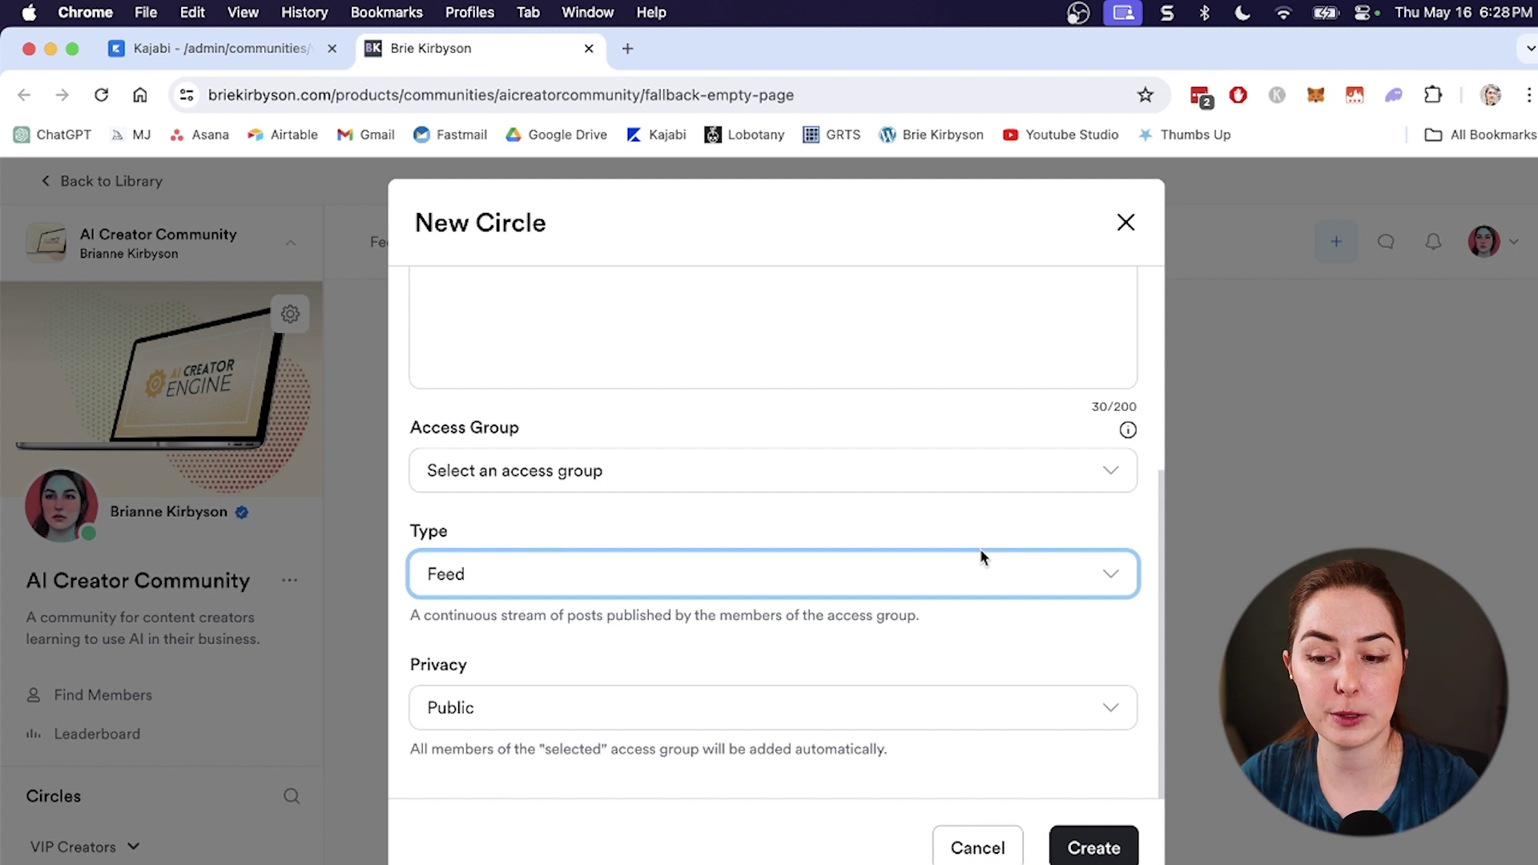
{"action": "left_click", "coordinate": [979, 552]}
{"action": "left_click", "coordinate": [919, 611]}
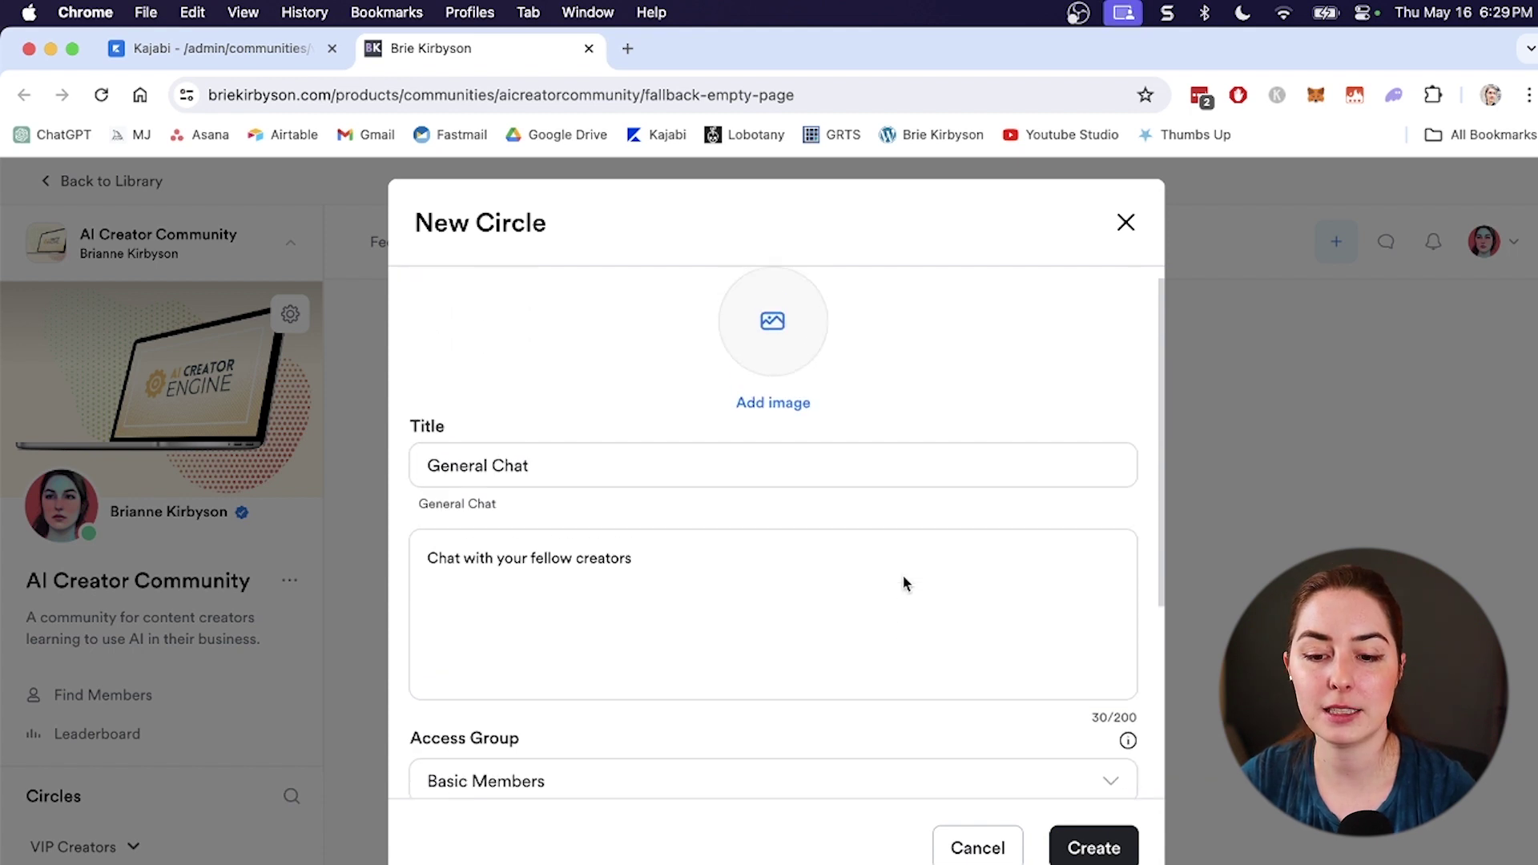
Leave the circle's privacy as Public and create the circle
{"action": "scroll", "coordinate": [904, 583], "scroll_direction": "down", "scroll_amount": 5}
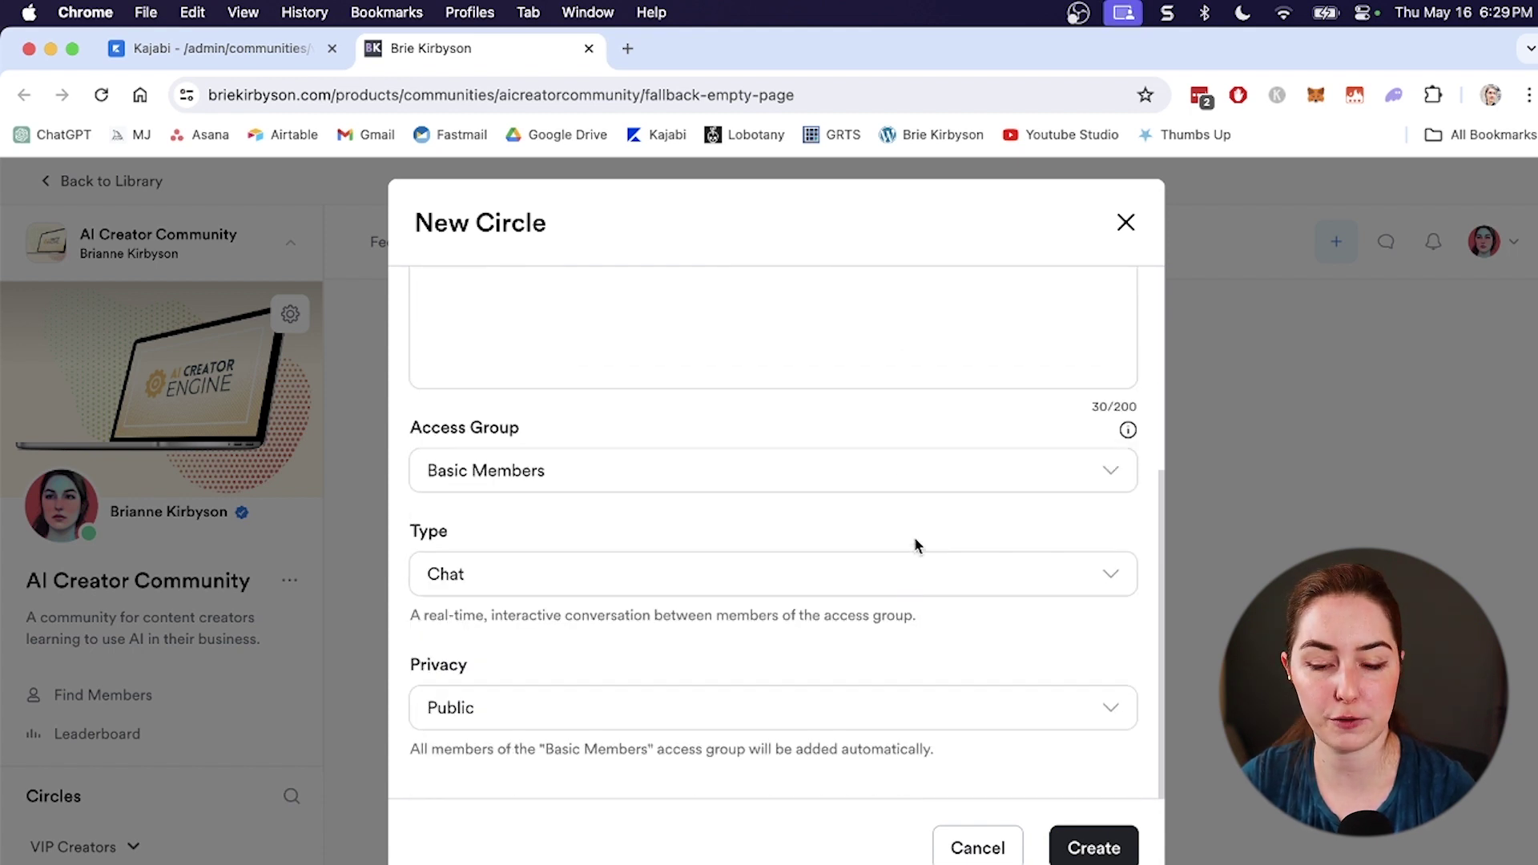
{"action": "left_click", "coordinate": [1041, 707]}
{"action": "left_click", "coordinate": [1041, 735]}
{"action": "left_click", "coordinate": [1041, 709]}
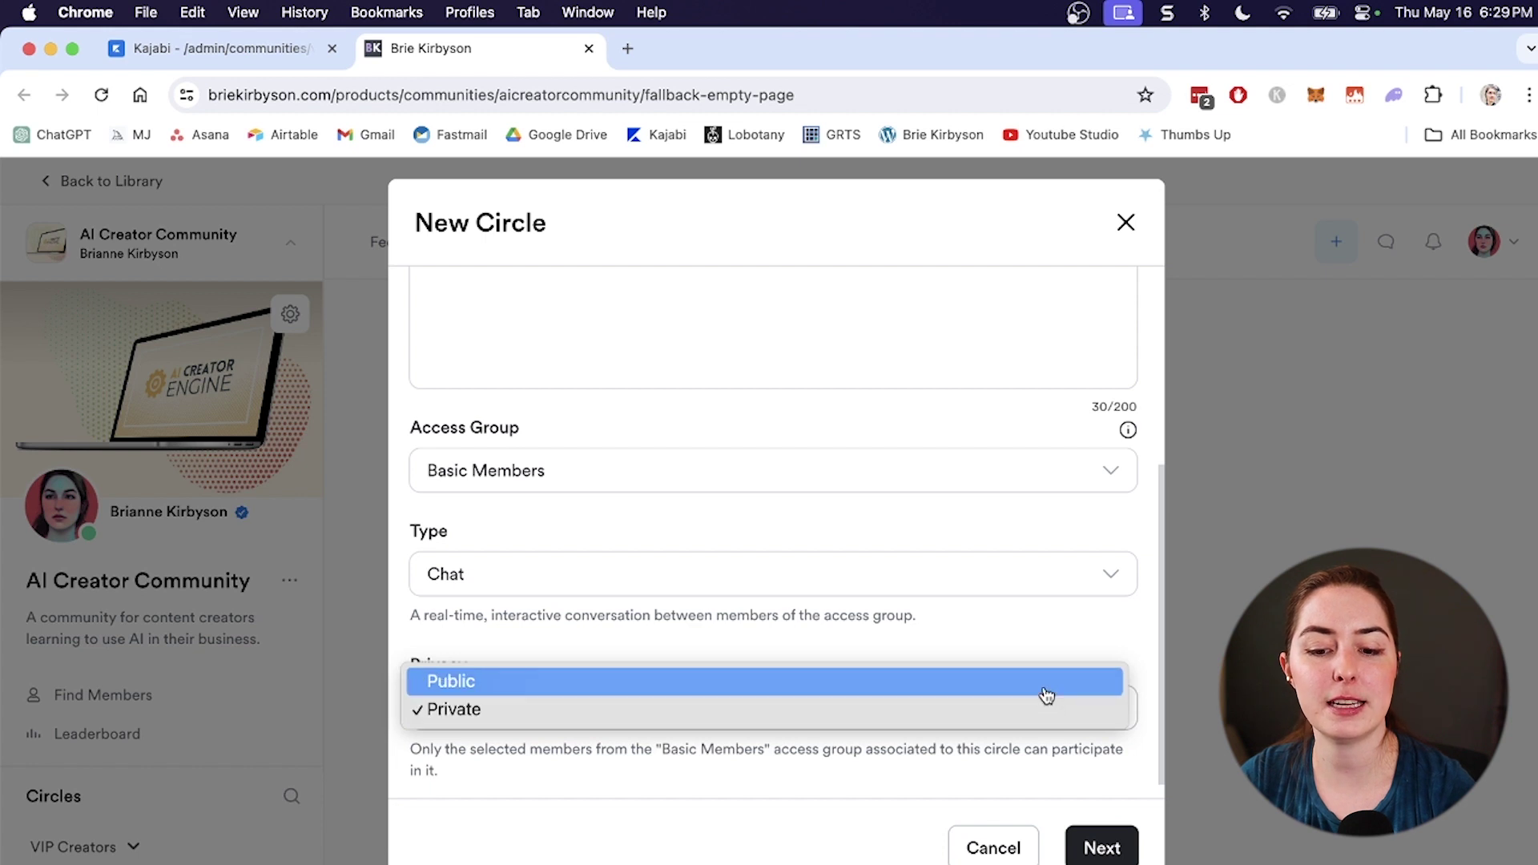
{"action": "left_click", "coordinate": [1046, 682]}
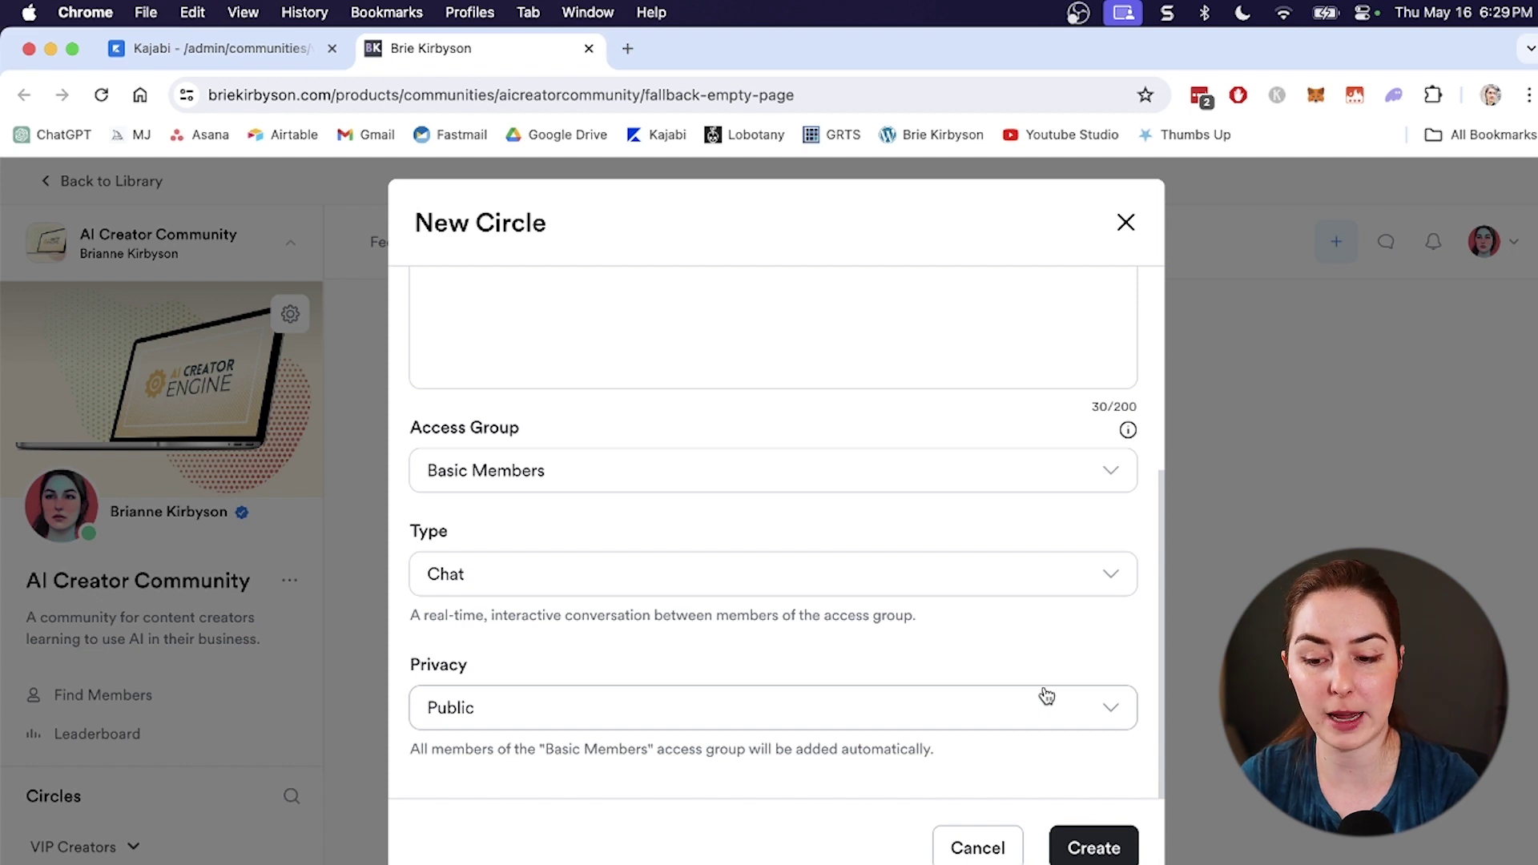
{"action": "left_click", "coordinate": [1047, 696]}
{"action": "left_click", "coordinate": [1012, 734]}
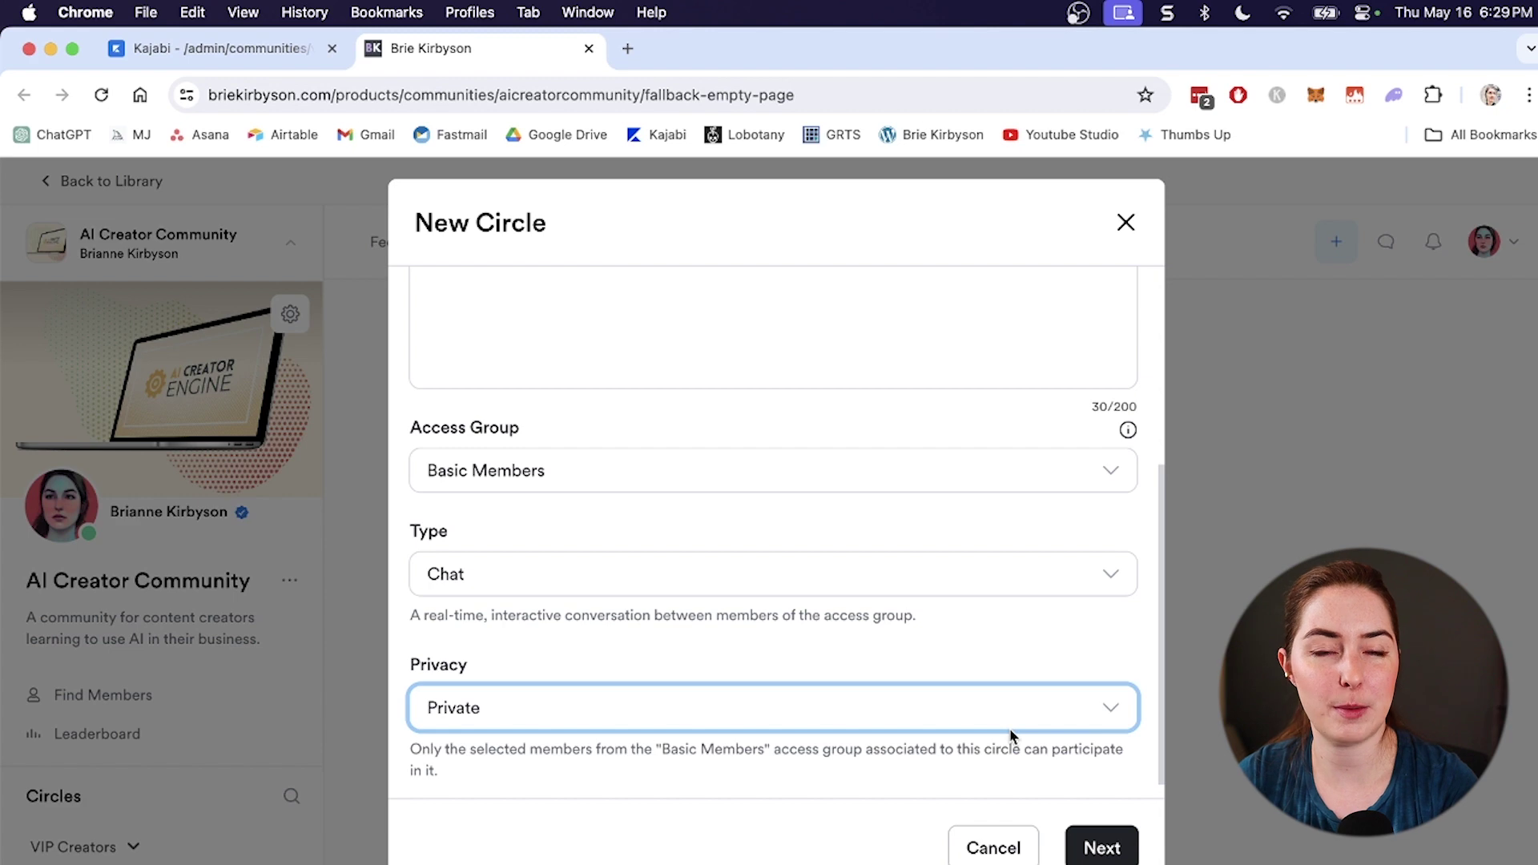
{"action": "left_click", "coordinate": [1020, 718]}
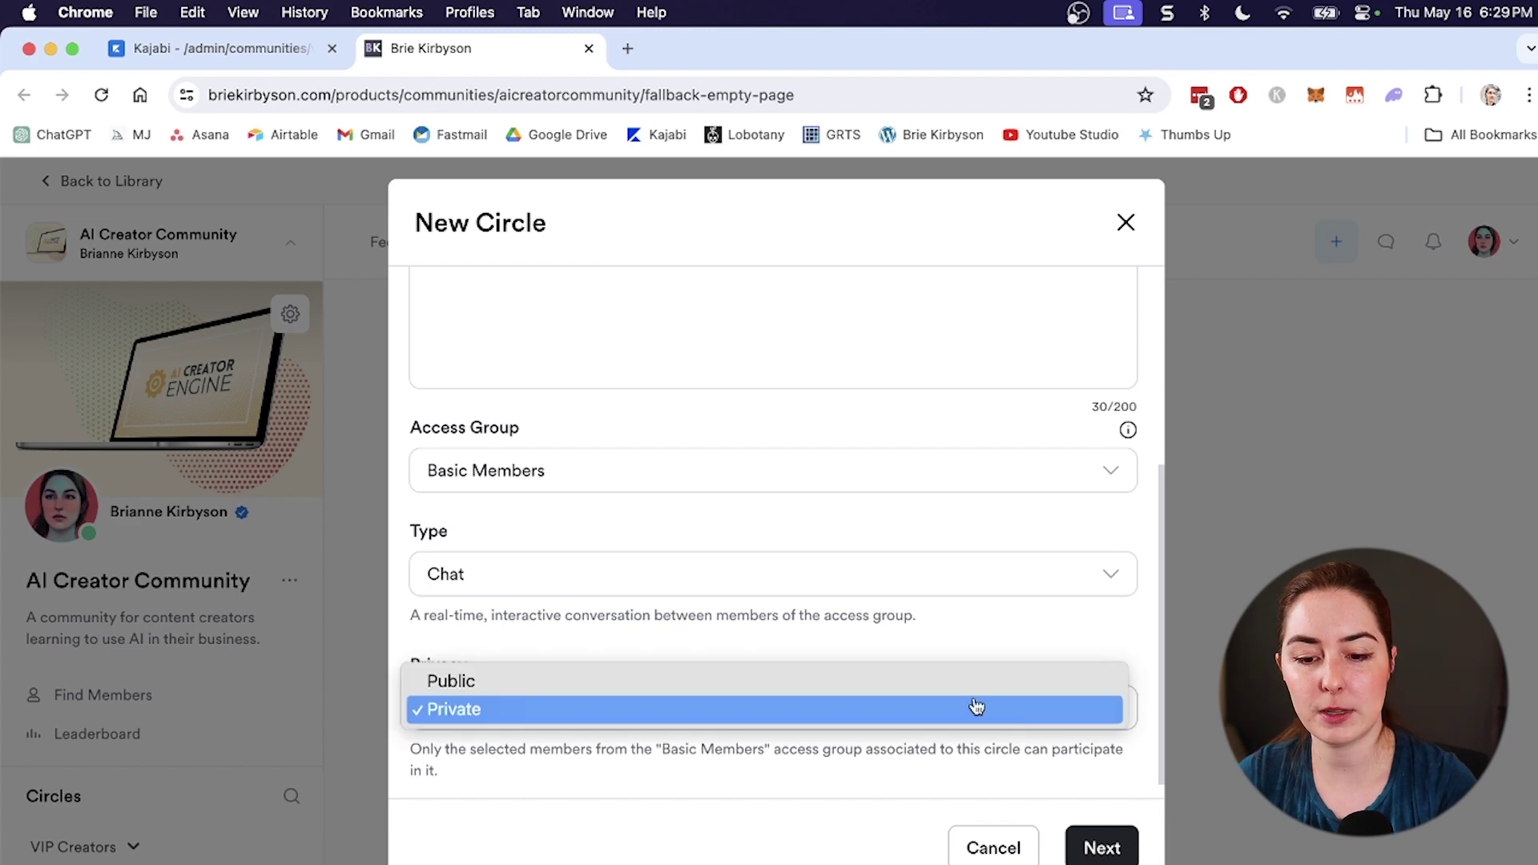
{"action": "left_click", "coordinate": [978, 680]}
{"action": "left_click", "coordinate": [1109, 848]}
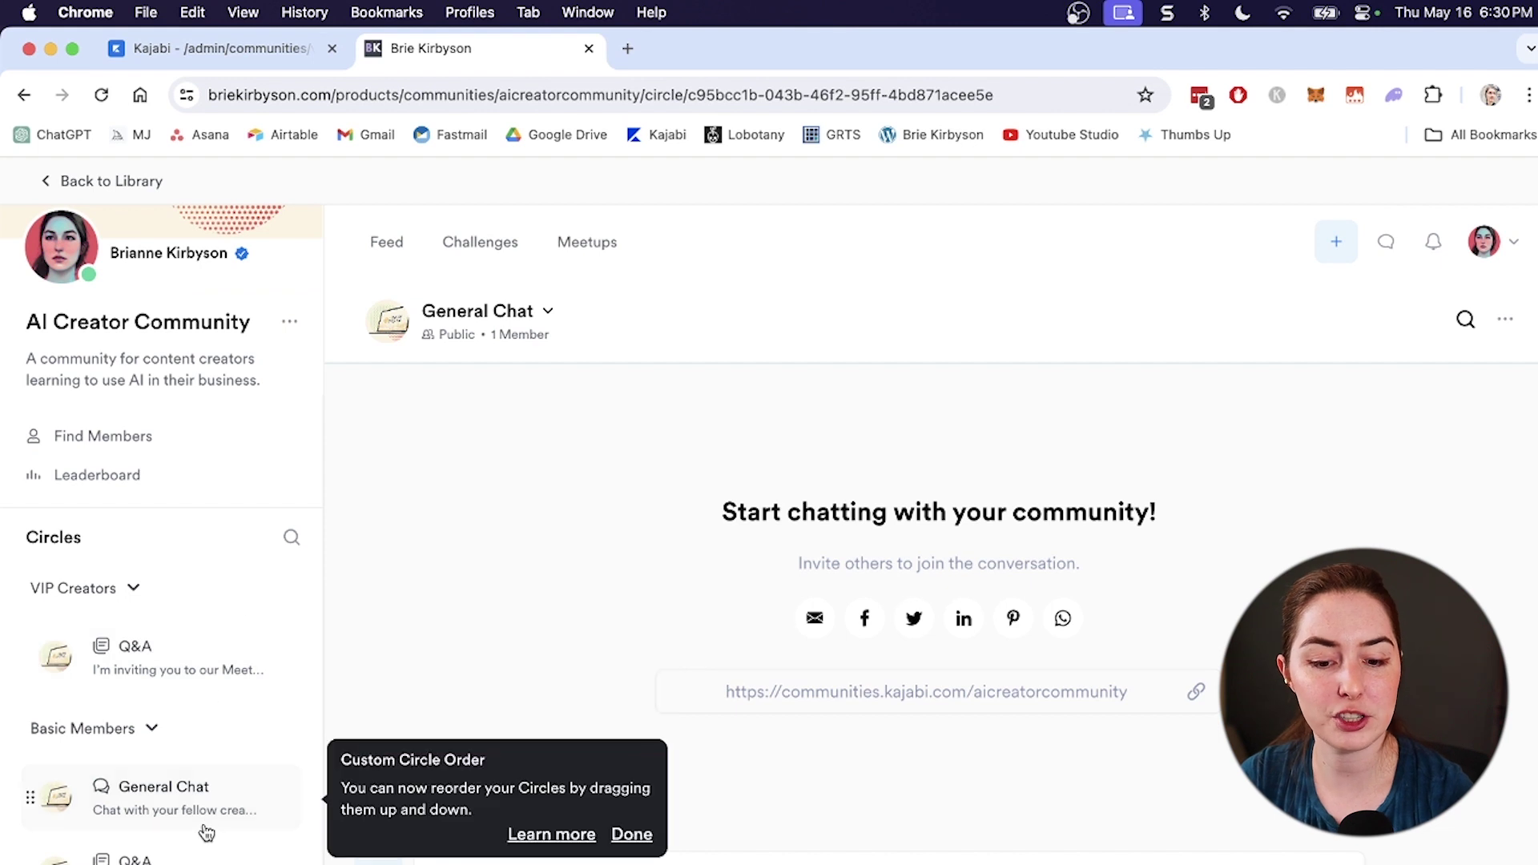
Dismiss the Custom Circle Order tip with Done
{"action": "left_click", "coordinate": [195, 793]}
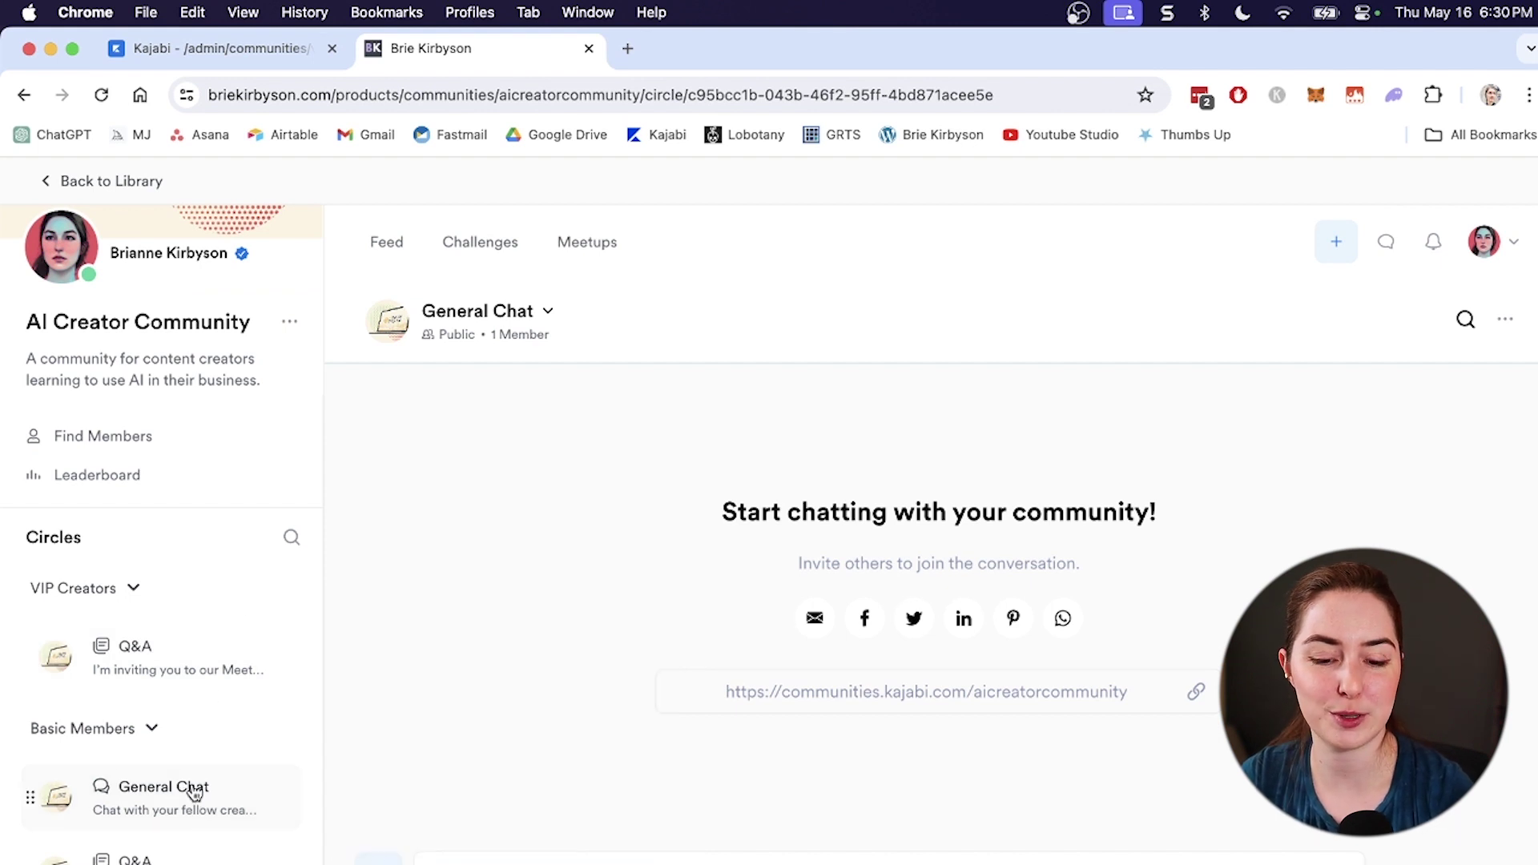